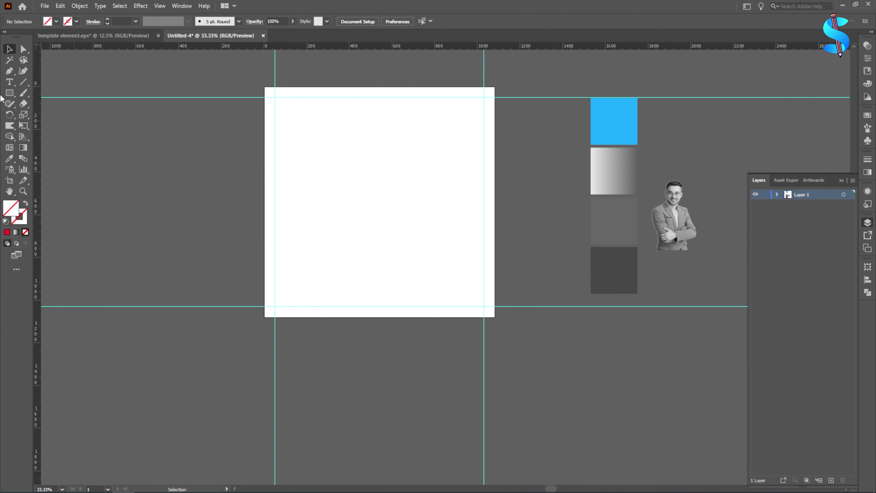
pyautogui.press('t')
pyautogui.click(364, 178)
pyautogui.hotkey('ctrl', 'z')
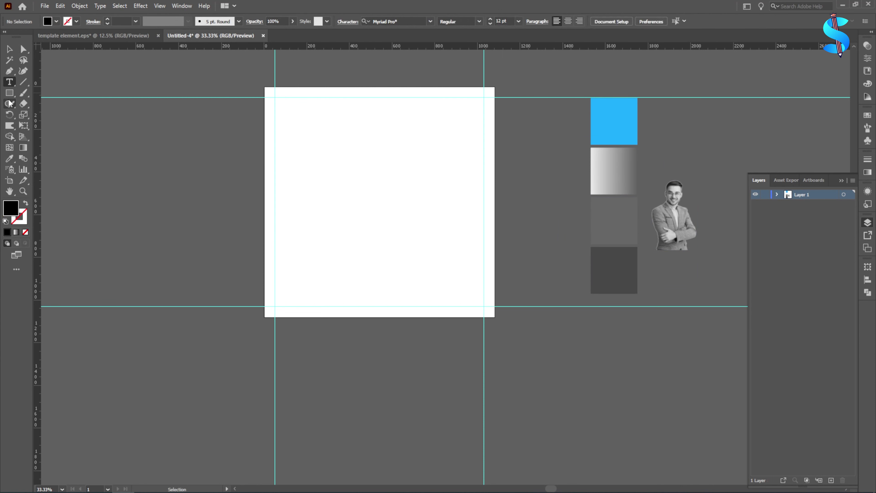
# Create a 1080 × 1080 px rectangle
pyautogui.press('m')
pyautogui.click(408, 174)
pyautogui.write('108')
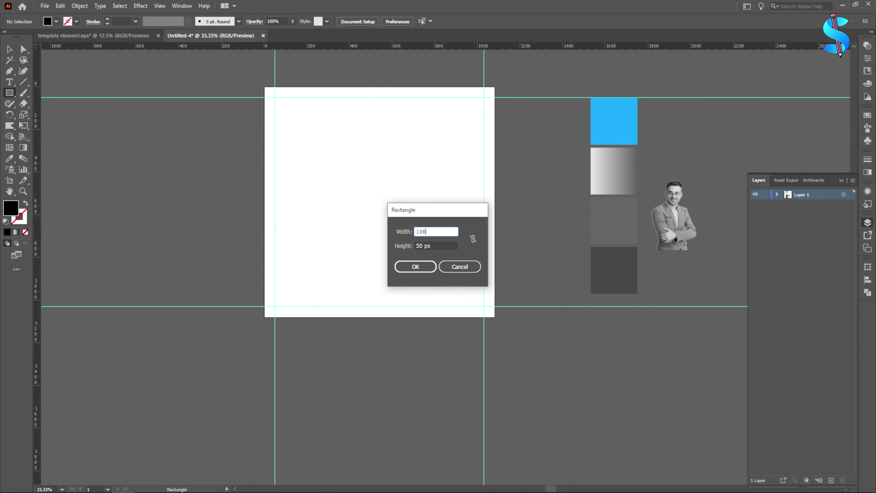
pyautogui.write('0')
pyautogui.press('Tab')
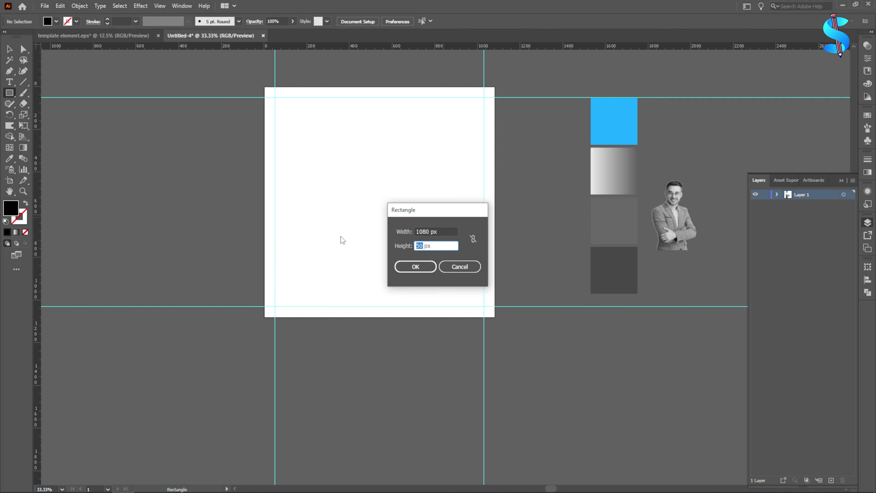
pyautogui.write('1080')
pyautogui.press('Return')
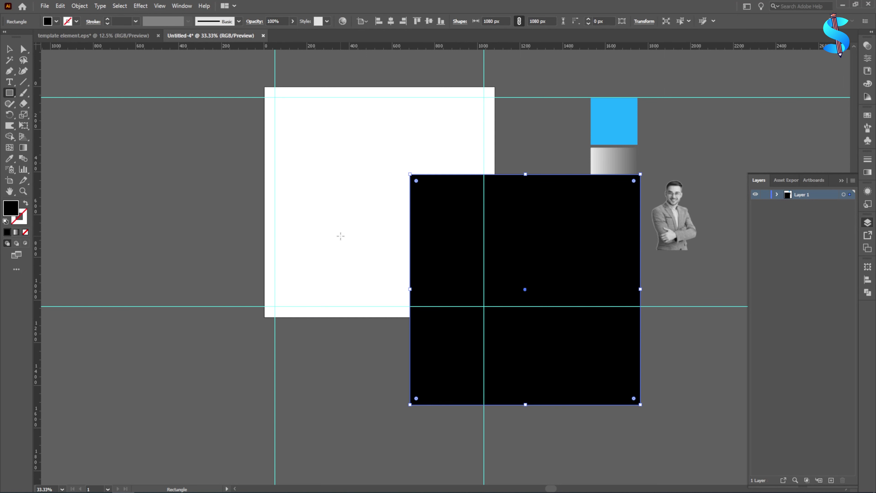
# Fill the square with white and align it to the left and top edges of the artboard
pyautogui.click(10, 159)
pyautogui.click(319, 108)
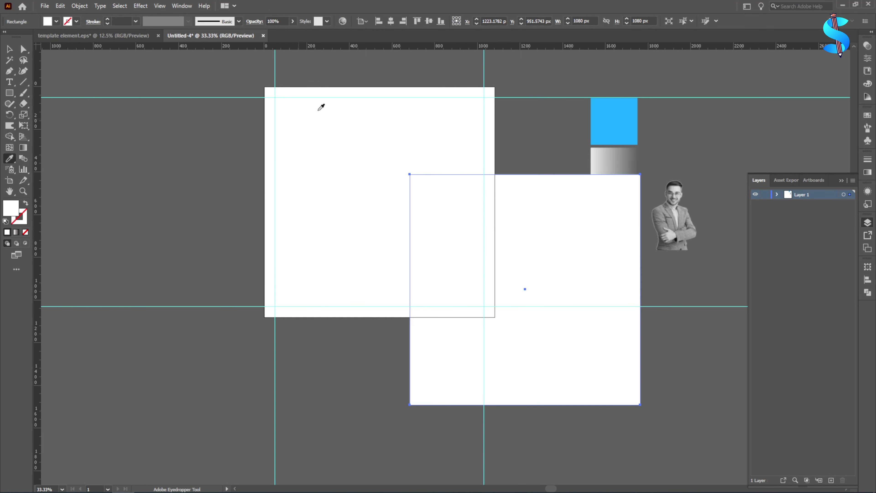
pyautogui.click(378, 21)
pyautogui.click(417, 21)
pyautogui.press('v')
pyautogui.click(67, 122)
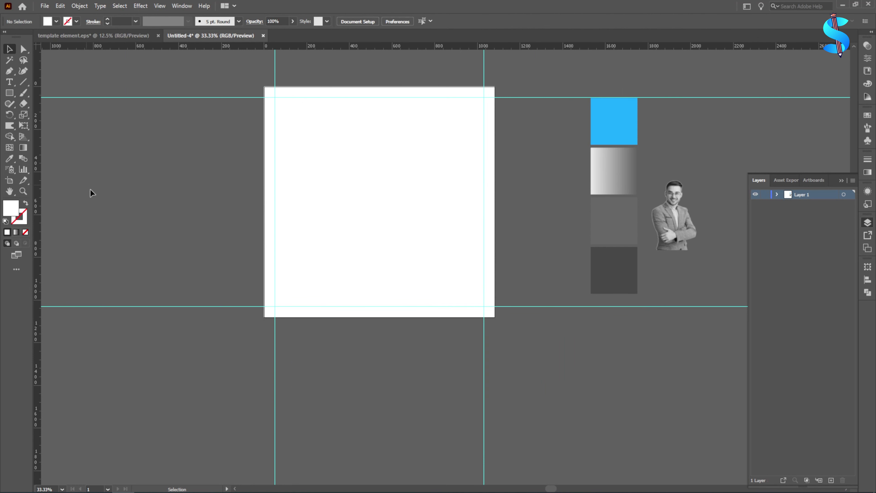
# Draw a circle about 1407 px in diameter over the artboard and fill it with the blue sample colour
pyautogui.moveTo(10, 93); pyautogui.dragTo(41, 114)
pyautogui.moveTo(359, 174); pyautogui.dragTo(463, 325)
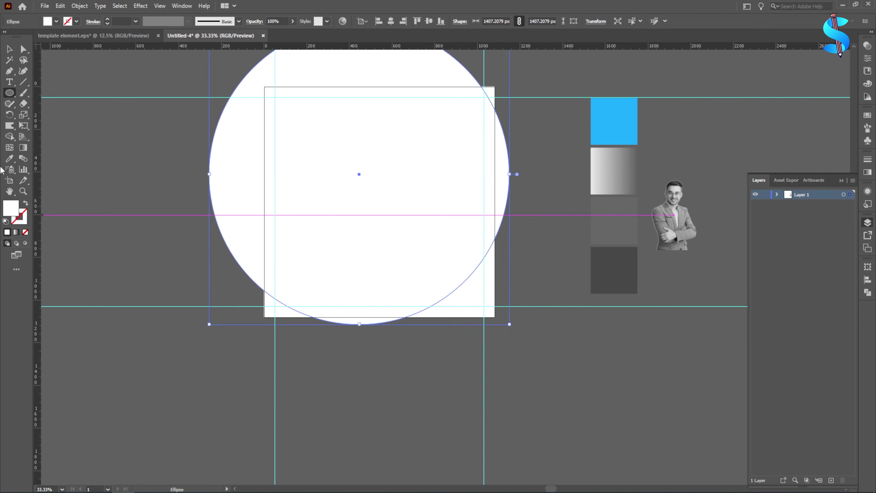
pyautogui.press('i')
pyautogui.click(610, 131)
pyautogui.click(9, 50)
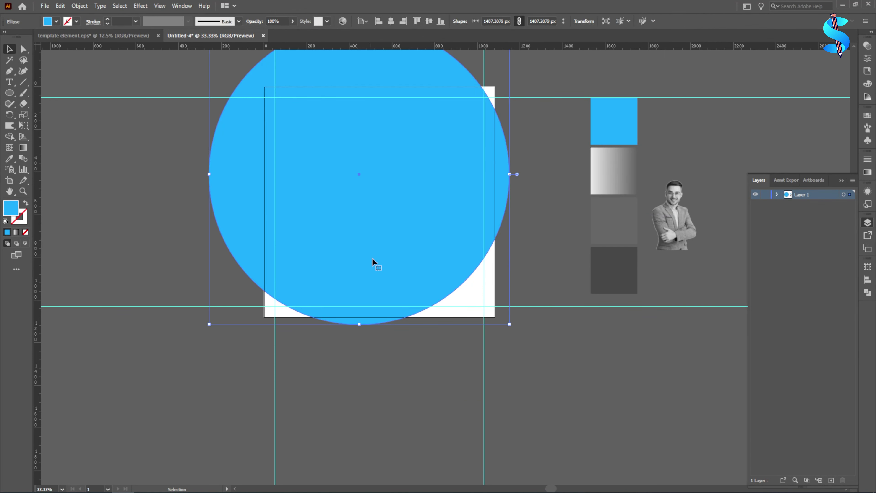
# Enlarge the blue circle to about 1993 px and shift it toward the artboard's upper left
pyautogui.moveTo(373, 257); pyautogui.dragTo(387, 239)
pyautogui.moveTo(509, 156); pyautogui.dragTo(571, 156)
pyautogui.moveTo(476, 221); pyautogui.dragTo(432, 174)
pyautogui.scroll(2, 403, 201)
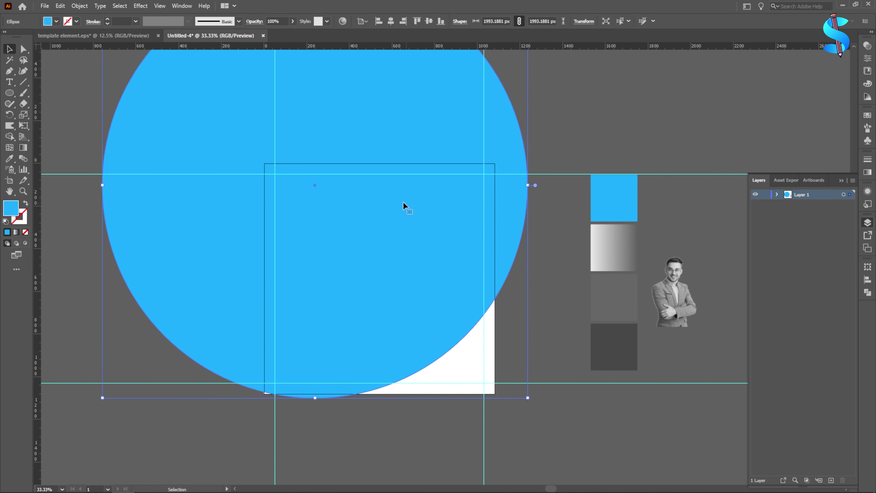
# Stretch the circle into an ellipse about 2494 × 2084 px, positioned so only the artboard's lower-right corner stays uncovered
pyautogui.scroll(-1, 403, 201)
pyautogui.moveTo(337, 55); pyautogui.dragTo(337, 129)
pyautogui.moveTo(362, 315)
pyautogui.mouseDown()
pyautogui.moveTo(363, 300)
pyautogui.moveTo(363, 316)
pyautogui.moveTo(374, 307)
pyautogui.mouseUp()
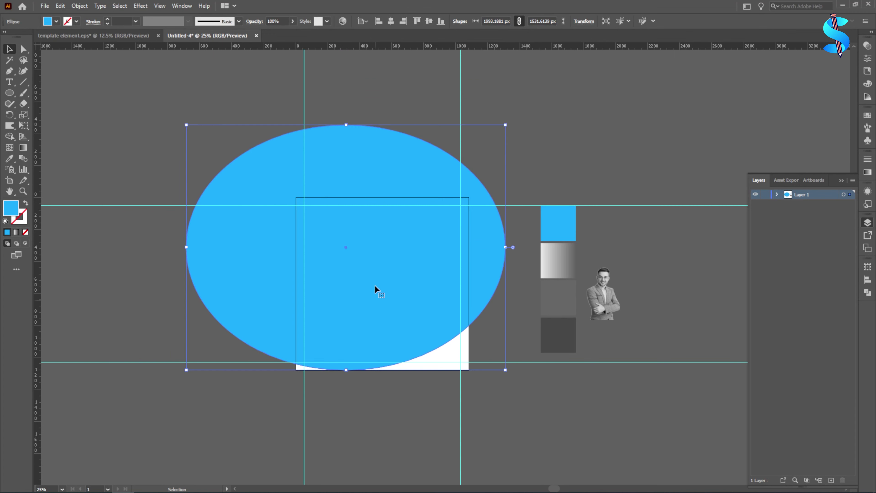
pyautogui.moveTo(347, 129); pyautogui.dragTo(345, 80)
pyautogui.moveTo(362, 370); pyautogui.dragTo(312, 336)
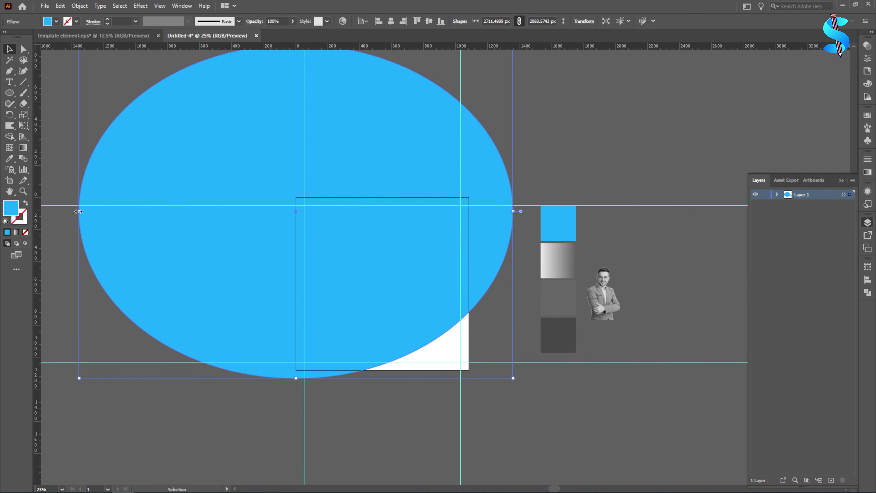
pyautogui.moveTo(79, 212); pyautogui.dragTo(114, 230)
pyautogui.click(391, 362)
pyautogui.moveTo(389, 330)
pyautogui.mouseDown()
pyautogui.moveTo(383, 315)
pyautogui.moveTo(386, 324)
pyautogui.mouseUp()
# Place a spare copy of the white background square well to the right of the artboard, beyond the colour samples
pyautogui.scroll(2, 434, 406)
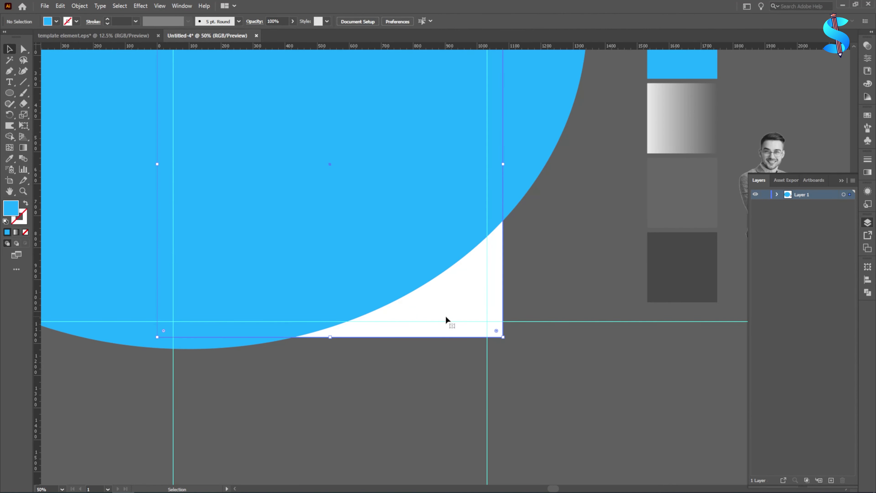
pyautogui.click(445, 317)
pyautogui.scroll(-2, 440, 303)
pyautogui.moveTo(443, 306); pyautogui.dragTo(674, 295)
pyautogui.scroll(3, 478, 320)
# Select the artboard's square and the ellipse, then remove everything but the curved lower-right corner piece with Shape Builder
pyautogui.keyDown('shift'); pyautogui.click(450, 312); pyautogui.keyUp('shift')
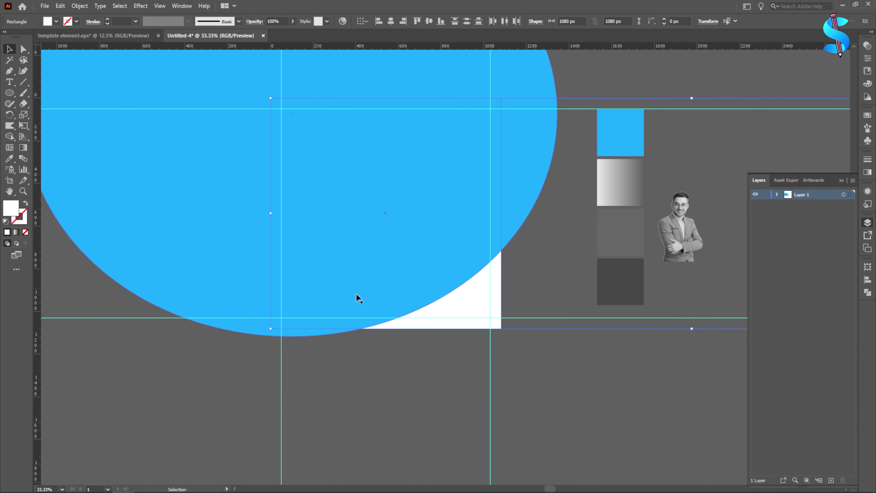
pyautogui.scroll(-2, 356, 293)
pyautogui.click(245, 227)
pyautogui.keyDown('shift'); pyautogui.click(416, 294); pyautogui.keyUp('shift')
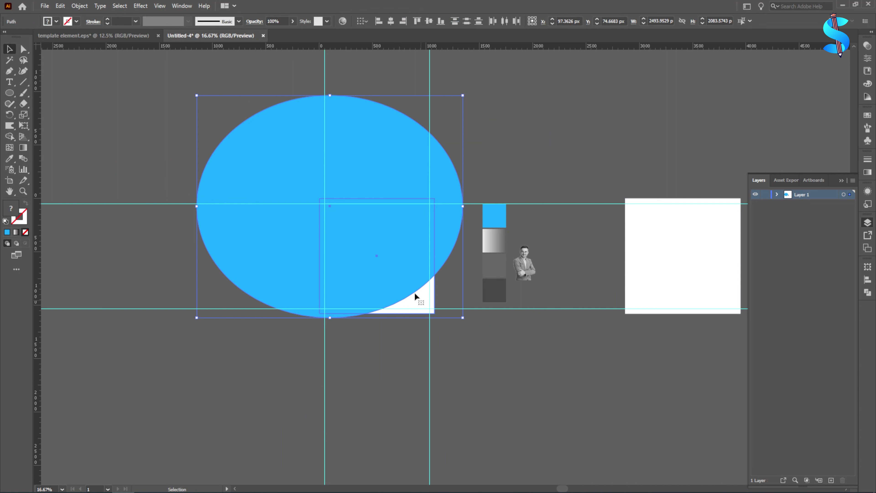
pyautogui.click(9, 136)
pyautogui.moveTo(386, 250); pyautogui.dragTo(270, 165)
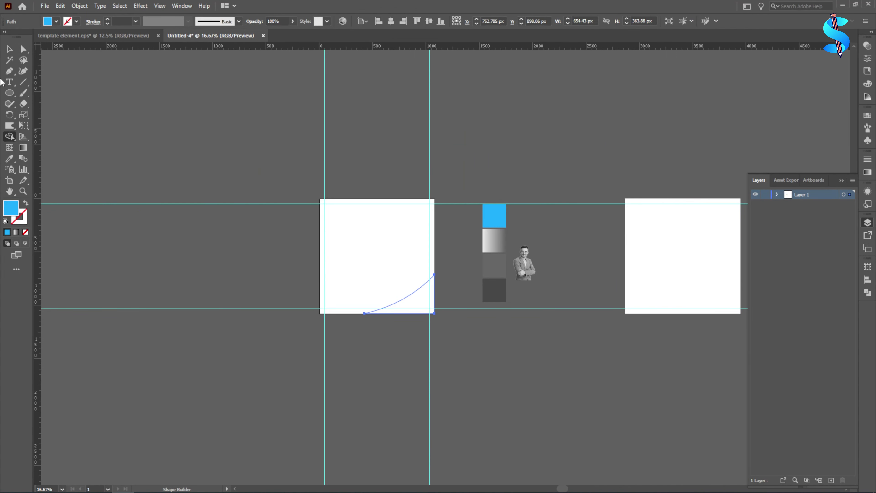
# Fill the curved lower-right corner shape with the blue sample colour
pyautogui.press('v')
pyautogui.press('i')
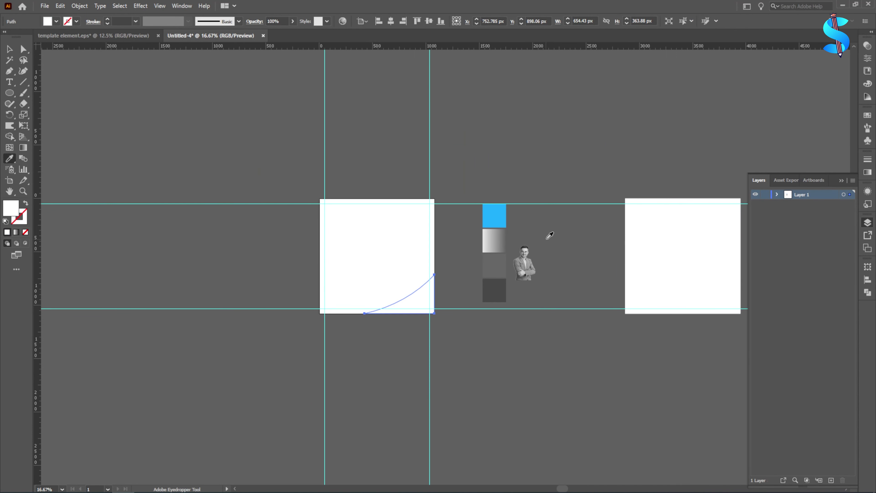
pyautogui.click(496, 214)
pyautogui.click(7, 52)
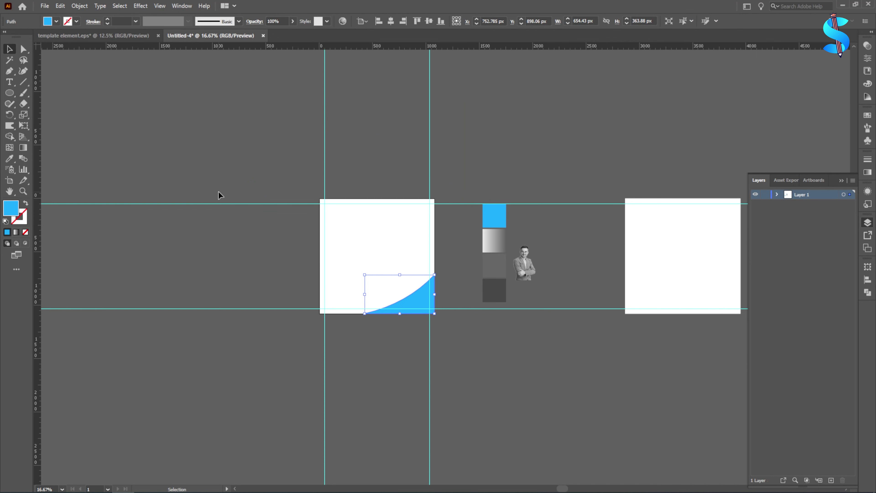
# Duplicate the blue corner shape rotated 180° and align the copy to the artboard's top-left corner
pyautogui.moveTo(422, 300); pyautogui.dragTo(314, 275)
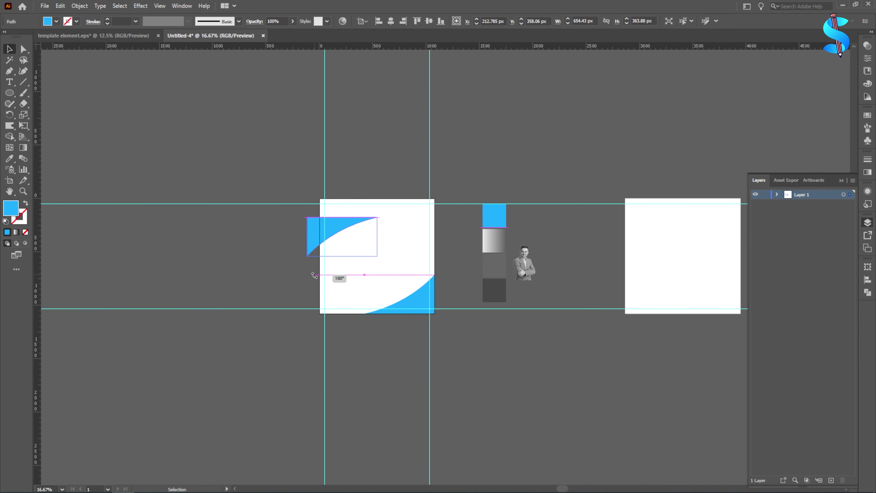
pyautogui.click(378, 21)
pyautogui.click(417, 21)
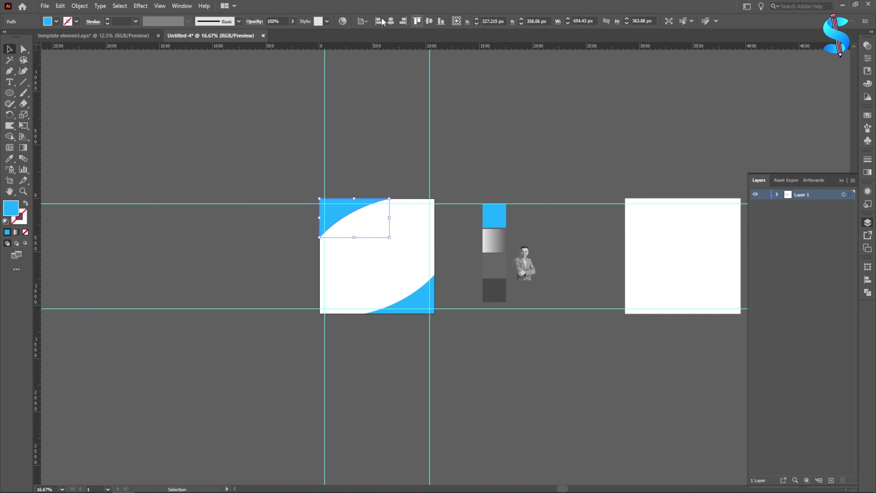
# Apply the grey sample's gradient to the top-left corner shape and redraw its direction horizontally across the shape
pyautogui.click(9, 159)
pyautogui.click(494, 245)
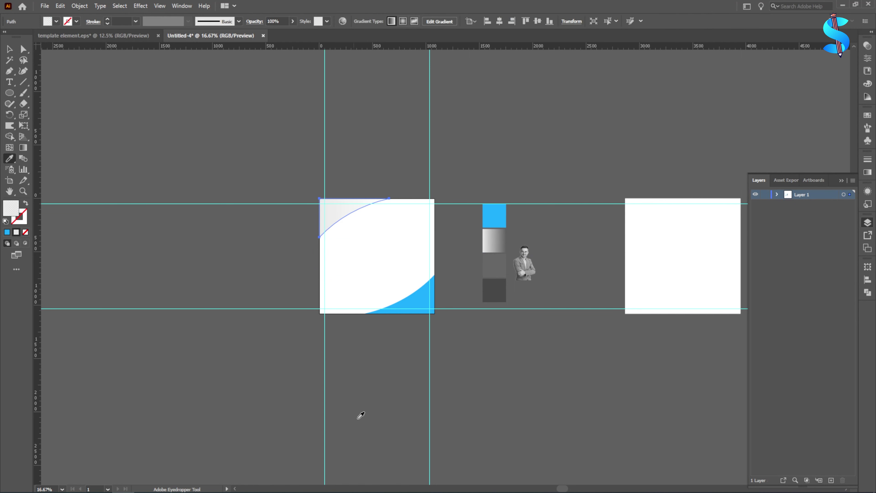
pyautogui.scroll(3, 345, 211)
pyautogui.click(23, 148)
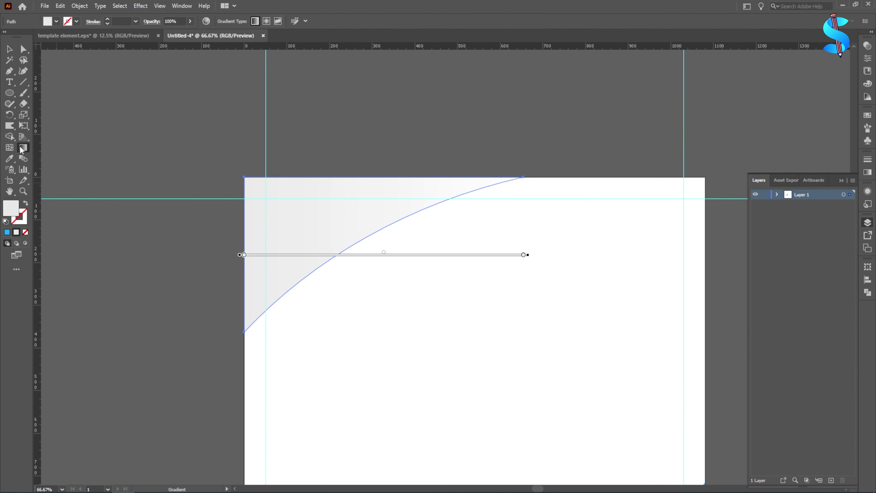
pyautogui.moveTo(172, 232); pyautogui.dragTo(446, 229)
pyautogui.click(9, 50)
pyautogui.click(57, 89)
pyautogui.scroll(-3, 376, 209)
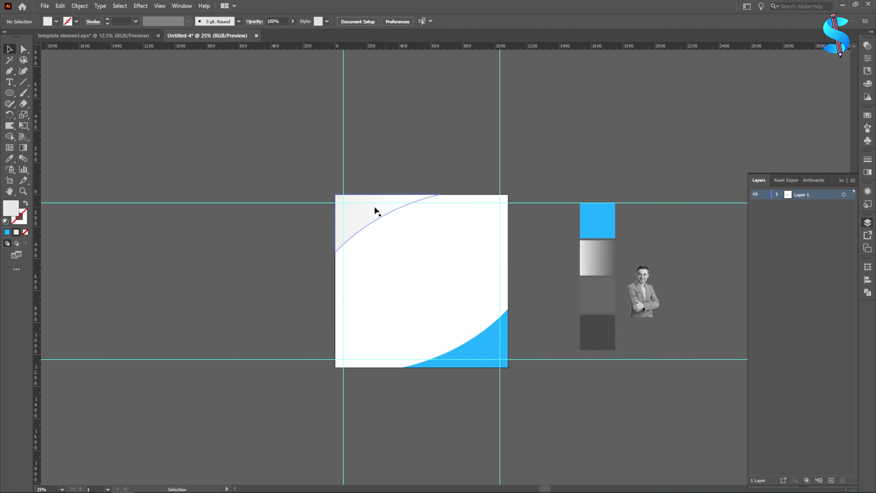
pyautogui.scroll(-1, 232, 237)
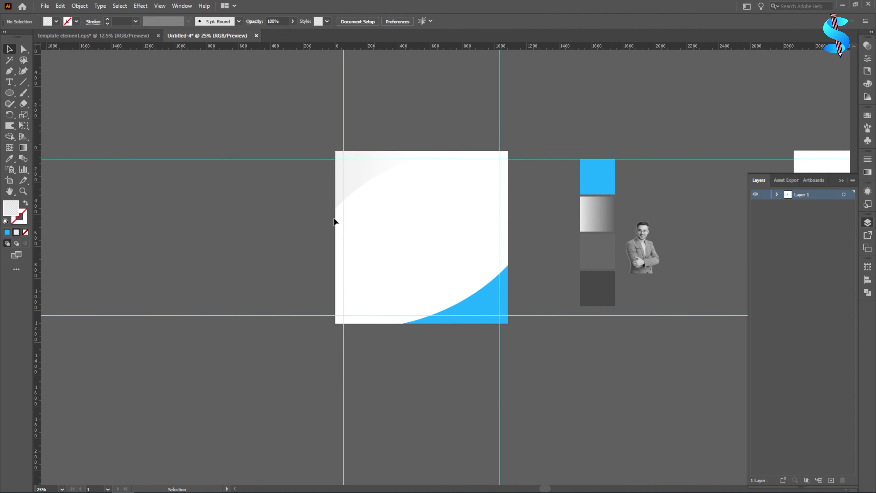
pyautogui.click(10, 93)
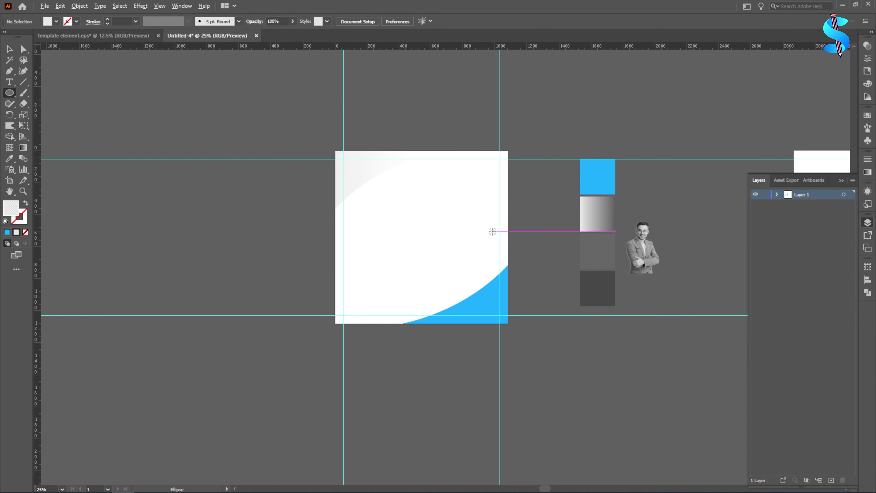
pyautogui.scroll(1, 490, 234)
pyautogui.moveTo(294, 211); pyautogui.dragTo(422, 293)
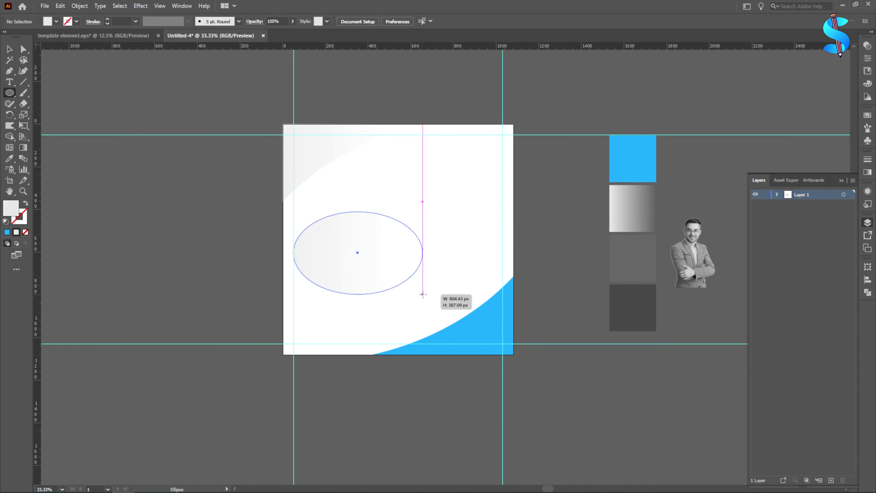
pyautogui.hotkey('ctrl', 'z')
# Draw a rectangle about 667 × 342 px from the left margin guide and fill it with the darkest grey sample
pyautogui.click(9, 92)
pyautogui.click(48, 93)
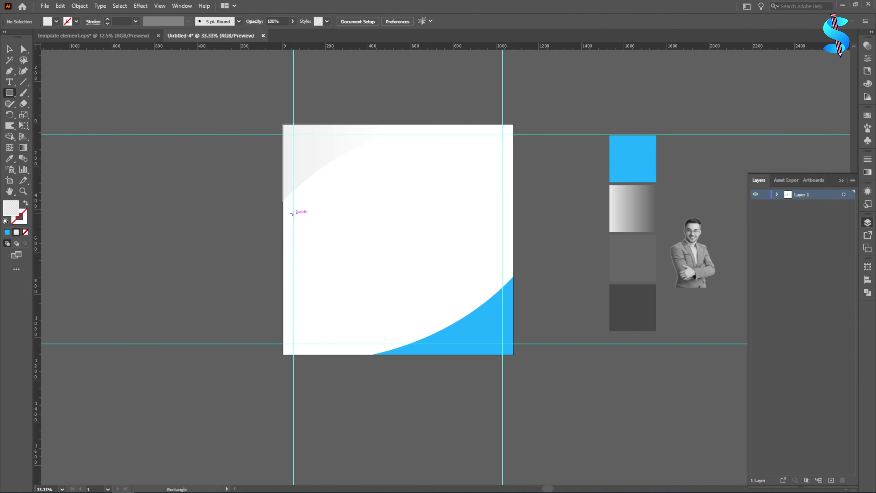
pyautogui.moveTo(294, 217); pyautogui.dragTo(436, 290)
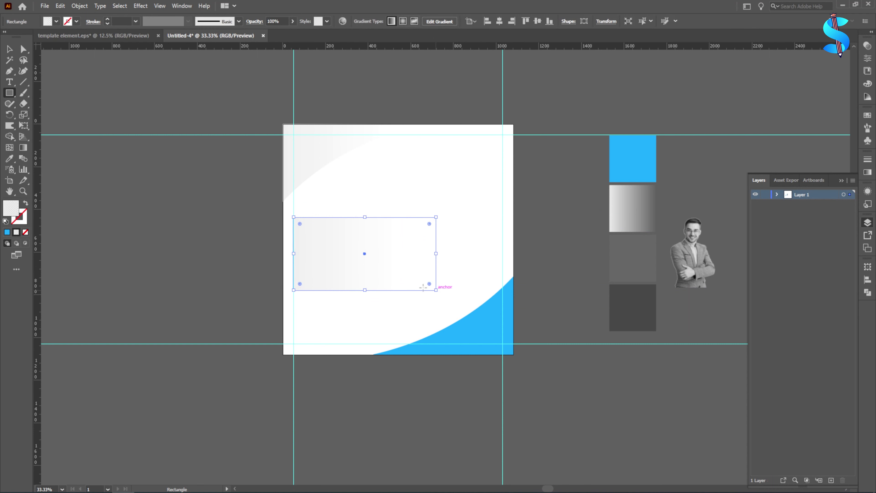
pyautogui.click(10, 158)
pyautogui.click(642, 297)
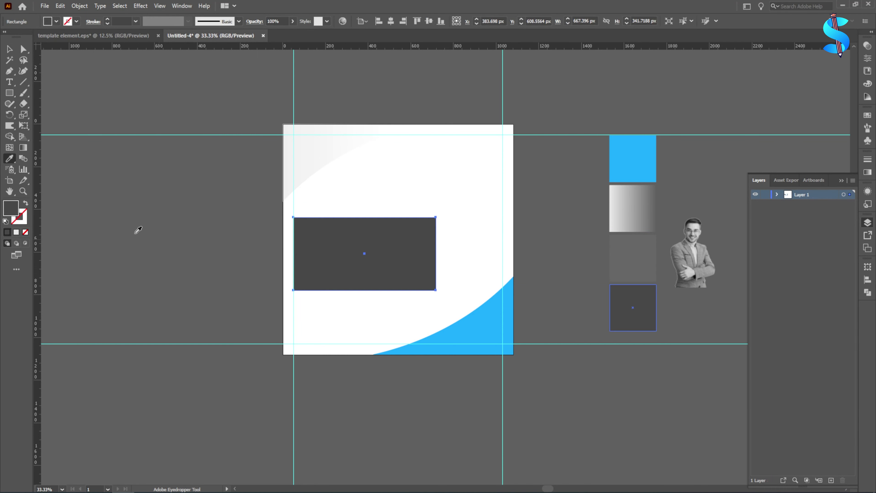
# Round only the top-left and bottom-right corners of the dark grey rectangle
pyautogui.press('v')
pyautogui.scroll(2, 310, 225)
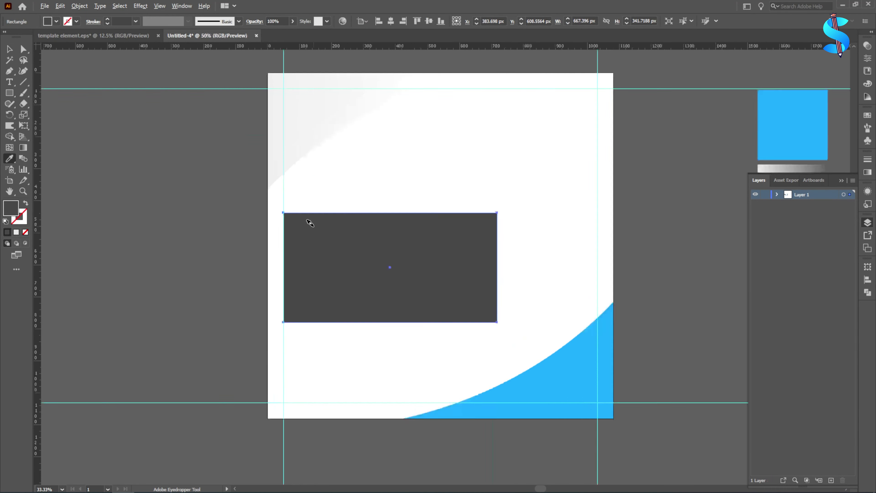
pyautogui.click(23, 49)
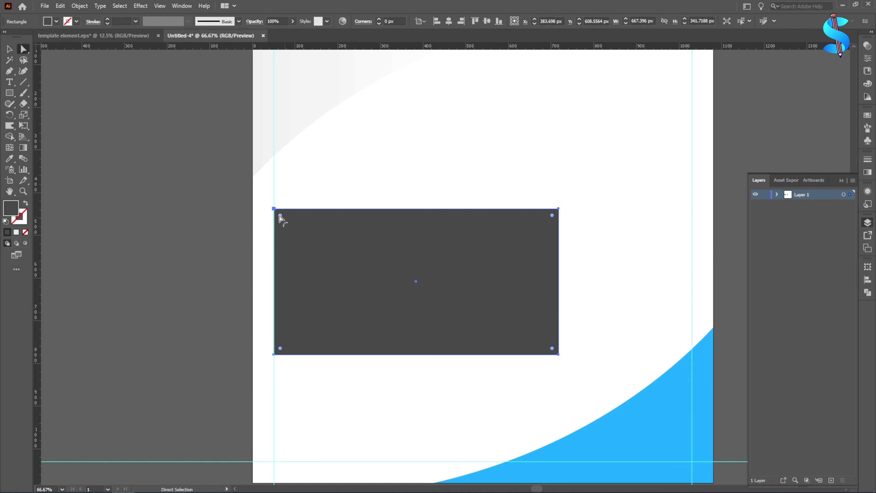
pyautogui.moveTo(552, 349); pyautogui.dragTo(538, 340)
pyautogui.click(7, 50)
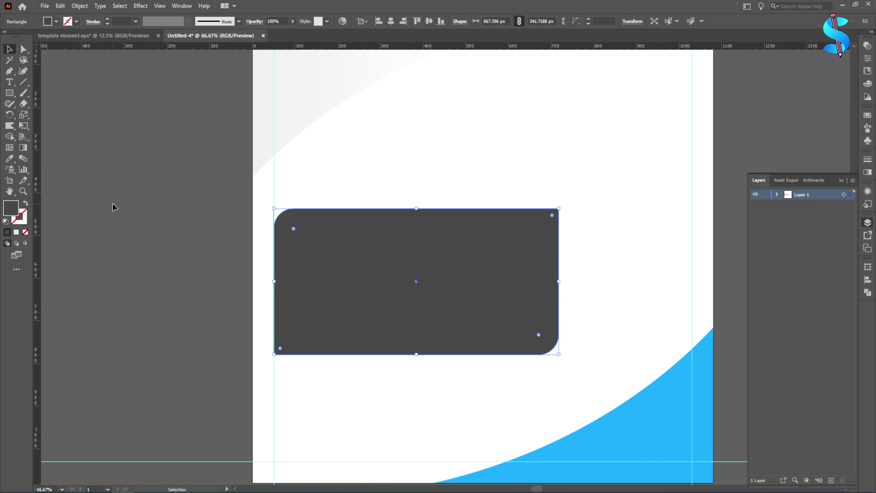
# Swap the rectangle's fill and stroke to make it a dark grey outline, and set the stroke to 3 pt
pyautogui.click(25, 204)
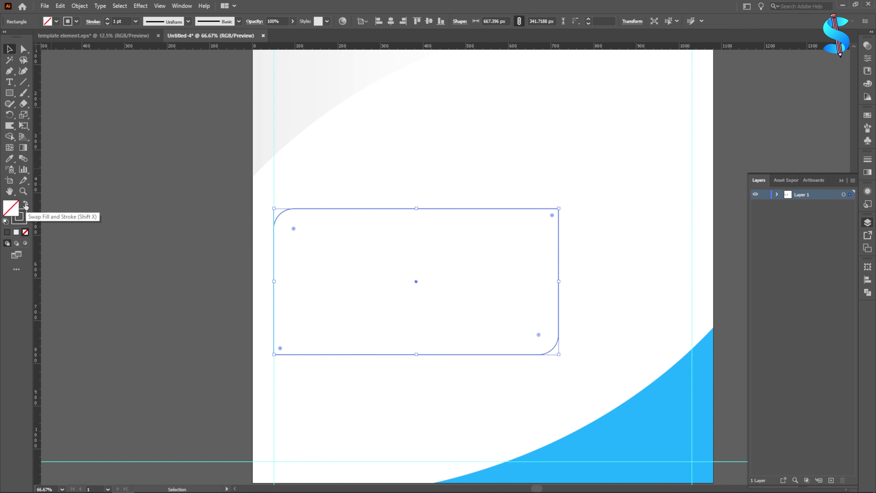
pyautogui.click(107, 20)
pyautogui.click(108, 19)
pyautogui.click(109, 110)
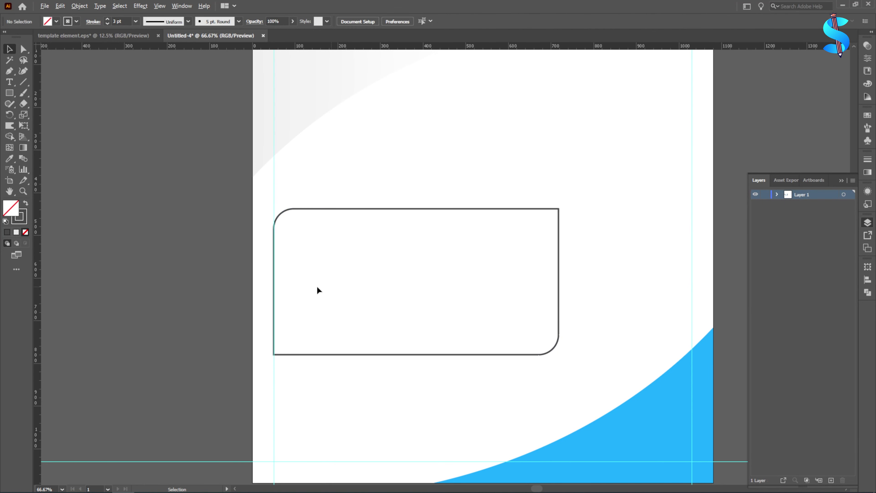
# Extend the outlined box's left edge to the left margin guide and lower its top edge so it measures about 669 × 329 px
pyautogui.scroll(4, 277, 297)
pyautogui.scroll(-3, 272, 289)
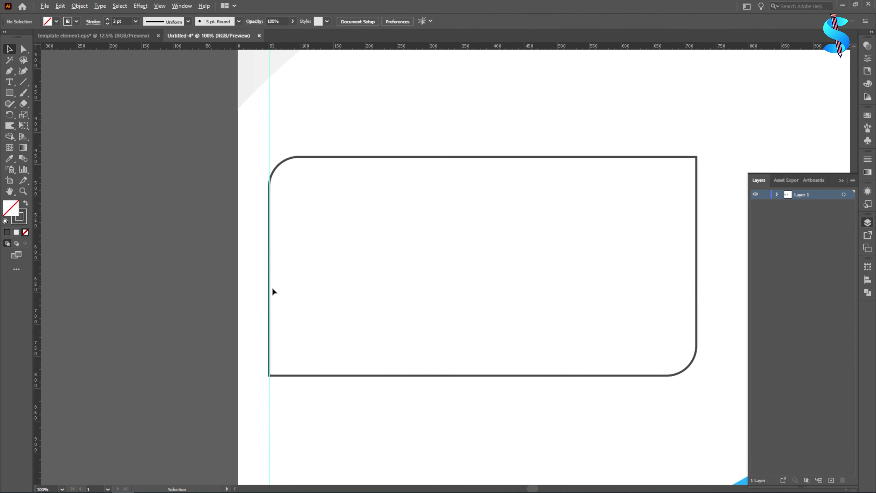
pyautogui.click(278, 373)
pyautogui.scroll(5, 264, 331)
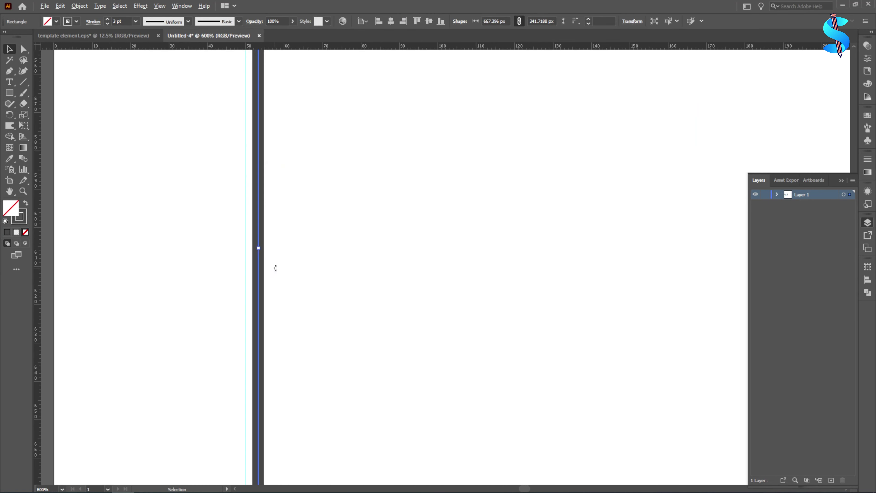
pyautogui.moveTo(260, 249); pyautogui.dragTo(250, 249)
pyautogui.scroll(-6, 249, 248)
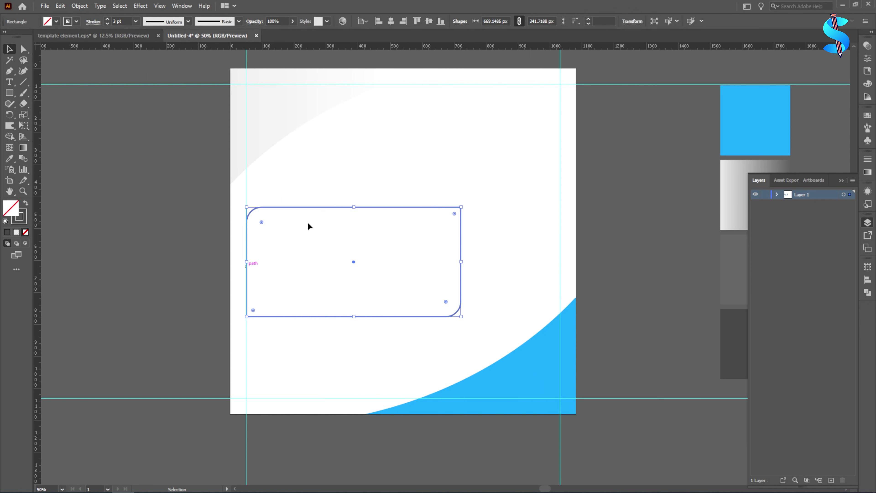
pyautogui.moveTo(354, 207); pyautogui.dragTo(354, 211)
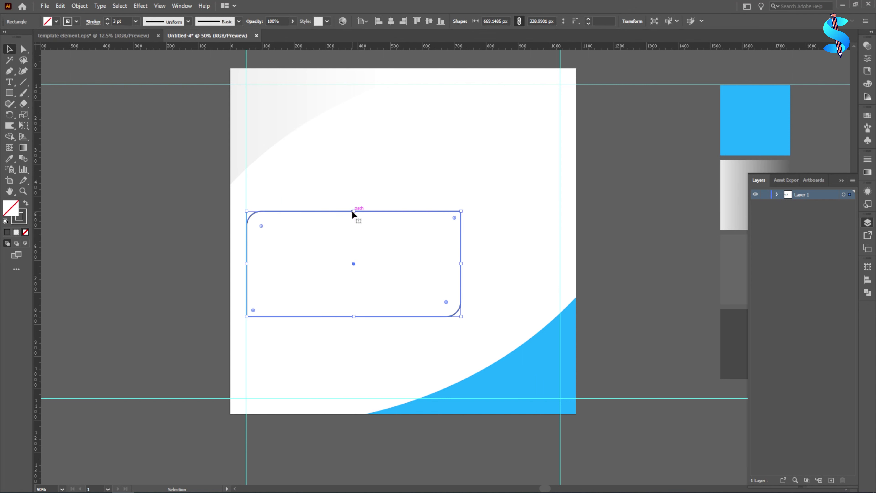
pyautogui.click(119, 147)
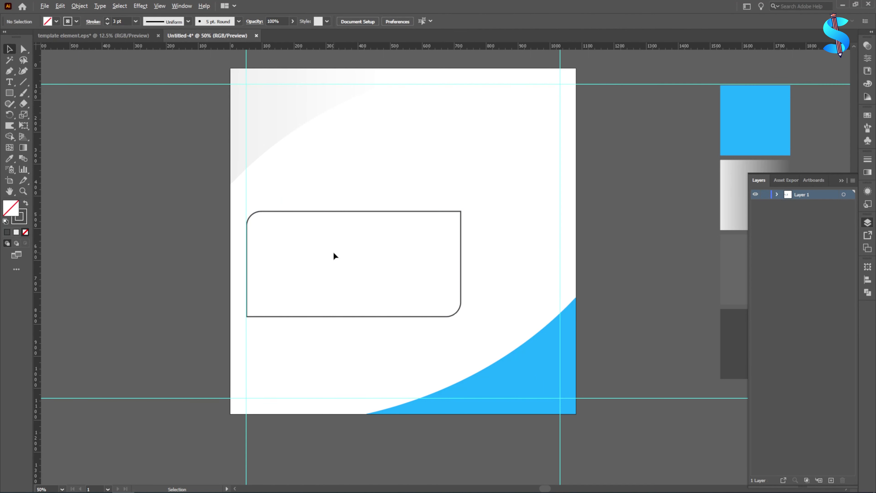
# Set the outlined box's stroke weight to 3.5 pt
pyautogui.scroll(1, 332, 250)
pyautogui.click(352, 197)
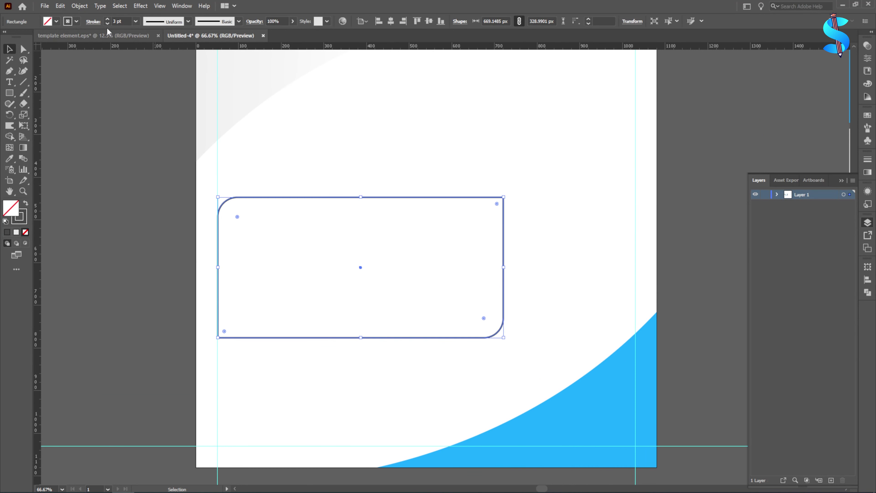
pyautogui.moveTo(116, 21); pyautogui.dragTo(98, 24)
pyautogui.write('3.5')
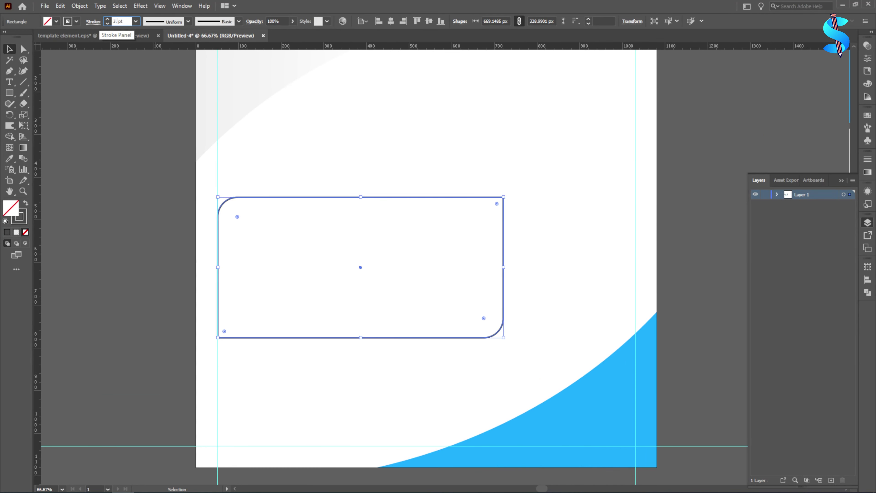
pyautogui.press('Return')
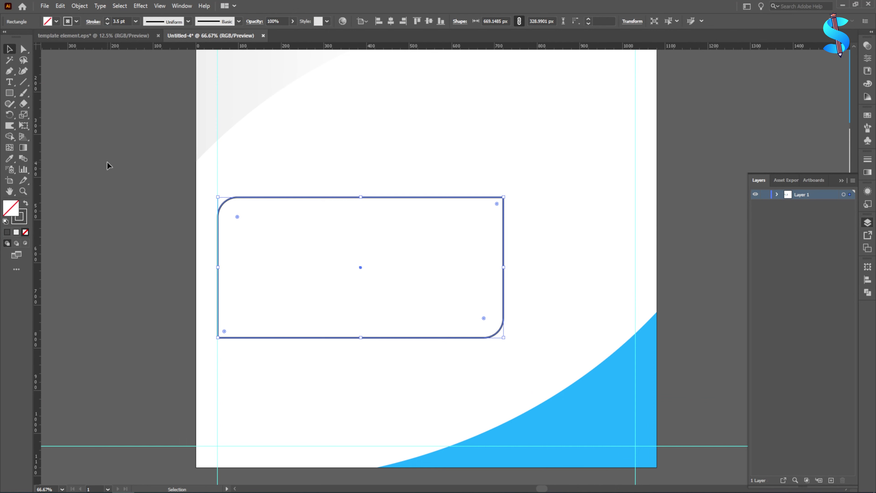
pyautogui.click(105, 175)
# Expand the outlined box's appearance, including its fill and stroke, into a filled shape
pyautogui.click(289, 197)
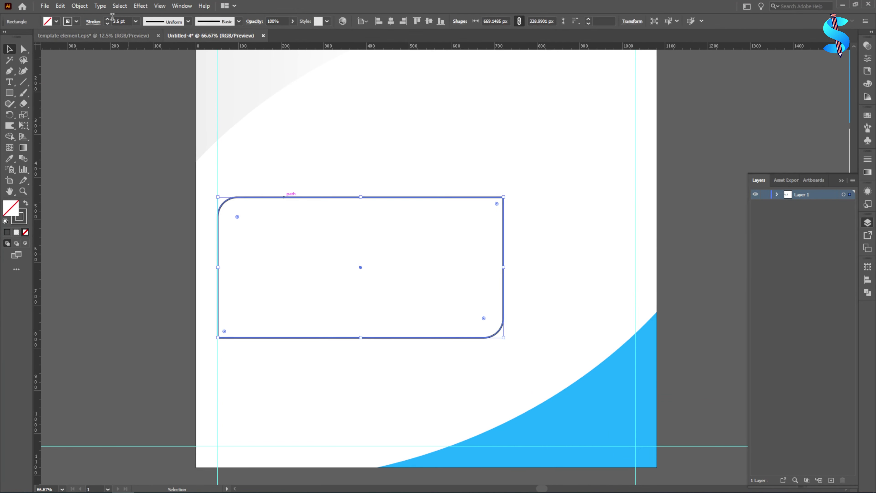
pyautogui.click(79, 6)
pyautogui.click(100, 123)
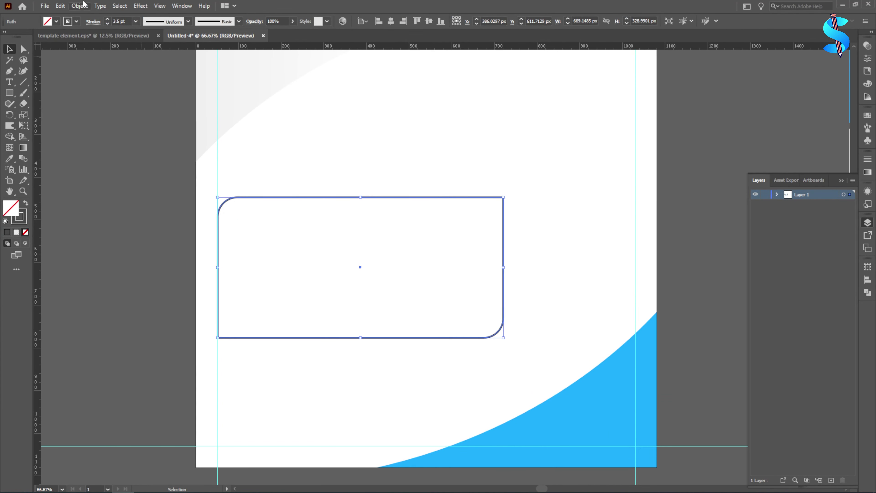
pyautogui.click(80, 6)
pyautogui.click(103, 114)
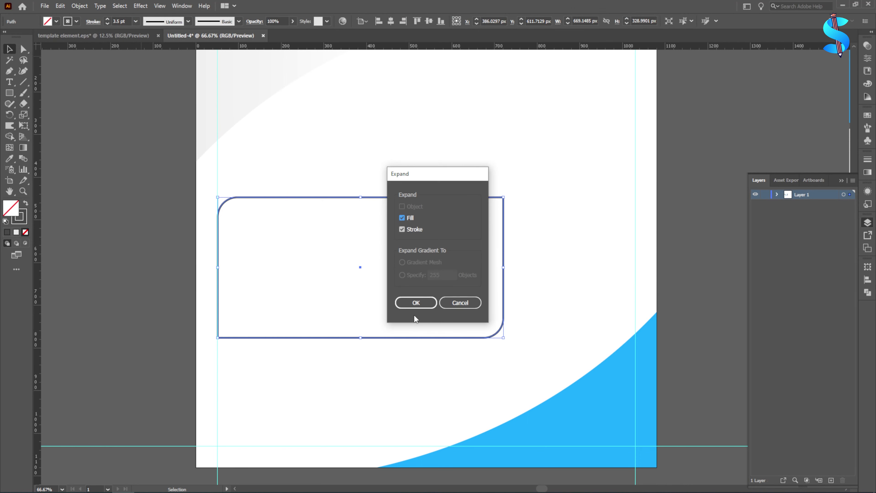
pyautogui.click(411, 303)
pyautogui.click(115, 134)
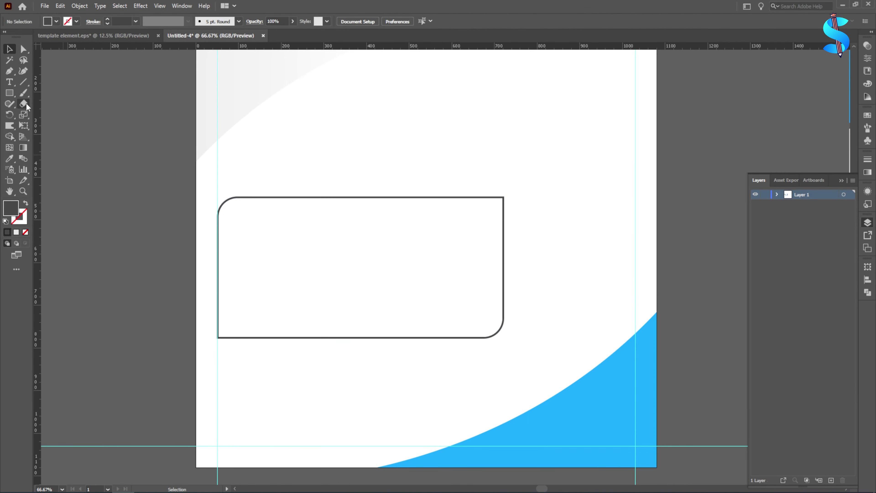
# Draw a rectangle about 130 × 61 px across the box's left side, make it slightly taller, and place a copy across the right side
pyautogui.scroll(2, 217, 245)
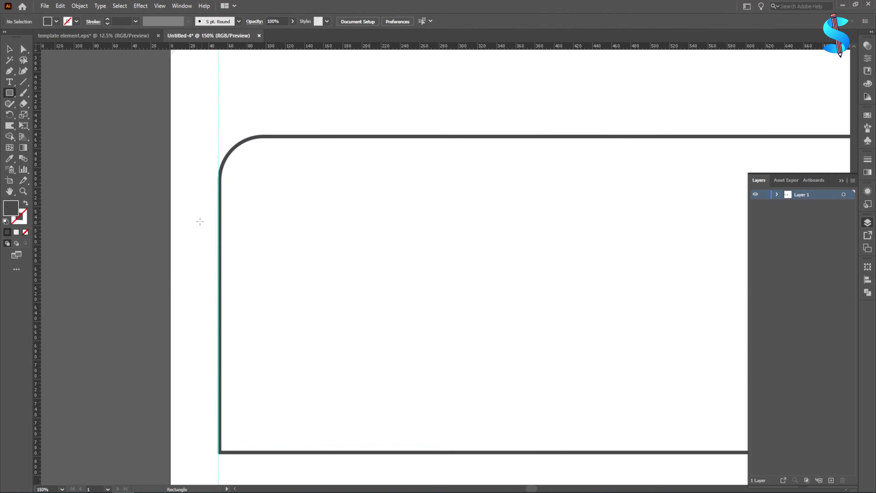
pyautogui.moveTo(186, 215)
pyautogui.mouseDown()
pyautogui.moveTo(297, 257)
pyautogui.moveTo(314, 286)
pyautogui.moveTo(310, 273)
pyautogui.mouseUp()
pyautogui.click(9, 49)
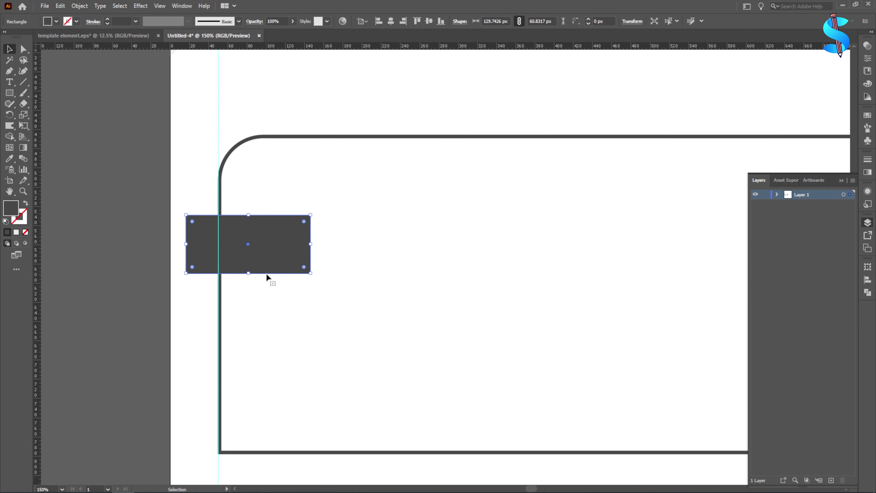
pyautogui.moveTo(248, 275); pyautogui.dragTo(523, 311)
pyautogui.scroll(-2, 248, 284)
pyautogui.keyDown('shift'); pyautogui.click(249, 258); pyautogui.keyUp('shift')
pyautogui.keyDown('shift'); pyautogui.click(240, 216); pyautogui.keyUp('shift')
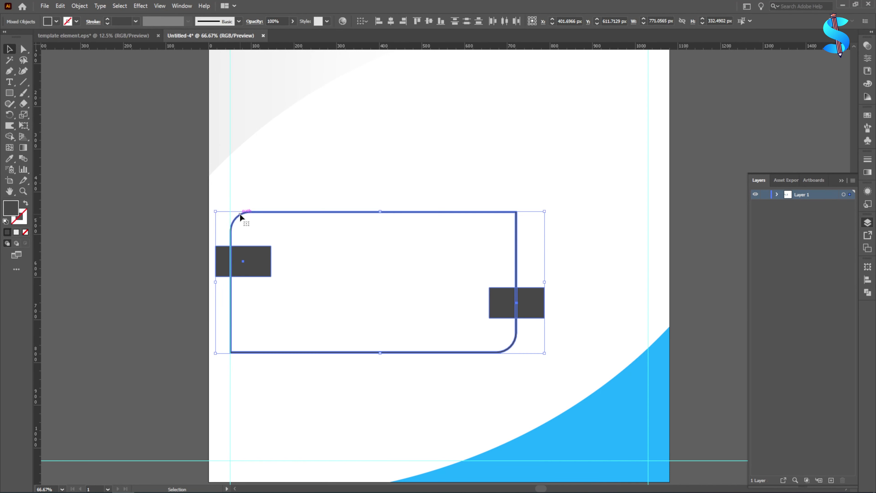
pyautogui.click(10, 148)
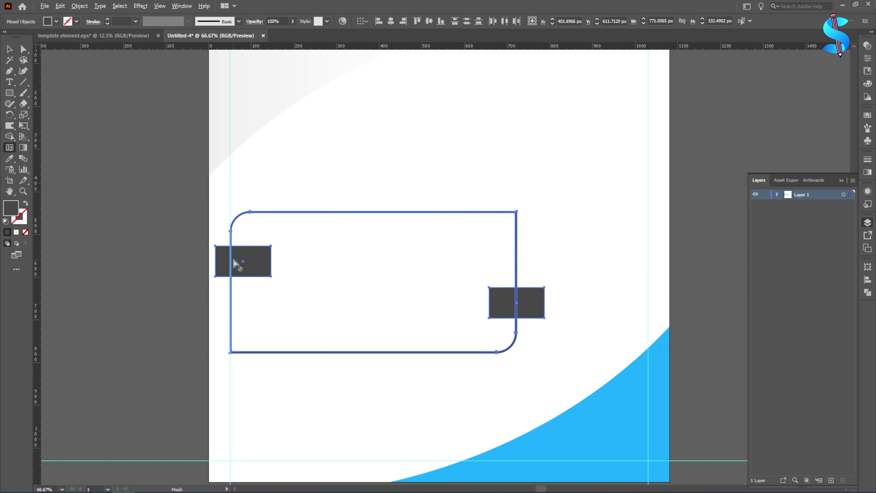
pyautogui.scroll(2, 262, 269)
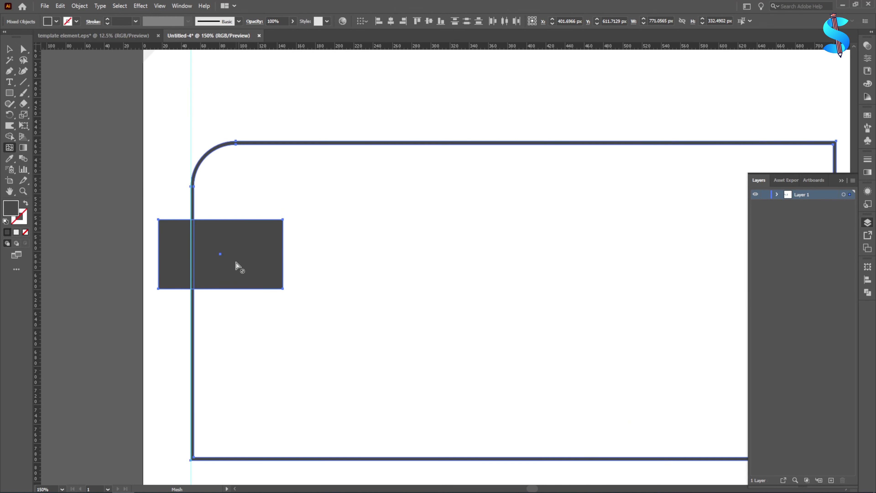
pyautogui.scroll(3, 193, 253)
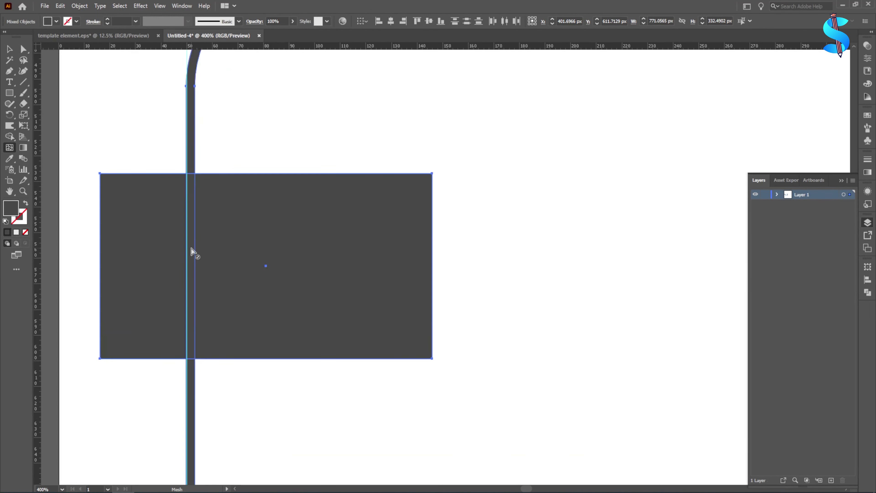
pyautogui.press('v')
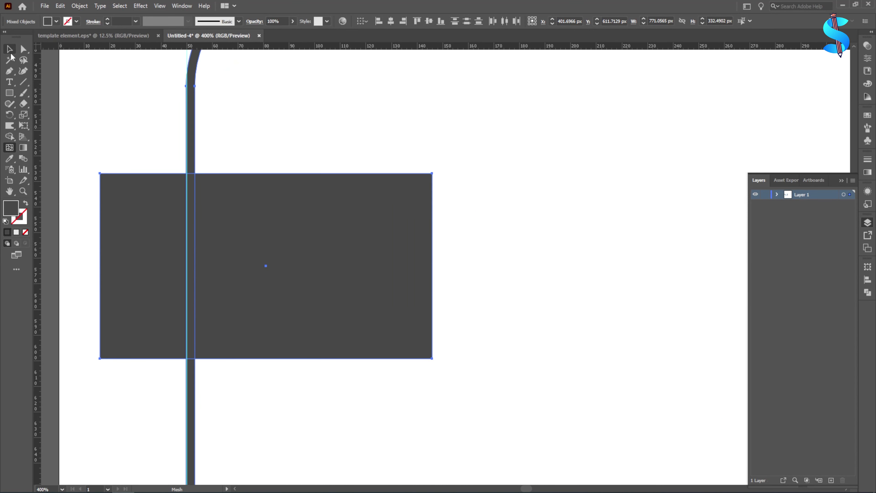
pyautogui.hotkey('ctrl', 'shift', 'a')
pyautogui.scroll(-3, 256, 215)
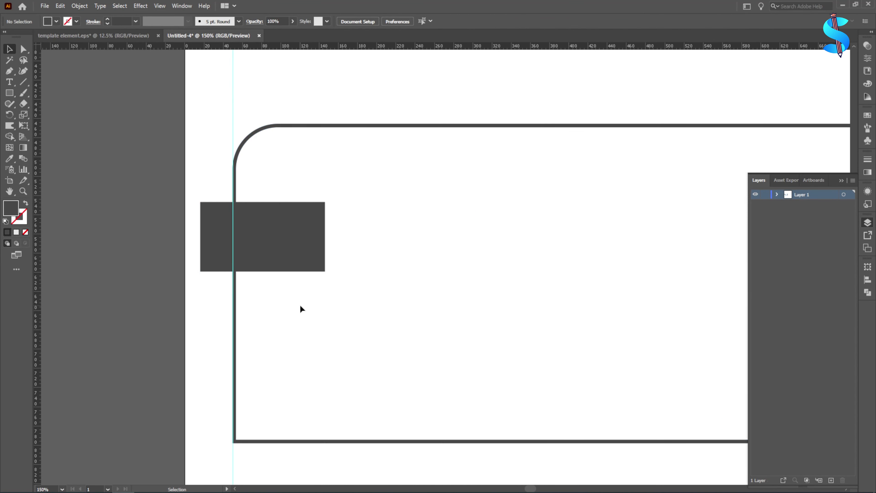
pyautogui.scroll(-2, 300, 304)
# Cut a gap in each side of the box outline by removing both small rectangles and the outline beneath them with the Shape Builder
pyautogui.hotkey('ctrl', 'a')
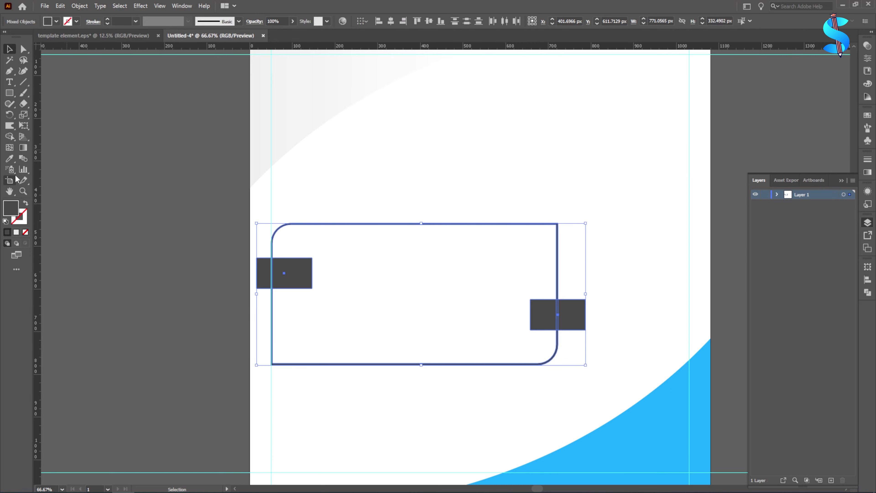
pyautogui.press('u')
pyautogui.scroll(2, 308, 275)
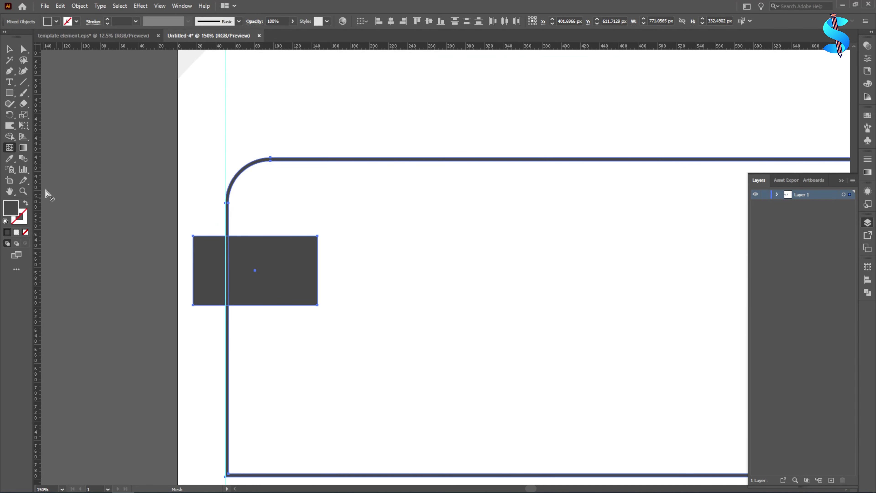
pyautogui.hotkey('shift', 'm')
pyautogui.moveTo(270, 280); pyautogui.dragTo(188, 276)
pyautogui.scroll(-2, 187, 276)
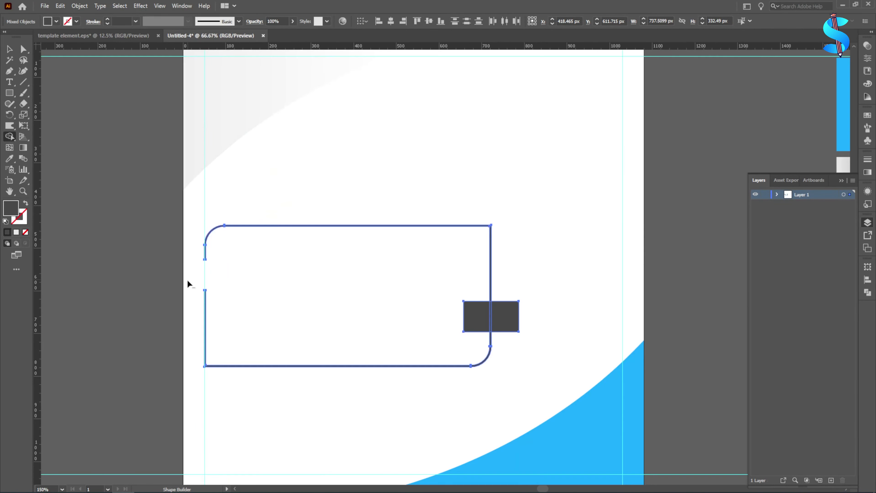
pyautogui.moveTo(454, 313); pyautogui.dragTo(520, 313)
pyautogui.click(10, 50)
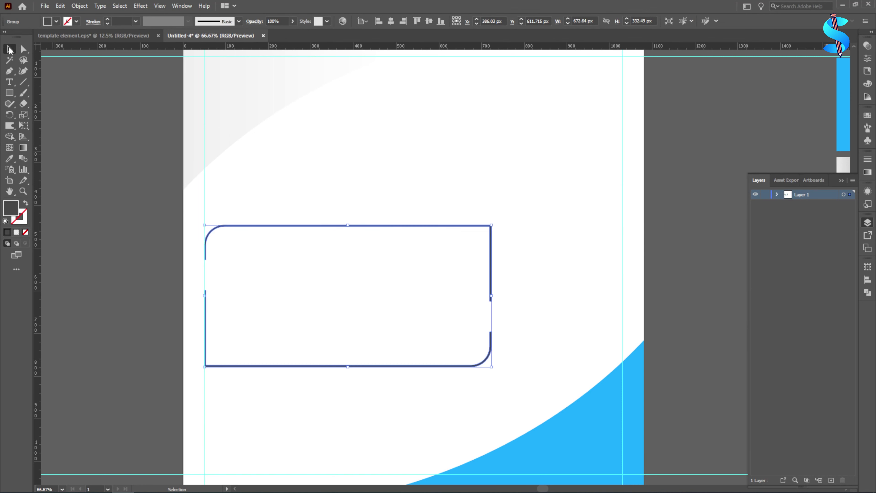
pyautogui.click(80, 170)
# Draw a dark grey circle about 19 px in diameter on the upper end of the outline's left gap
pyautogui.click(13, 100)
pyautogui.click(38, 114)
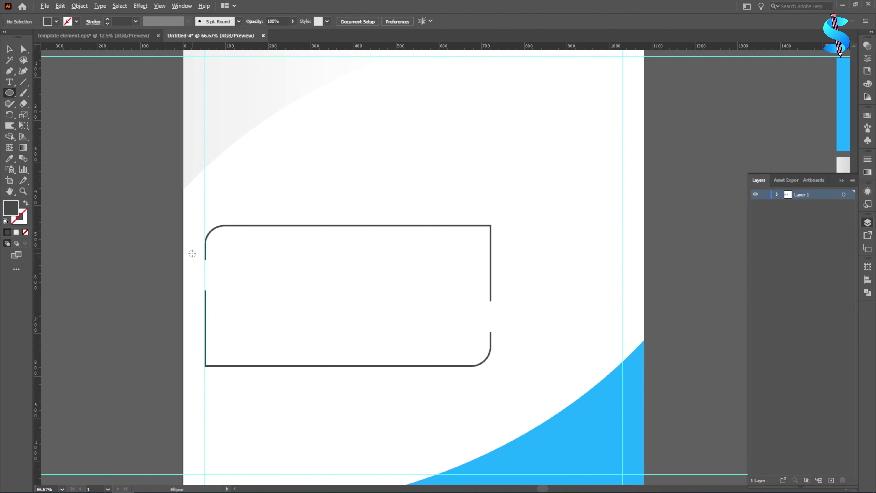
pyautogui.scroll(6, 205, 253)
pyautogui.moveTo(184, 247); pyautogui.dragTo(220, 284)
pyautogui.press('v')
# Copy the small circle onto the other three cut ends of the box outline, and select the outline with all four circles
pyautogui.scroll(3, 191, 237)
pyautogui.moveTo(201, 242)
pyautogui.mouseDown()
pyautogui.moveTo(209, 241)
pyautogui.moveTo(221, 278)
pyautogui.moveTo(221, 319)
pyautogui.moveTo(625, 371)
pyautogui.moveTo(646, 384)
pyautogui.mouseUp()
pyautogui.scroll(-6, 219, 243)
pyautogui.scroll(-2, 216, 313)
pyautogui.scroll(7, 655, 393)
pyautogui.moveTo(512, 339); pyautogui.dragTo(521, 241)
pyautogui.scroll(-5, 522, 330)
pyautogui.scroll(-5, 542, 256)
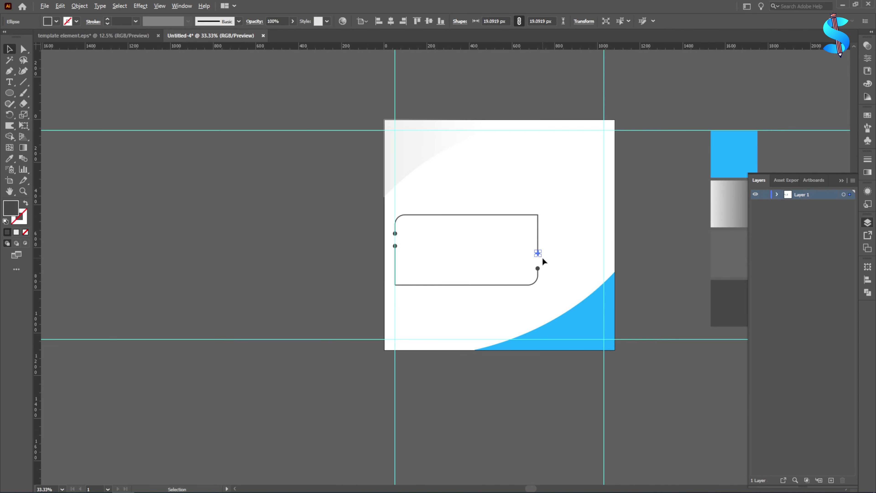
pyautogui.moveTo(379, 212); pyautogui.dragTo(431, 240)
pyautogui.moveTo(549, 290); pyautogui.dragTo(548, 290)
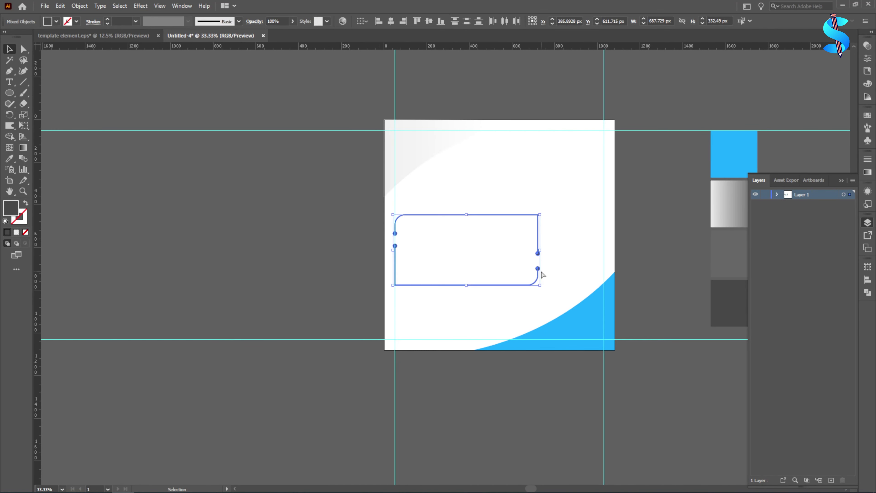
# Add point text outside the artboard's left side, enlarge it to about 215 pt, and replace the placeholder with a quotation mark
pyautogui.press('t')
pyautogui.click(201, 170)
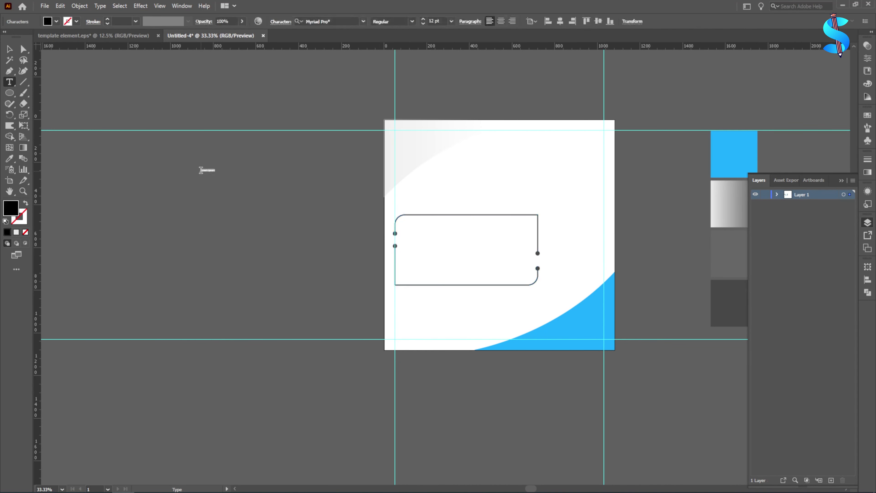
pyautogui.click(4, 52)
pyautogui.moveTo(216, 174); pyautogui.dragTo(339, 203)
pyautogui.press('t')
pyautogui.moveTo(326, 169); pyautogui.dragTo(45, 158)
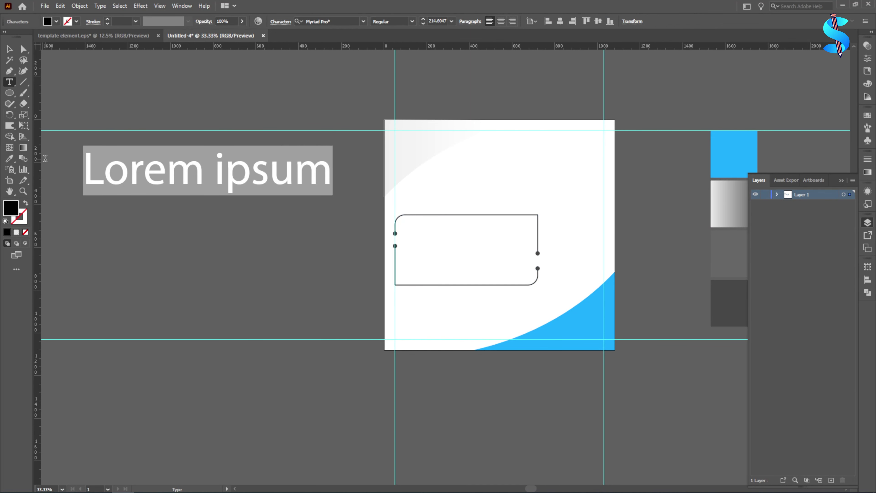
pyautogui.write('"')
pyautogui.click(7, 49)
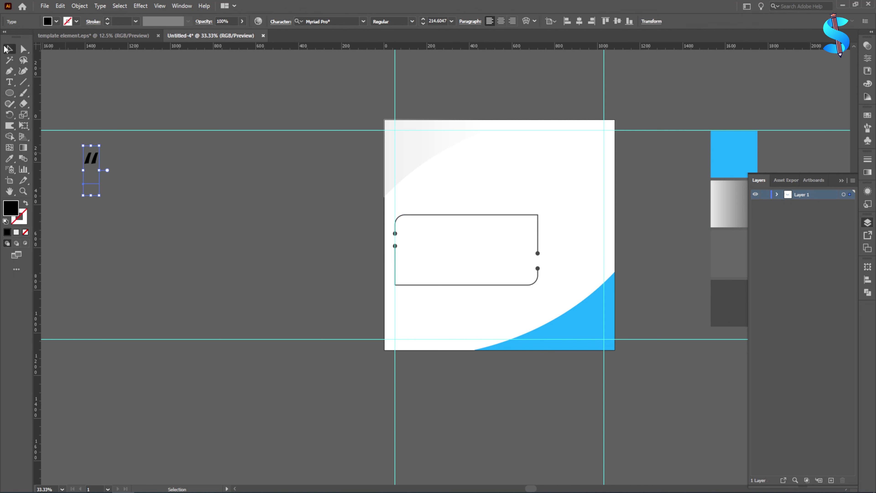
# Set the quotation mark's font to Source Code Variable Bold and convert it to outlines
pyautogui.click(362, 22)
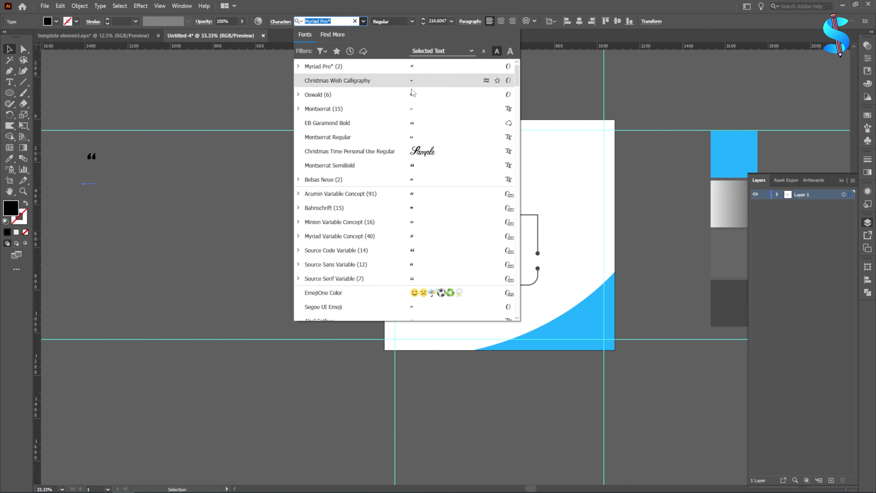
pyautogui.click(414, 123)
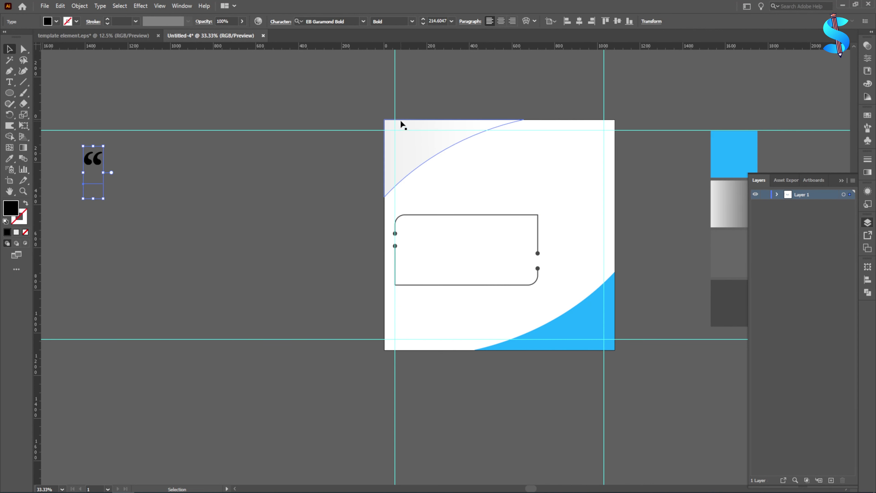
pyautogui.click(363, 22)
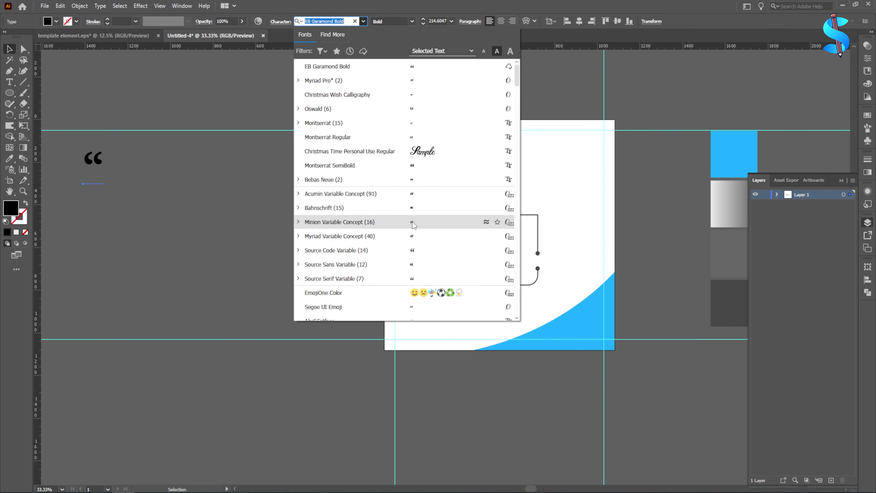
pyautogui.click(414, 255)
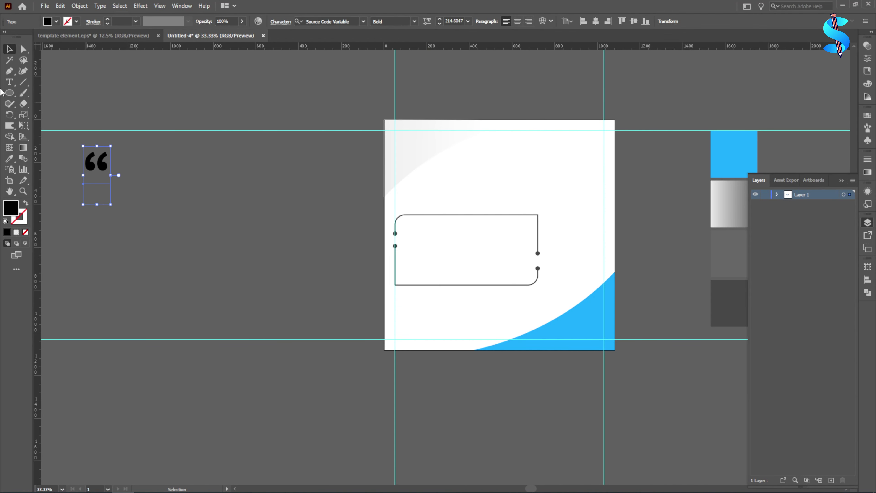
pyautogui.hotkey('ctrl', 'shift', 'o')
pyautogui.scroll(1, 98, 172)
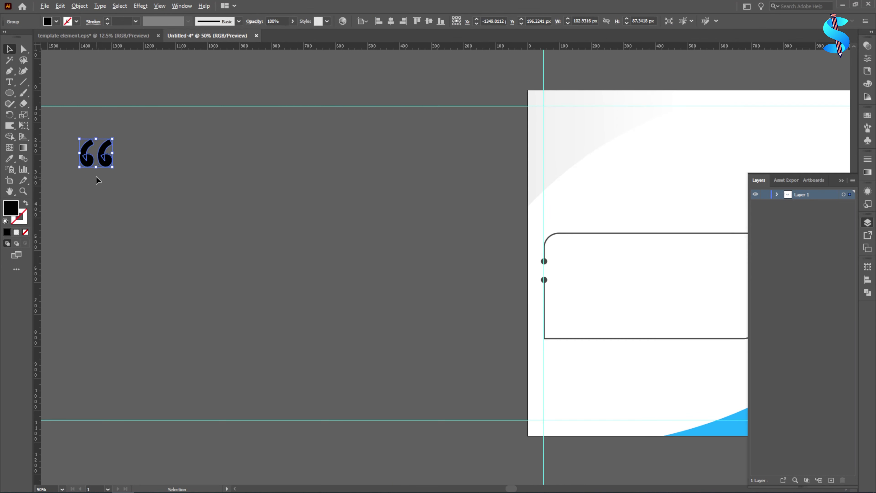
# Copy the outlined quotation mark to the pasteboard nearer the artboard and recolour the copy with the sky blue of the colour swatch square
pyautogui.moveTo(98, 166); pyautogui.dragTo(337, 220)
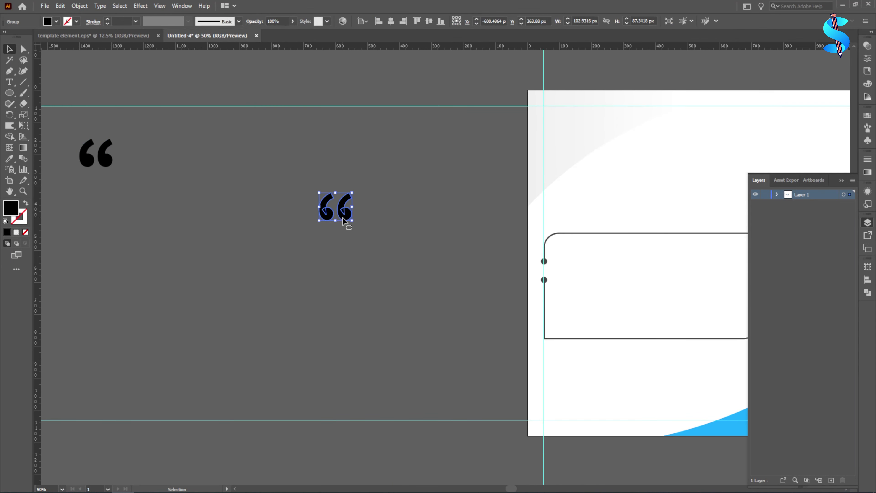
pyautogui.click(866, 294)
pyautogui.scroll(-1, 284, 225)
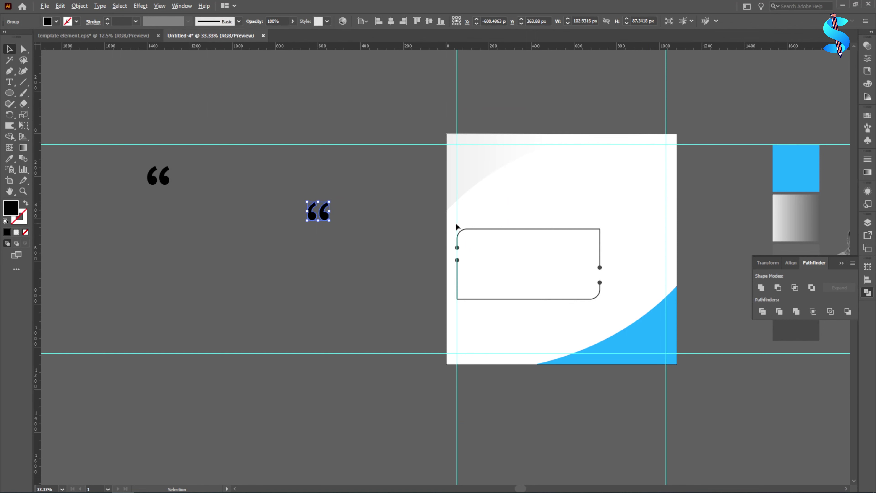
pyautogui.click(9, 159)
pyautogui.click(794, 166)
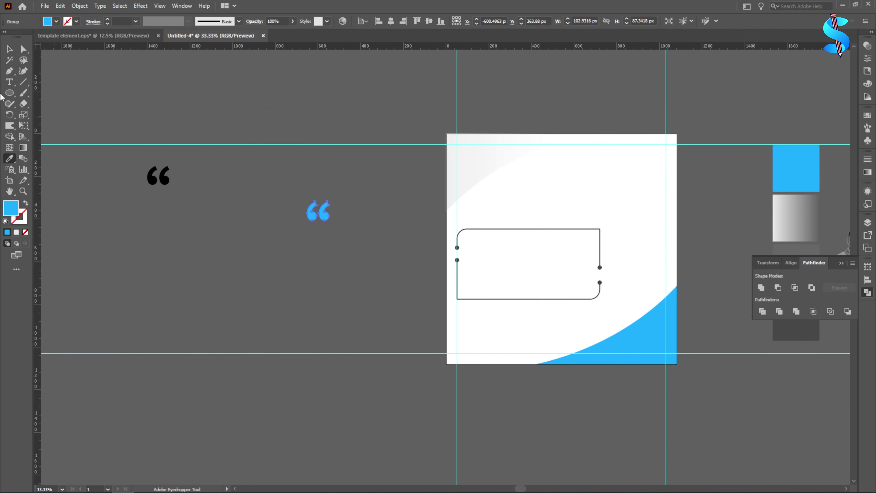
pyautogui.click(10, 49)
# Shrink the blue quotation mark to about 24 × 20 px and place it between the two circles in the outline's left gap
pyautogui.scroll(2, 351, 215)
pyautogui.moveTo(264, 190); pyautogui.dragTo(299, 219)
pyautogui.scroll(2, 591, 298)
pyautogui.scroll(-1, 271, 186)
pyautogui.moveTo(43, 138); pyautogui.dragTo(108, 145)
pyautogui.moveTo(105, 145); pyautogui.dragTo(494, 250)
pyautogui.scroll(4, 504, 252)
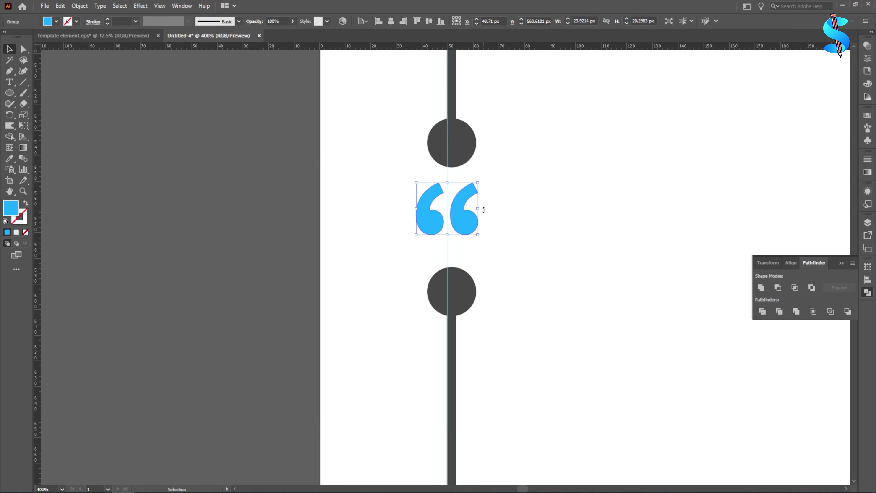
pyautogui.scroll(2, 484, 210)
pyautogui.moveTo(464, 223); pyautogui.dragTo(470, 237)
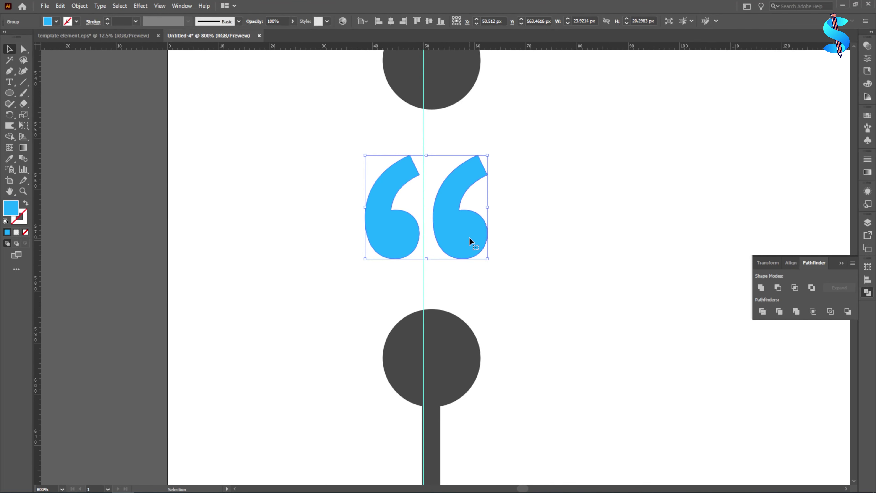
pyautogui.scroll(-8, 382, 231)
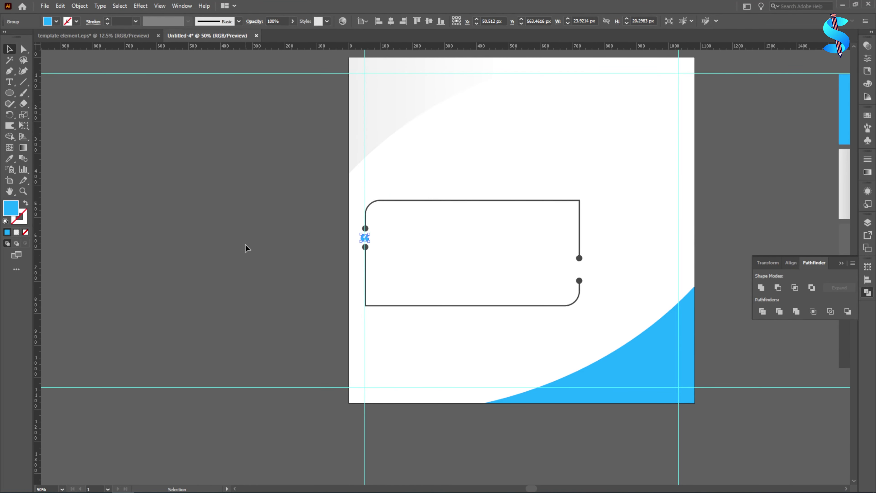
# Scale the blue quotation mark in the left gap down proportionally to about 16 × 13 px, keeping its centre in place
pyautogui.click(245, 244)
pyautogui.scroll(7, 366, 239)
pyautogui.click(376, 239)
pyautogui.moveTo(359, 184); pyautogui.dragTo(359, 199)
pyautogui.scroll(-4, 295, 240)
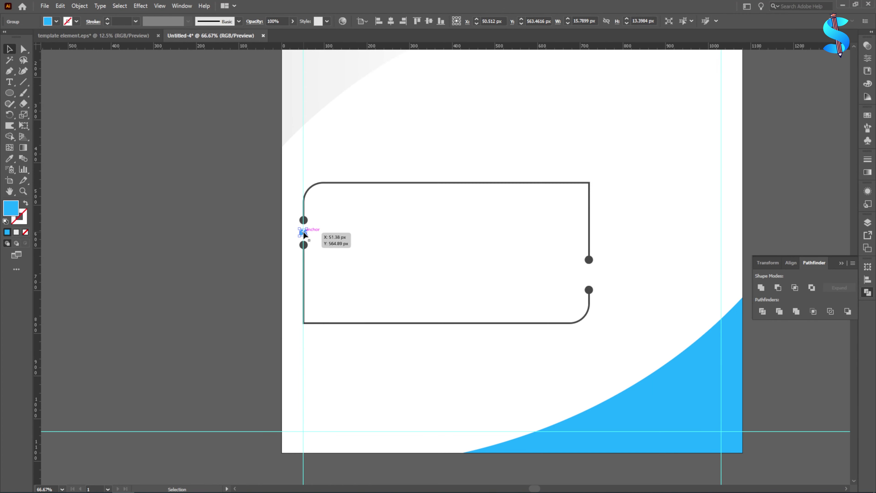
# Copy the blue quotation mark into the outline's right gap, rotate the copy 180° and centre it between the two circles
pyautogui.moveTo(304, 231); pyautogui.dragTo(523, 298)
pyautogui.scroll(2, 603, 277)
pyautogui.scroll(3, 599, 282)
pyautogui.scroll(2, 563, 265)
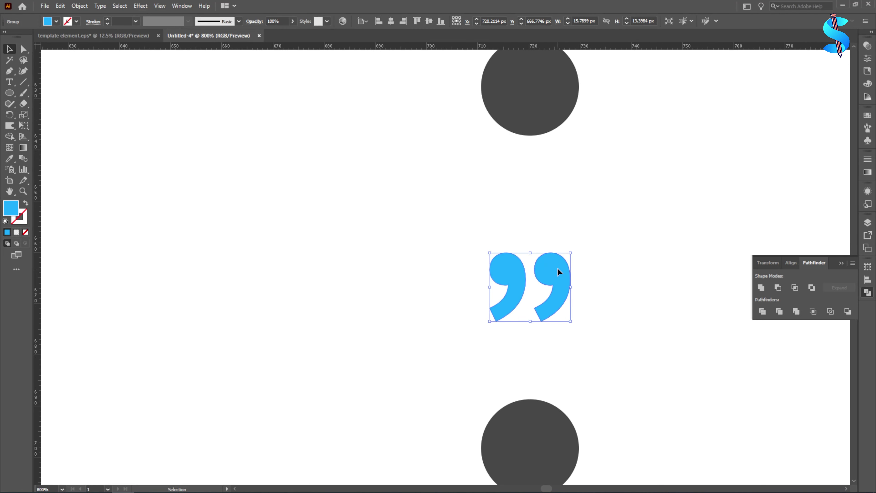
pyautogui.moveTo(557, 269); pyautogui.dragTo(556, 264)
pyautogui.scroll(-5, 555, 258)
# Group the box outline with its four circles and both blue quotation marks, and deselect the group
pyautogui.click(129, 215)
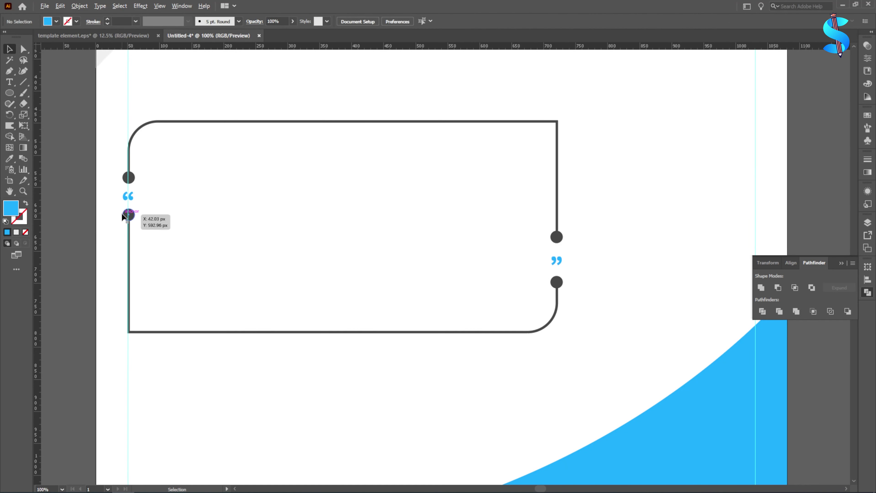
pyautogui.scroll(2, 133, 216)
pyautogui.rightClick(133, 217)
pyautogui.click(160, 293)
pyautogui.scroll(2, 118, 219)
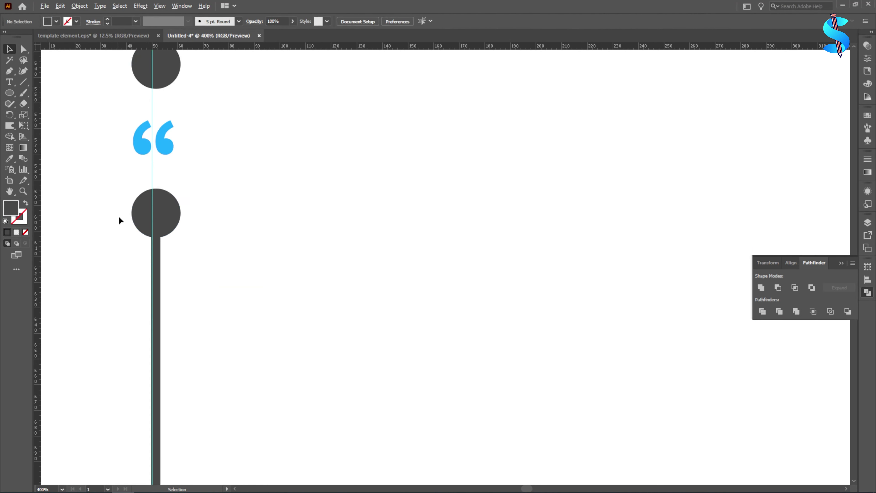
pyautogui.click(155, 221)
pyautogui.scroll(2, 163, 134)
pyautogui.moveTo(155, 129); pyautogui.dragTo(307, 223)
pyautogui.scroll(-6, 170, 180)
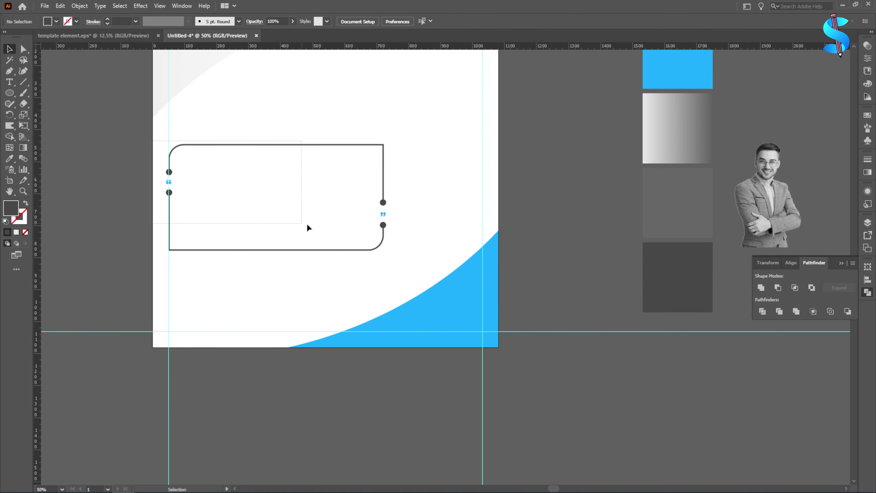
pyautogui.moveTo(395, 254); pyautogui.dragTo(396, 253)
pyautogui.hotkey('ctrl', 'g')
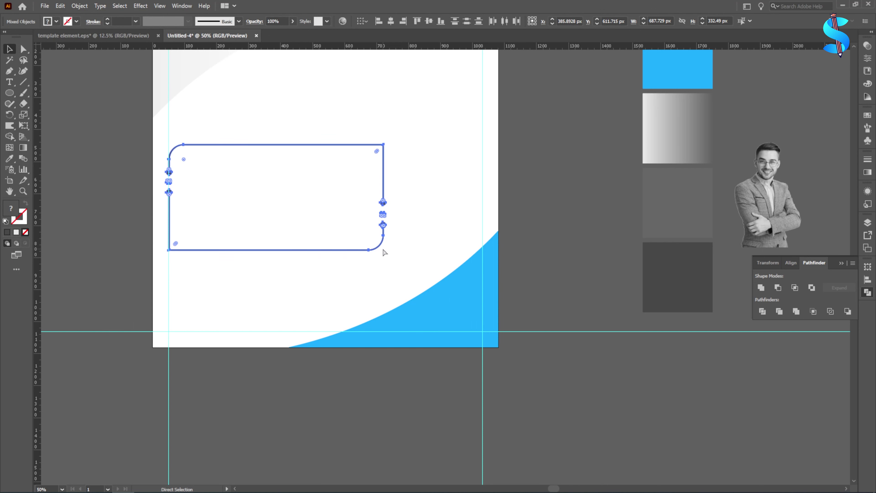
pyautogui.scroll(-3, 352, 229)
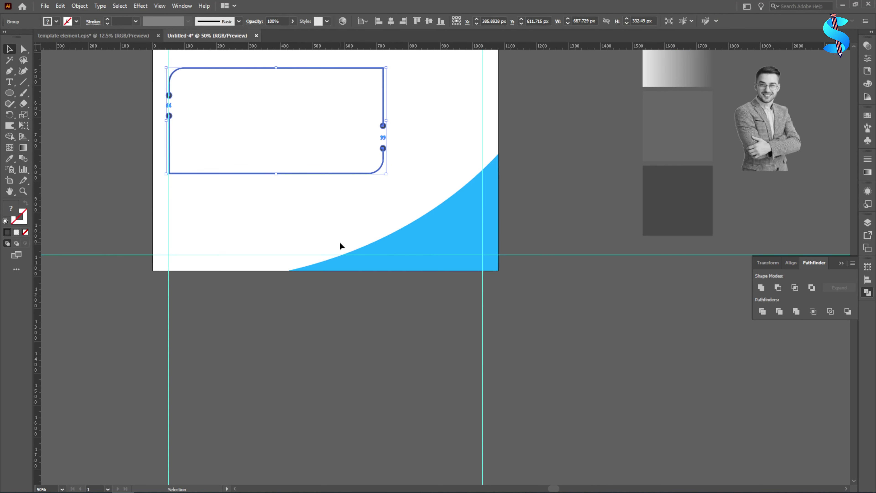
pyautogui.click(86, 213)
# Draw a rectangle about 367 × 119 px inside the upper half of the box outline and fill it white
pyautogui.scroll(3, 74, 190)
pyautogui.moveTo(9, 93); pyautogui.dragTo(41, 93)
pyautogui.scroll(2, 247, 152)
pyautogui.moveTo(184, 139); pyautogui.dragTo(419, 215)
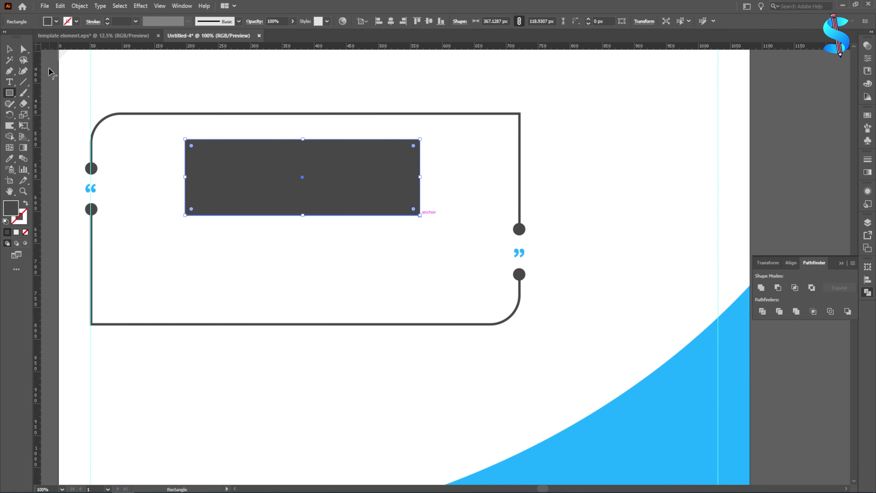
pyautogui.click(8, 160)
pyautogui.click(151, 141)
pyautogui.press('a')
pyautogui.moveTo(192, 146); pyautogui.dragTo(192, 148)
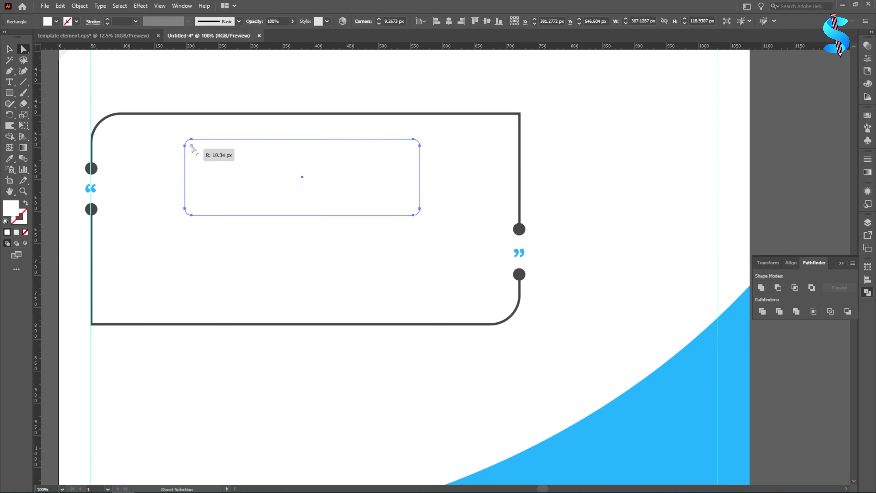
pyautogui.click(12, 51)
pyautogui.scroll(-3, 403, 168)
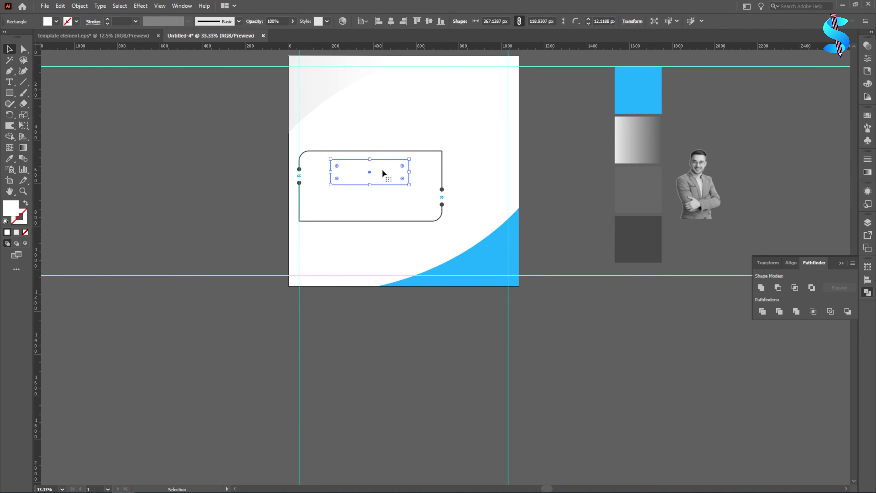
pyautogui.moveTo(382, 167); pyautogui.dragTo(153, 196)
pyautogui.scroll(3, 153, 192)
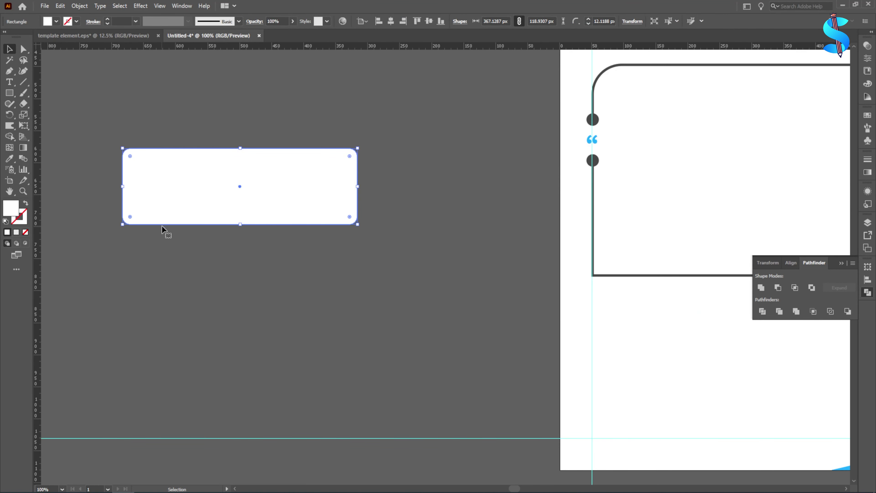
pyautogui.hotkey('ctrl', 'z')
pyautogui.hotkey('ctrl', 'z')
pyautogui.scroll(-3, 174, 229)
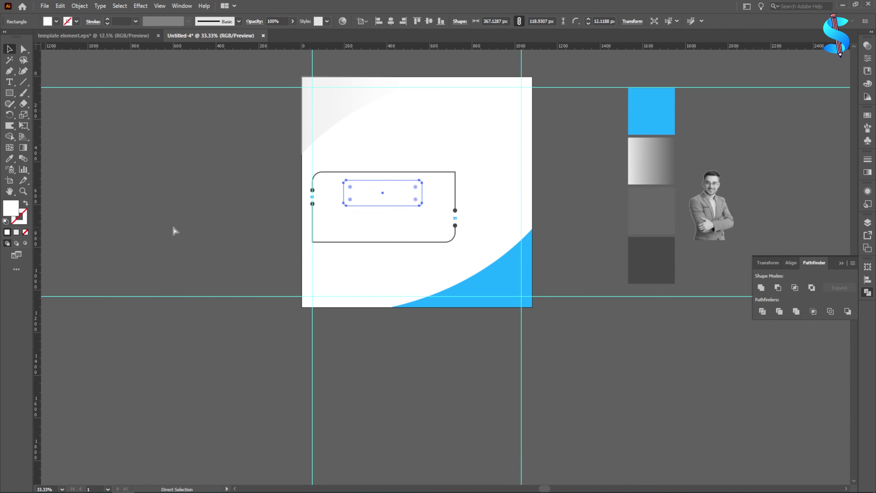
# Round the white rectangle's corners to a radius of about 11.4 px and create an offset path 12 px outside it
pyautogui.scroll(3, 372, 187)
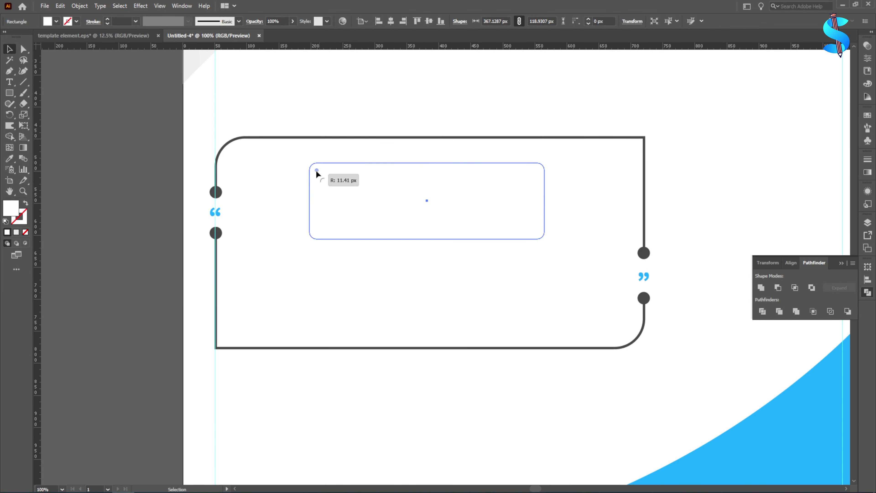
pyautogui.moveTo(316, 170); pyautogui.dragTo(318, 172)
pyautogui.click(80, 6)
pyautogui.moveTo(91, 223)
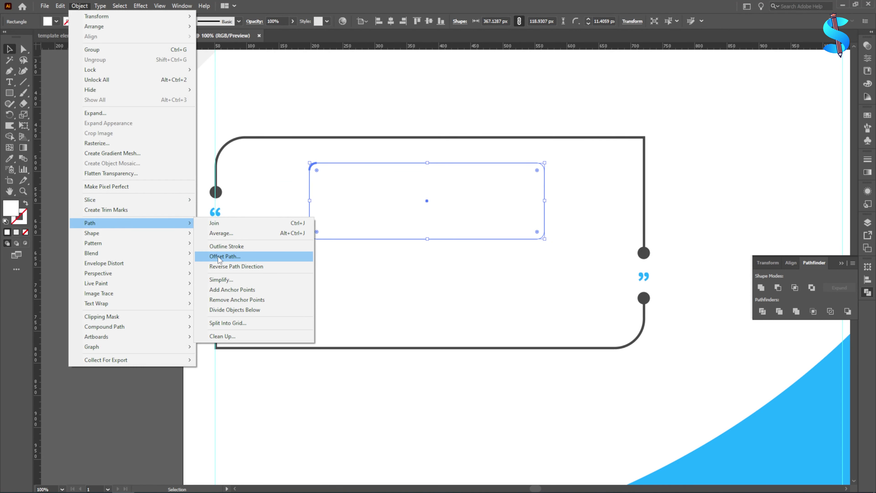
pyautogui.click(241, 256)
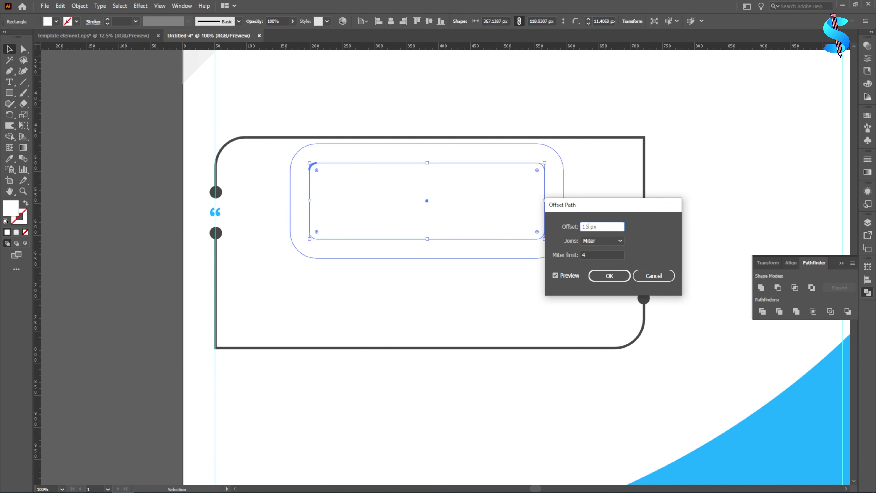
pyautogui.press('Tab')
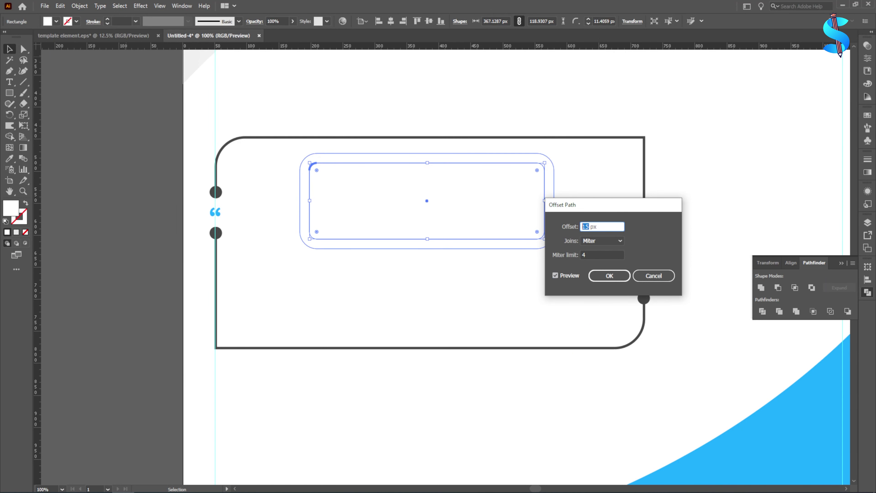
pyautogui.press('Tab')
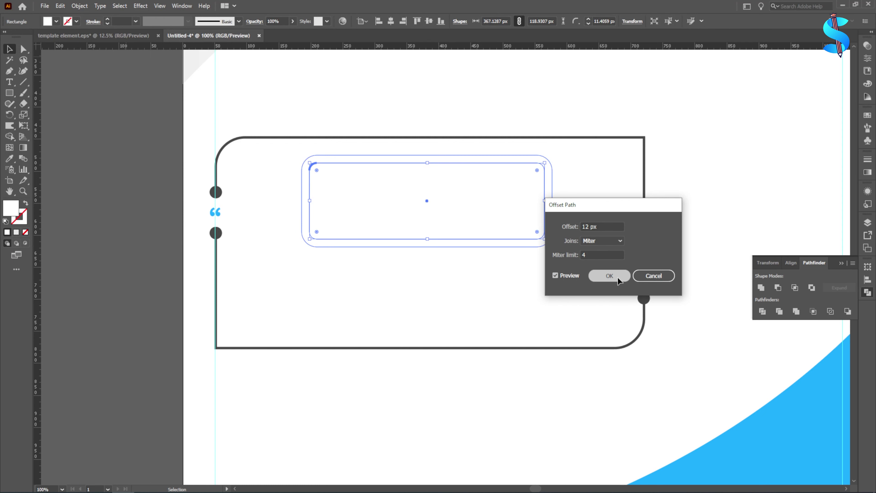
pyautogui.click(609, 276)
# Move the larger offset rectangle off the artboard to the pasteboard on its left and deselect it
pyautogui.moveTo(549, 168); pyautogui.dragTo(174, 357)
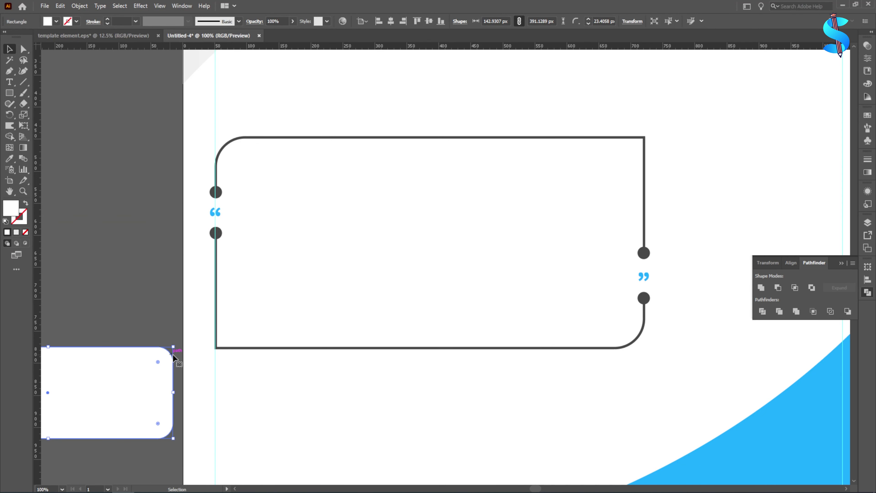
pyautogui.moveTo(200, 406); pyautogui.dragTo(454, 319)
pyautogui.moveTo(342, 319); pyautogui.dragTo(309, 223)
pyautogui.click(264, 304)
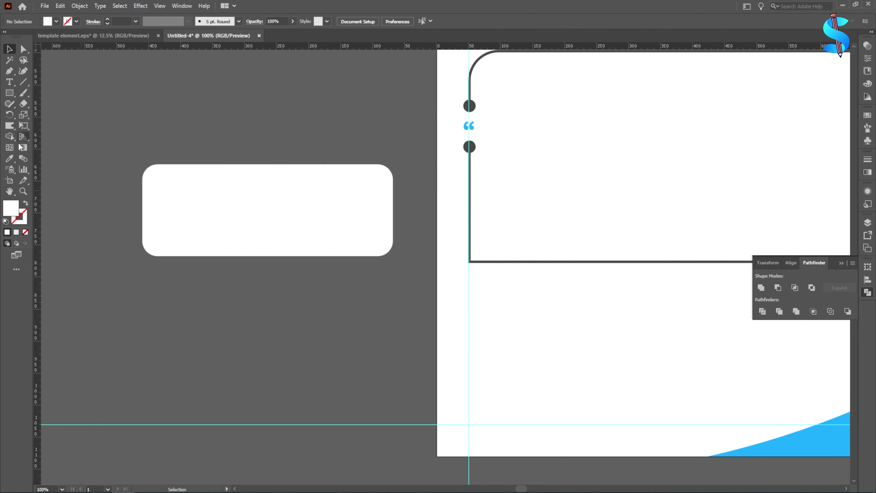
# Add a gradient mesh to the offset rectangle with crossing centre lines, two horizontal lines near its upper edge and two vertical lines near its right edge
pyautogui.click(270, 210)
pyautogui.scroll(3, 269, 183)
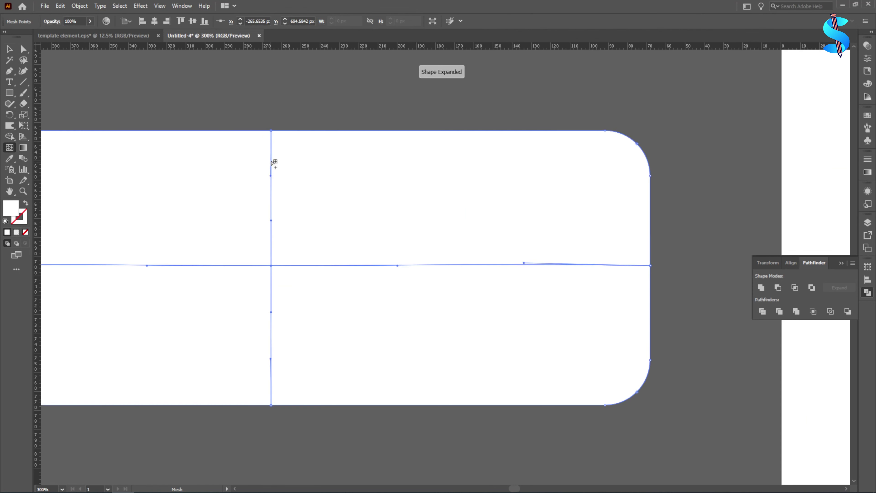
pyautogui.click(271, 155)
pyautogui.click(271, 175)
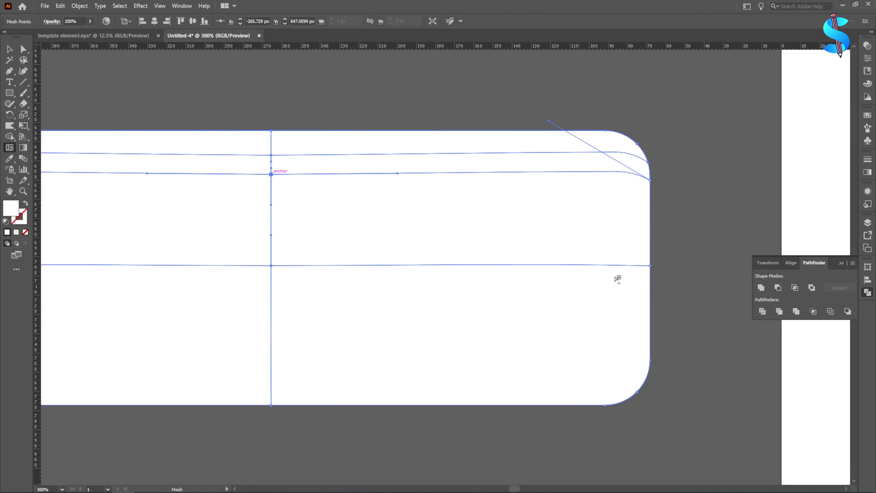
pyautogui.click(623, 266)
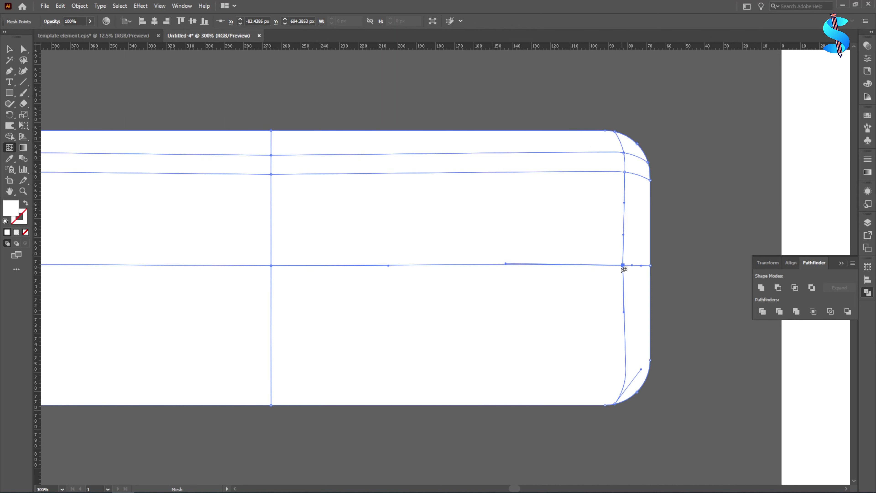
pyautogui.moveTo(622, 266); pyautogui.dragTo(628, 266)
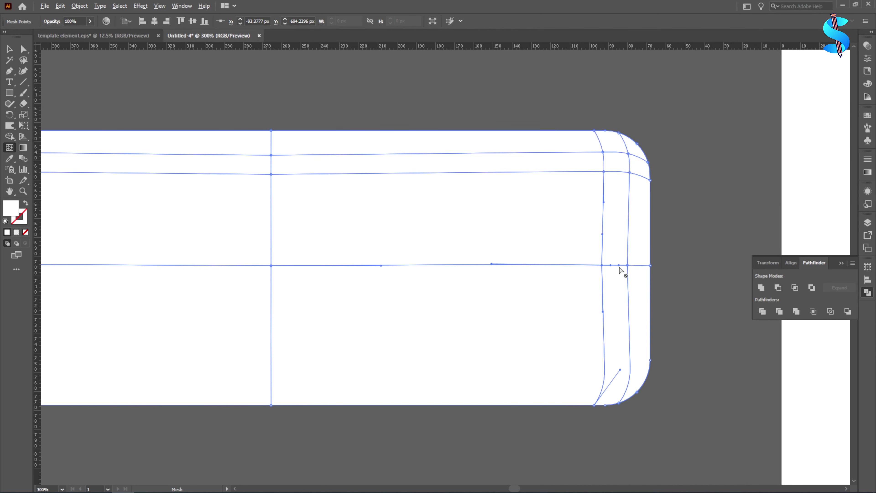
pyautogui.scroll(-2, 623, 268)
# Add two horizontal mesh lines near the rectangle's lower edge and two vertical mesh lines near its left edge
pyautogui.scroll(3, 464, 333)
pyautogui.click(421, 303)
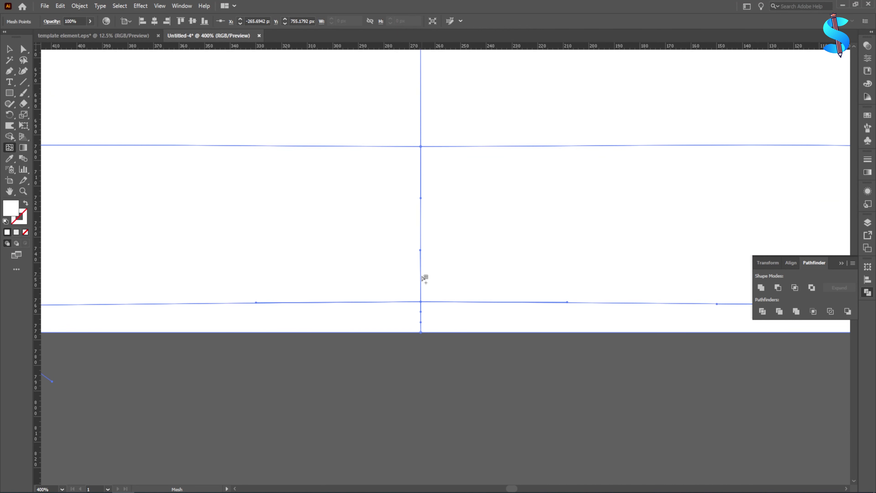
pyautogui.click(421, 272)
pyautogui.scroll(-4, 505, 296)
pyautogui.scroll(3, 391, 267)
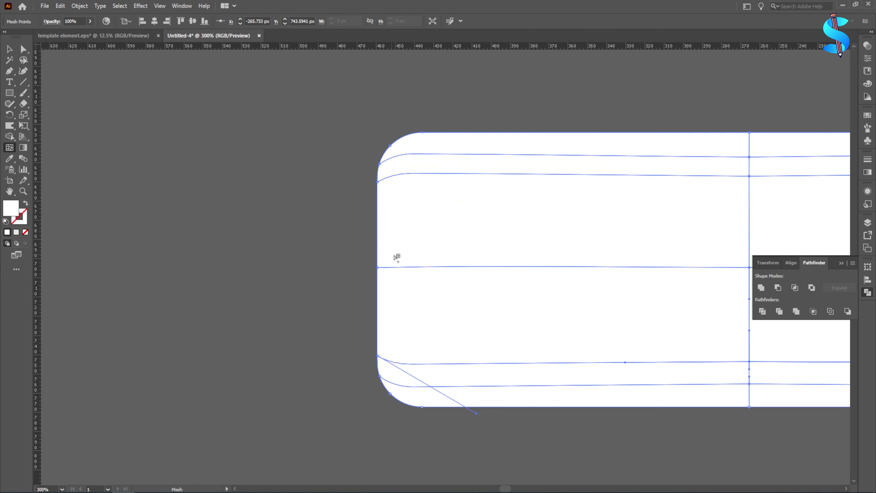
pyautogui.click(401, 268)
pyautogui.click(421, 267)
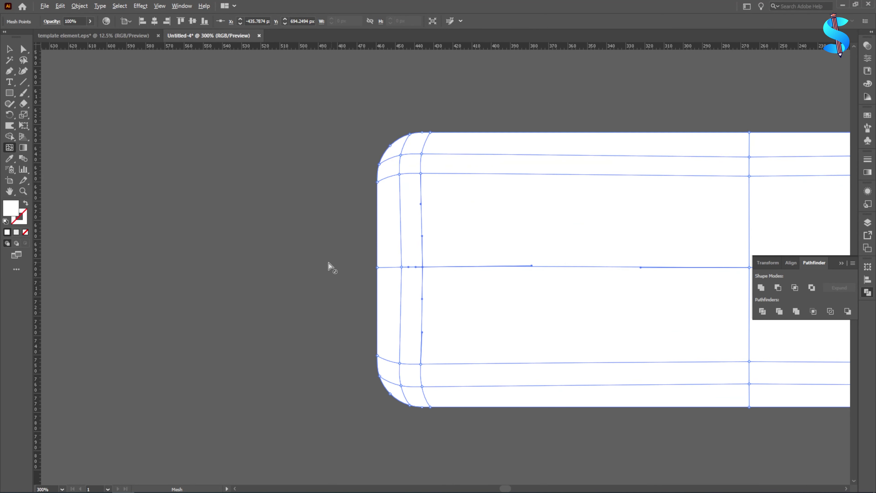
# Colour the upper mesh line black (#000000) at its centre point and at its intersection with the inner left vertical line
pyautogui.scroll(-3, 328, 266)
pyautogui.scroll(2, 463, 241)
pyautogui.click(462, 228)
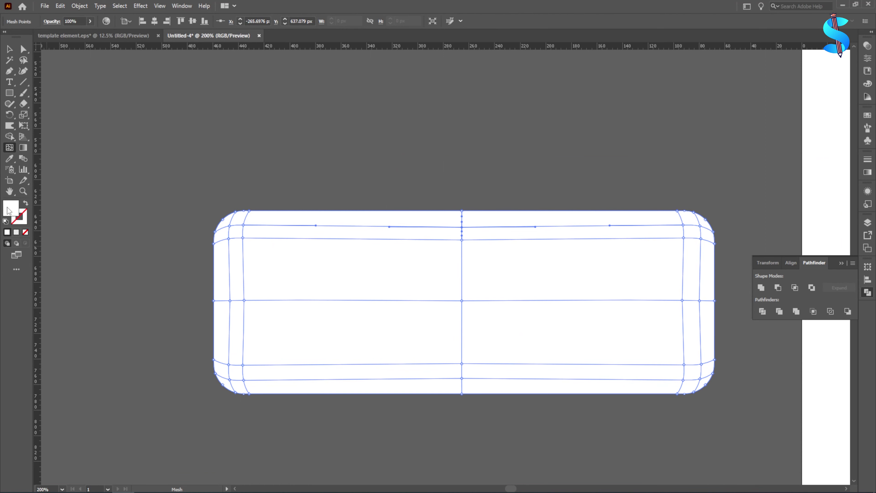
pyautogui.doubleClick(11, 208)
pyautogui.click(535, 194)
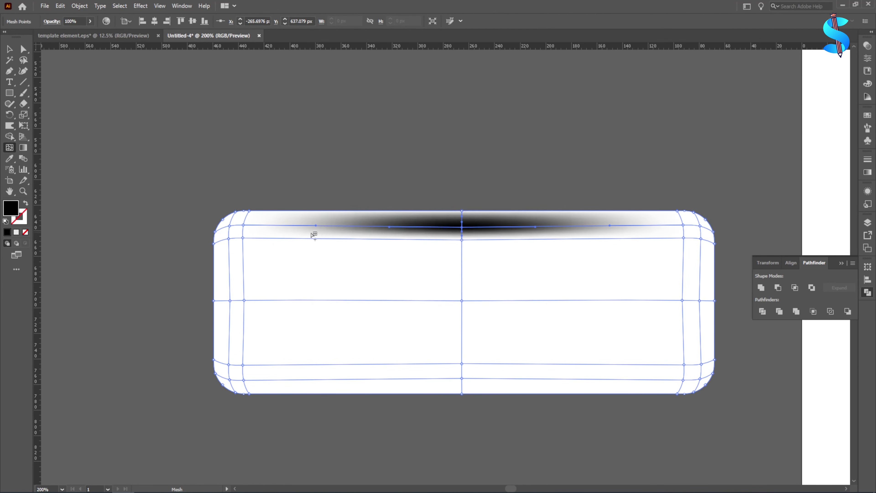
pyautogui.scroll(2, 233, 221)
pyautogui.doubleClick(10, 208)
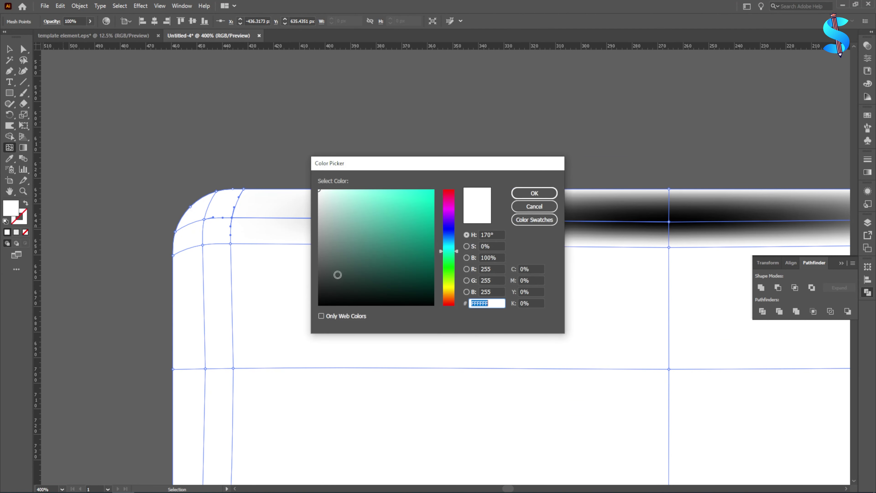
pyautogui.write('000000')
pyautogui.click(519, 195)
# Colour the outer mesh intersection at the upper-left corner and the point directly below it black (#000000)
pyautogui.scroll(2, 201, 229)
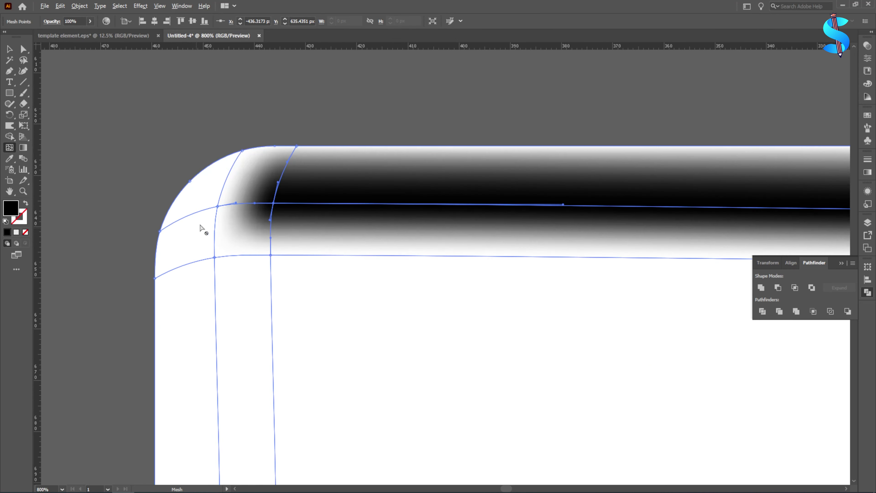
pyautogui.click(218, 207)
pyautogui.doubleClick(10, 209)
pyautogui.write('000000')
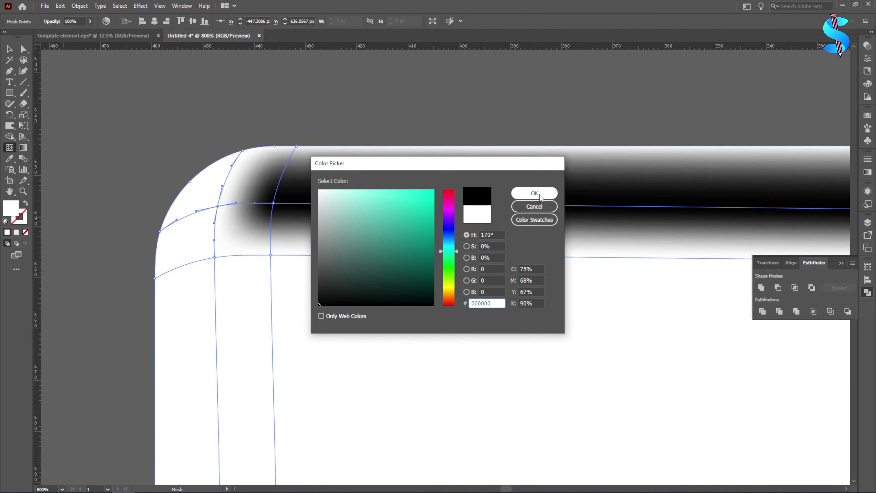
pyautogui.click(534, 194)
pyautogui.click(216, 258)
pyautogui.doubleClick(10, 208)
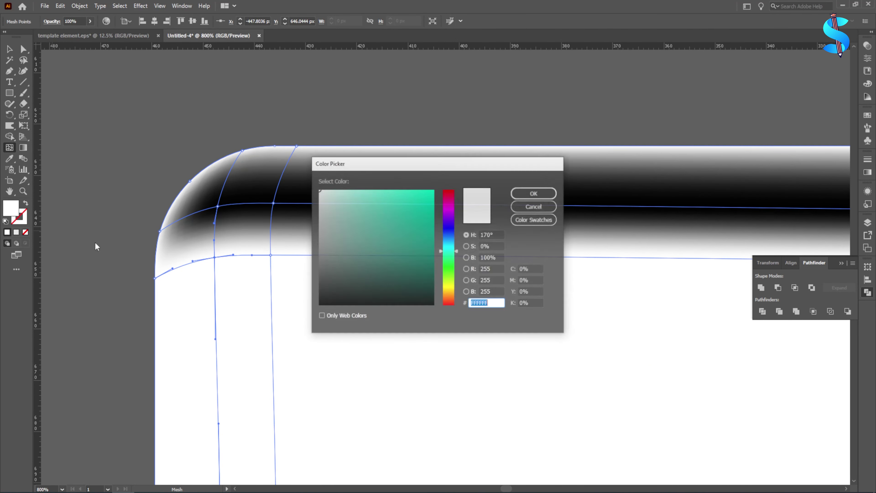
pyautogui.write('000000')
pyautogui.click(535, 193)
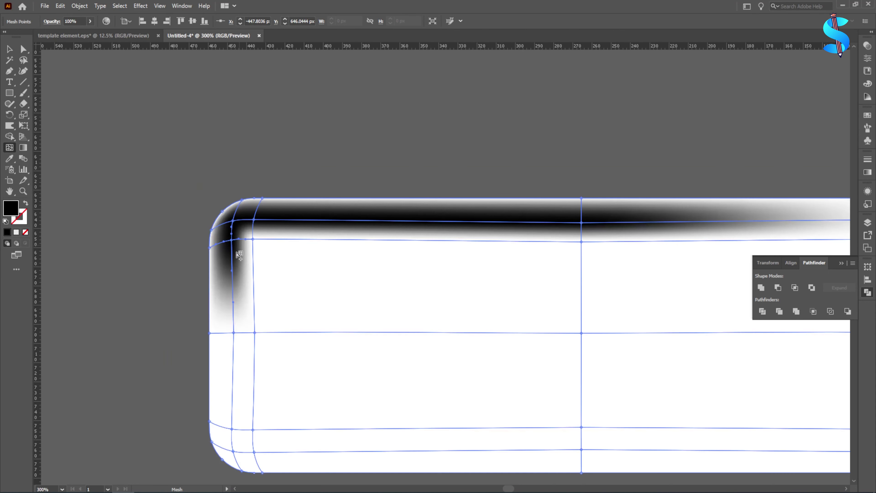
# Colour the outer left mesh line's middle point and its point just above the lower-left corner black (#000000)
pyautogui.scroll(1, 239, 279)
pyautogui.click(243, 249)
pyautogui.doubleClick(11, 208)
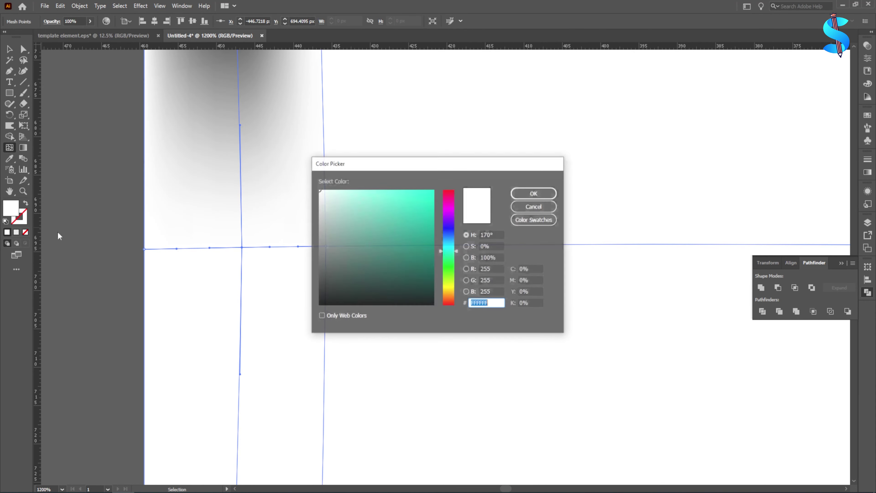
pyautogui.moveTo(322, 301); pyautogui.dragTo(311, 309)
pyautogui.click(535, 193)
pyautogui.scroll(-2, 286, 204)
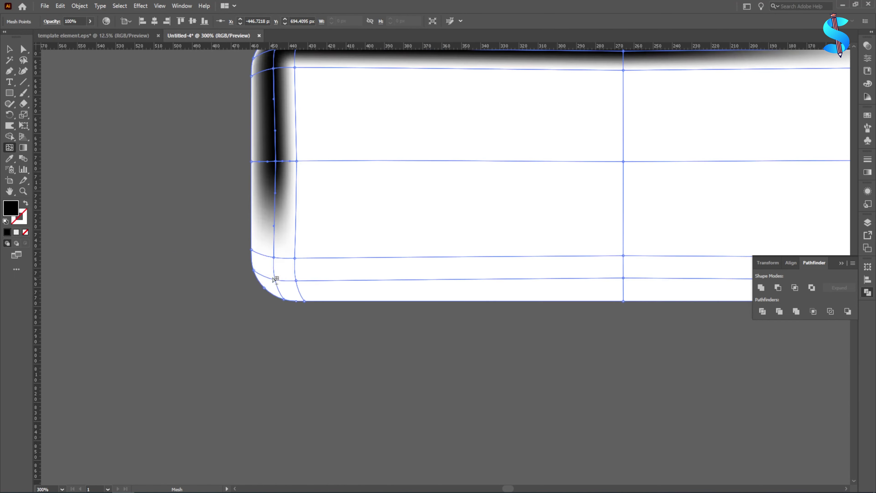
pyautogui.scroll(-1, 273, 280)
pyautogui.click(301, 255)
pyautogui.doubleClick(10, 209)
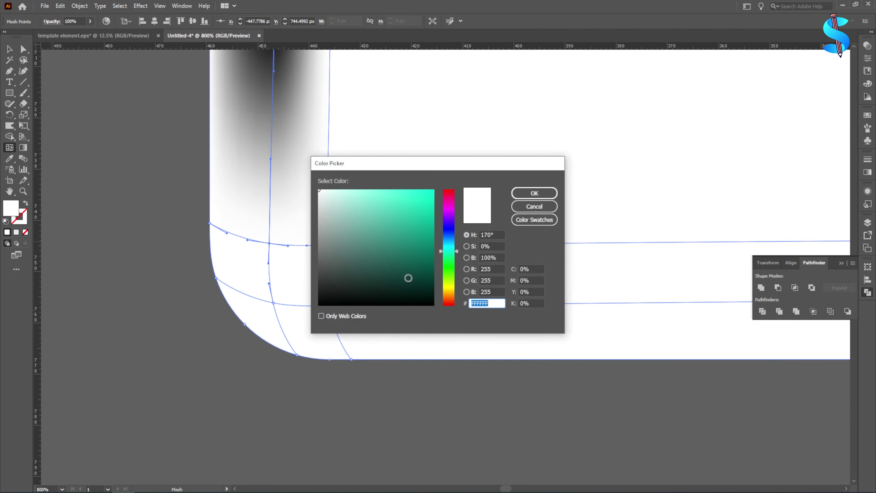
pyautogui.moveTo(337, 297); pyautogui.dragTo(311, 312)
pyautogui.click(534, 193)
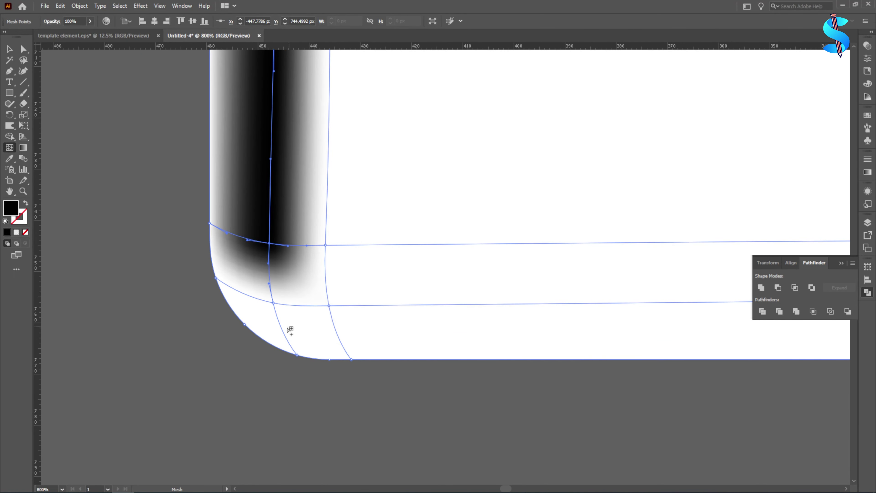
# Colour the outer mesh intersection at the lower-left corner and the neighbouring point on its right black (#000000)
pyautogui.click(273, 303)
pyautogui.doubleClick(10, 208)
pyautogui.moveTo(382, 288); pyautogui.dragTo(311, 309)
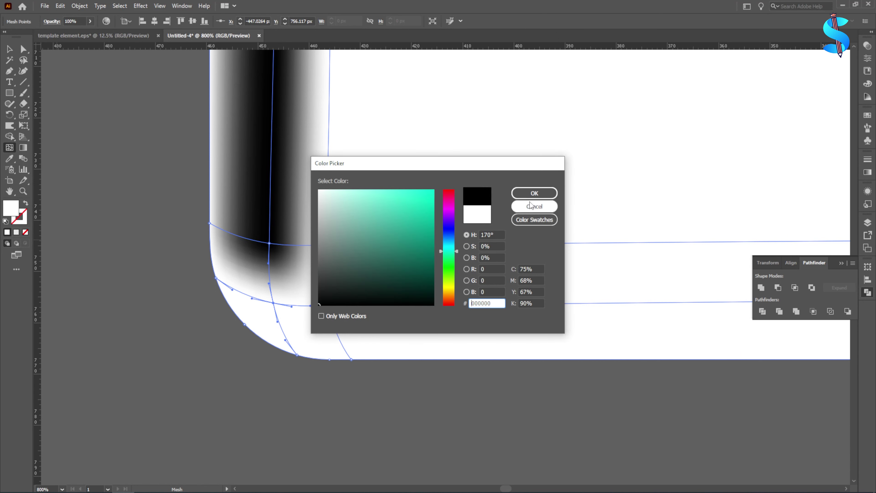
pyautogui.press('Return')
pyautogui.click(329, 305)
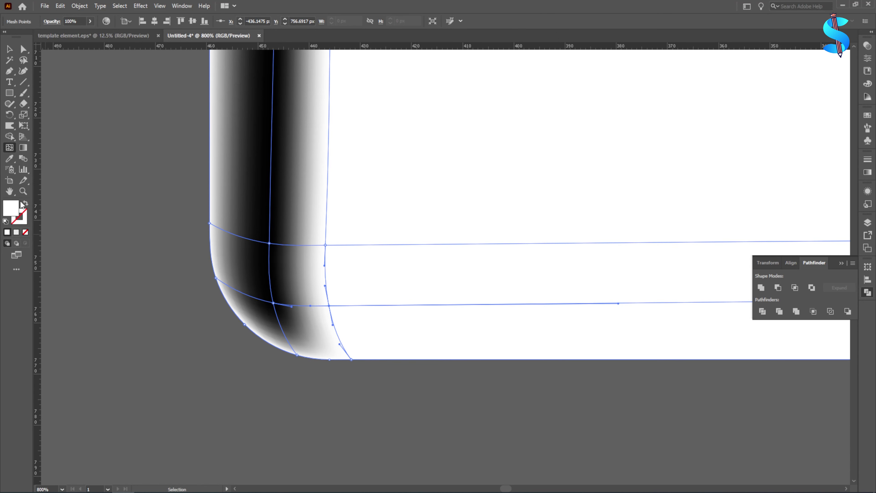
pyautogui.doubleClick(10, 208)
pyautogui.moveTo(341, 292); pyautogui.dragTo(316, 306)
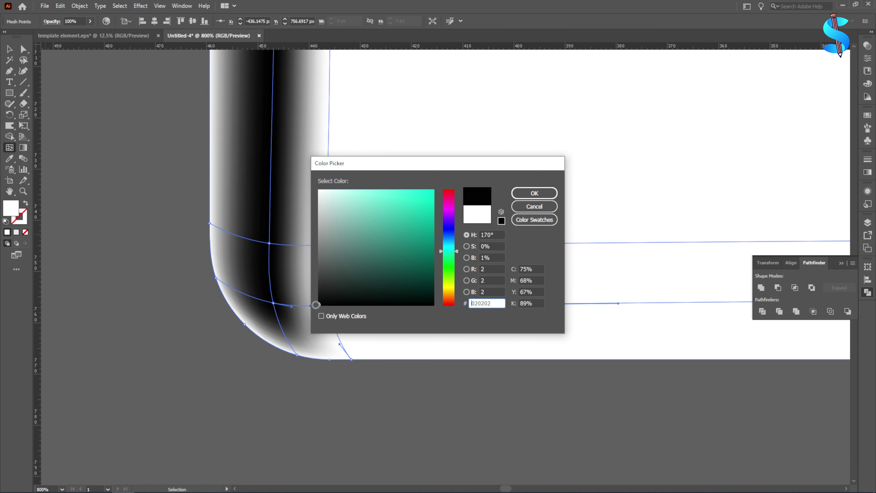
pyautogui.click(534, 193)
# Colour the lowest horizontal mesh line black (#000000) at its centre point and at the inner right vertical line
pyautogui.scroll(-2, 154, 302)
pyautogui.scroll(-2, 155, 302)
pyautogui.scroll(3, 549, 299)
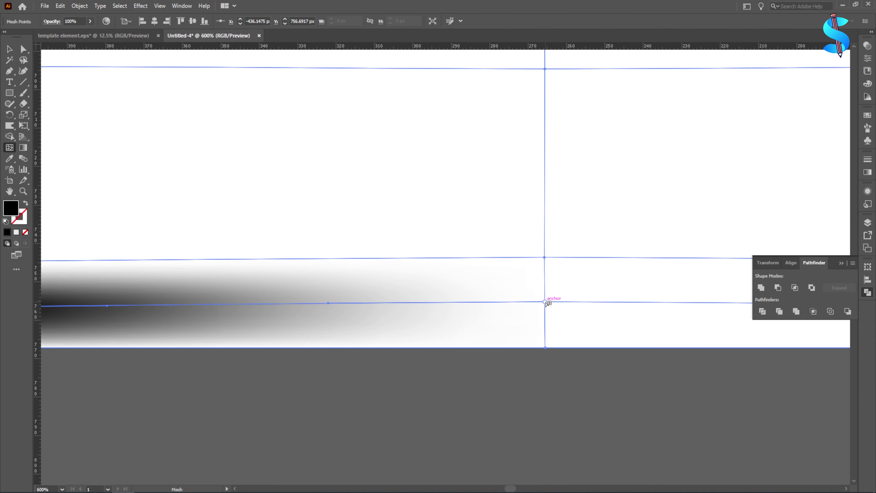
pyautogui.click(544, 302)
pyautogui.doubleClick(13, 211)
pyautogui.write('000000')
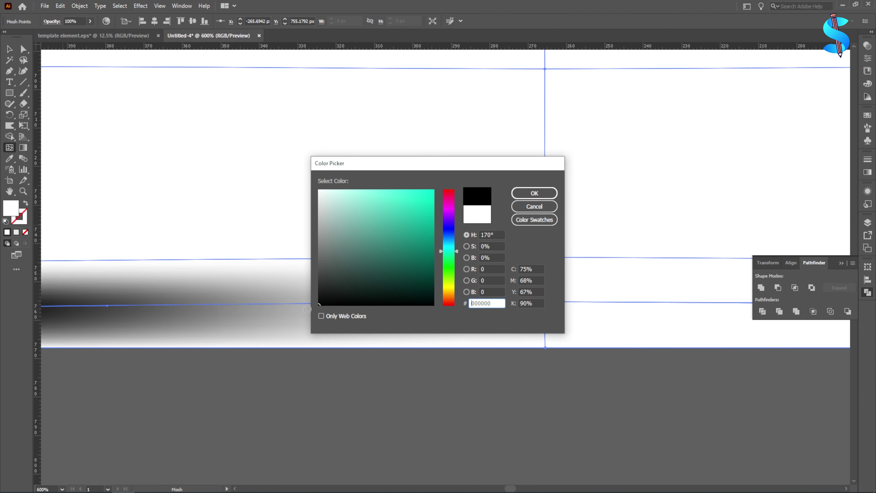
pyautogui.click(534, 193)
pyautogui.hotkey('ctrl', '1')
pyautogui.scroll(4, 400, 264)
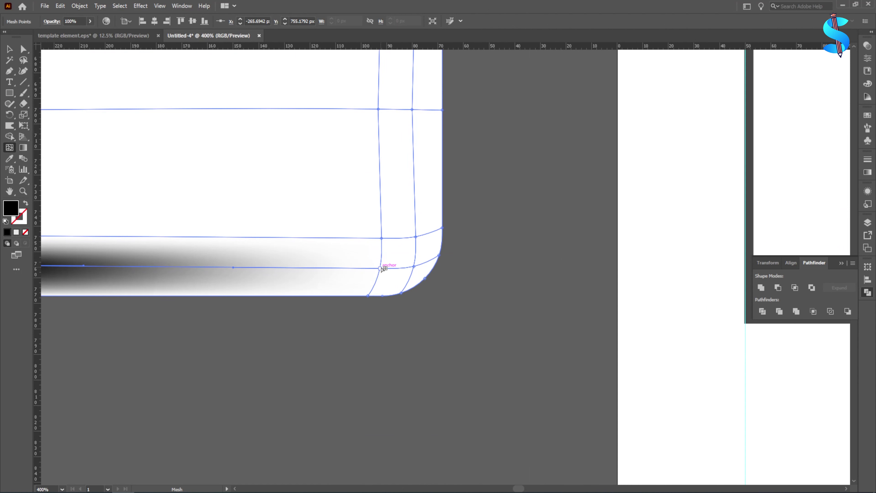
pyautogui.doubleClick(12, 209)
pyautogui.write('000000')
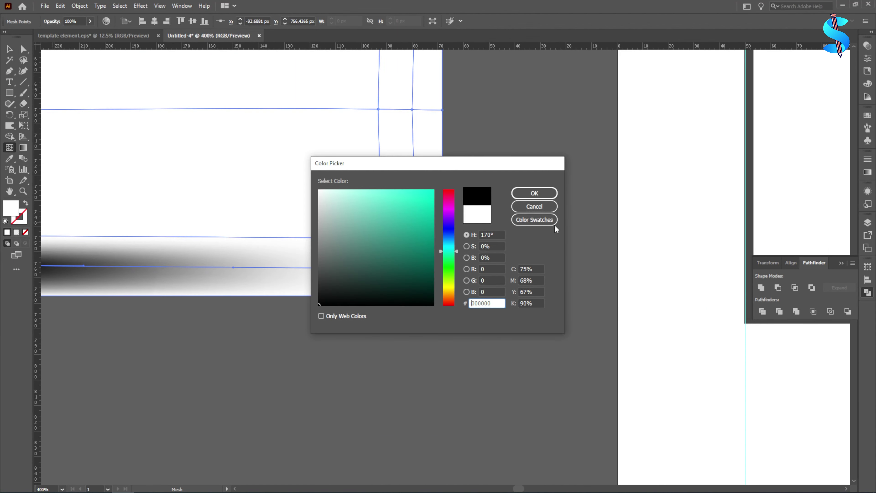
pyautogui.click(542, 194)
# Colour the outer mesh intersection at the lower-right corner and the point directly above it black (#000000)
pyautogui.click(414, 267)
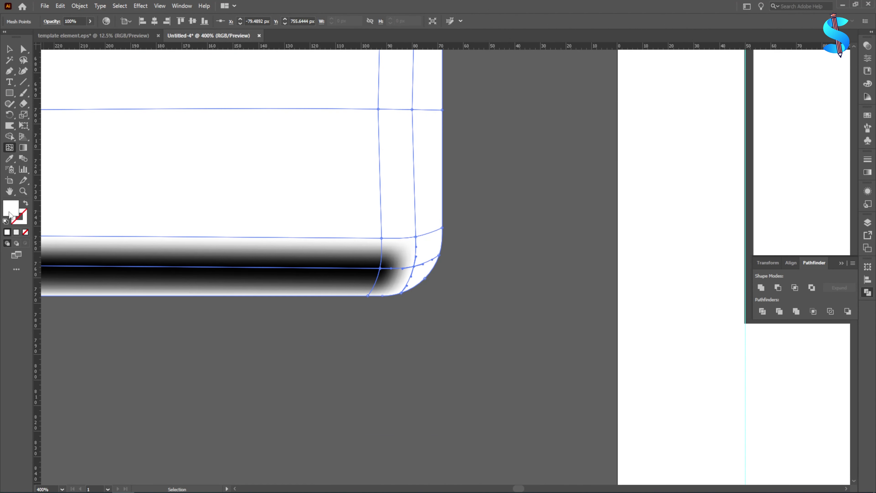
pyautogui.doubleClick(11, 208)
pyautogui.click(543, 195)
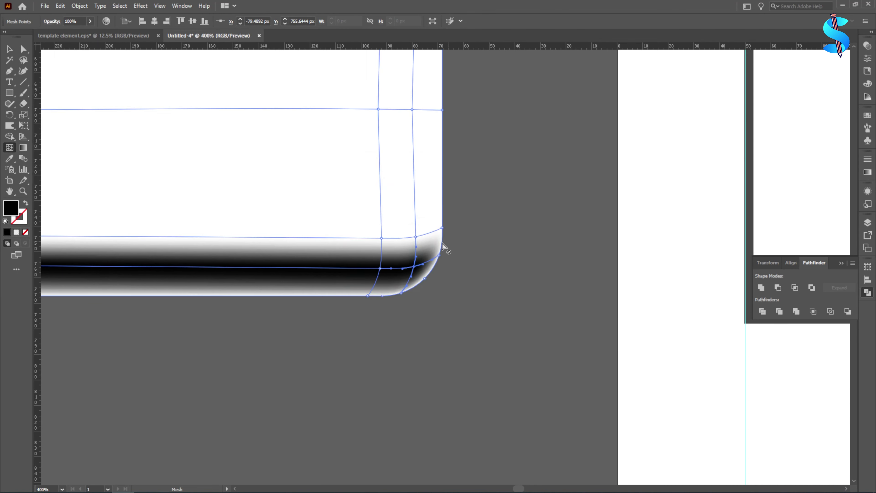
pyautogui.scroll(1, 432, 256)
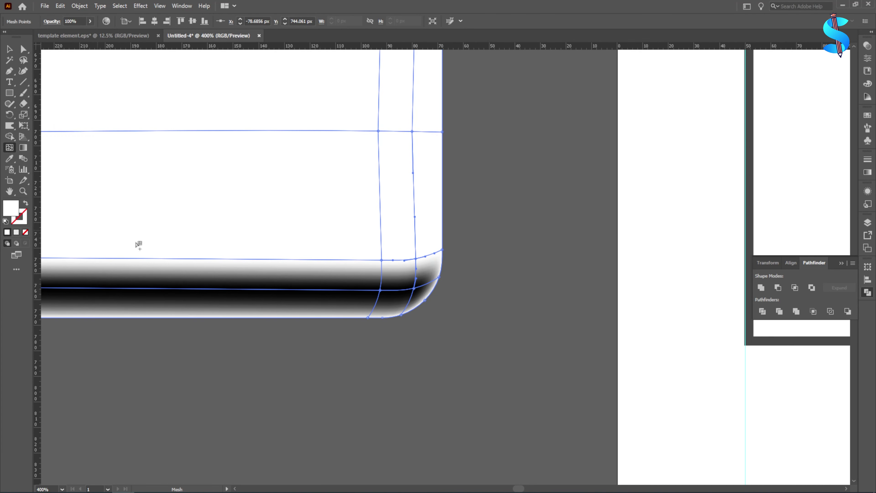
pyautogui.doubleClick(9, 208)
pyautogui.write('000000')
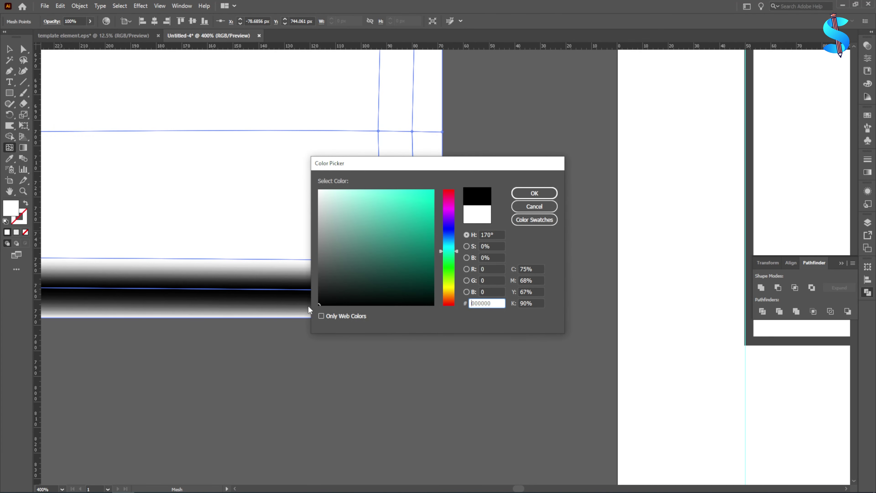
pyautogui.click(532, 196)
# Colour the outer right mesh line's middle point and its point just below the upper-right corner black (#000000)
pyautogui.scroll(1, 363, 159)
pyautogui.click(413, 165)
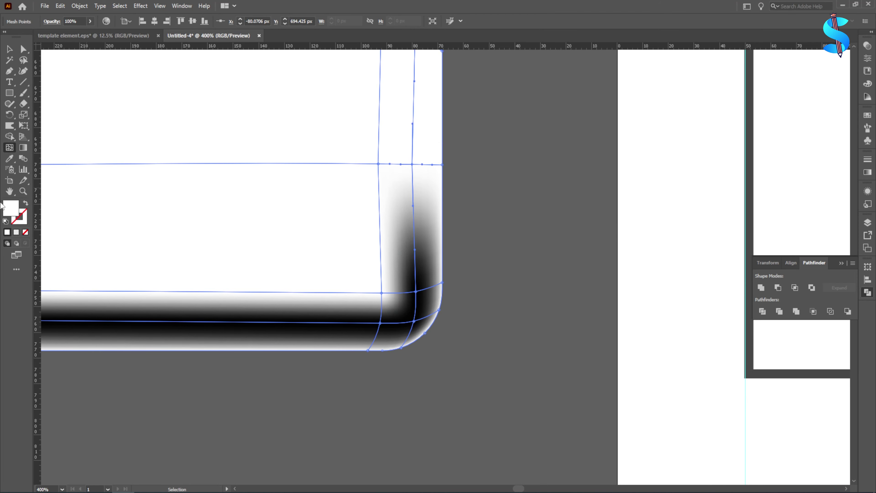
pyautogui.doubleClick(10, 209)
pyautogui.write('000000')
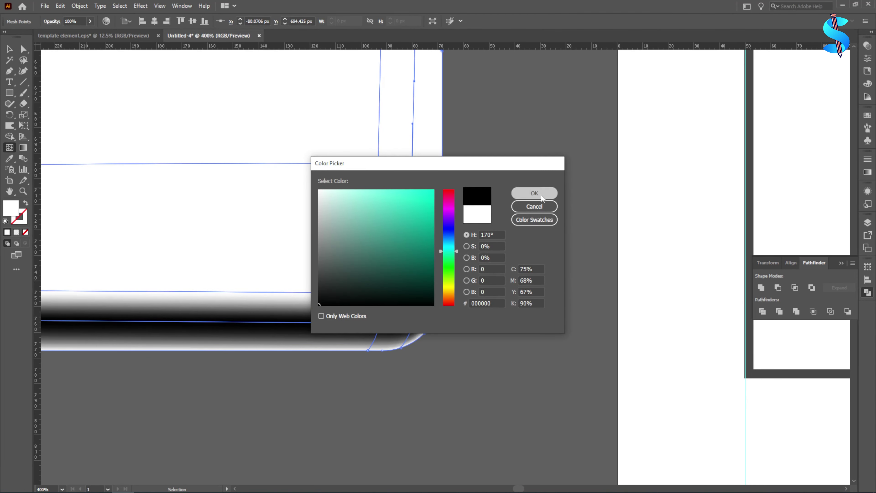
pyautogui.click(532, 194)
pyautogui.scroll(-2, 481, 262)
pyautogui.scroll(2, 446, 191)
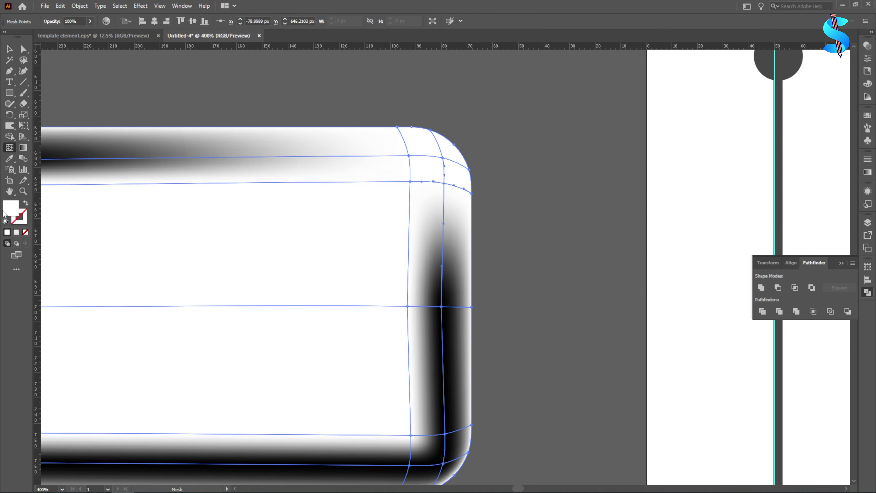
pyautogui.doubleClick(10, 210)
pyautogui.click(534, 193)
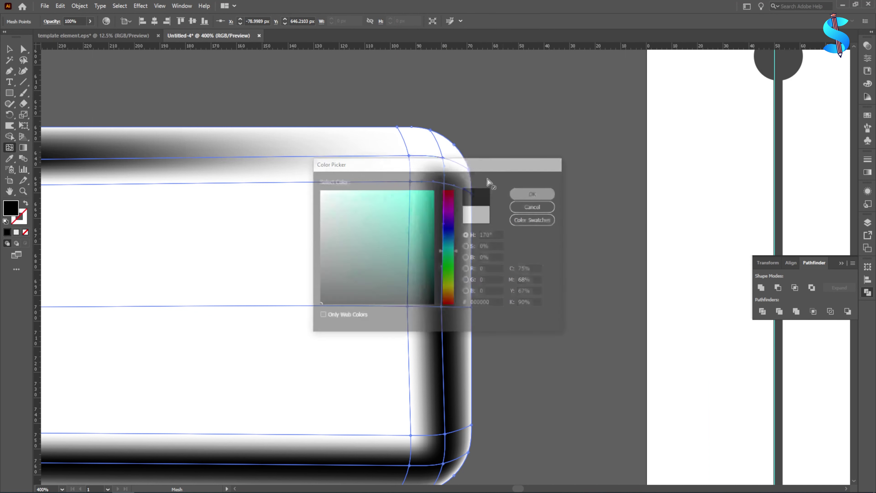
# Colour the outer mesh intersection at the upper-right corner and the neighbouring point on its left black (#000000)
pyautogui.doubleClick(13, 211)
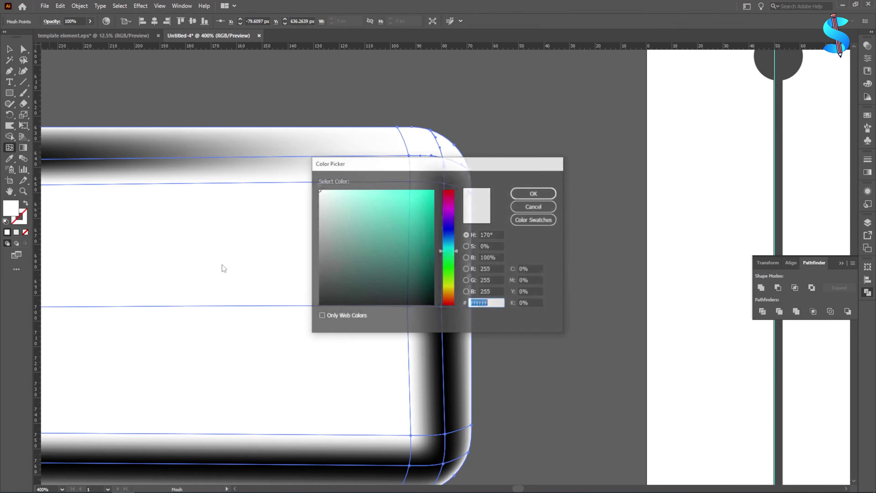
pyautogui.click(550, 194)
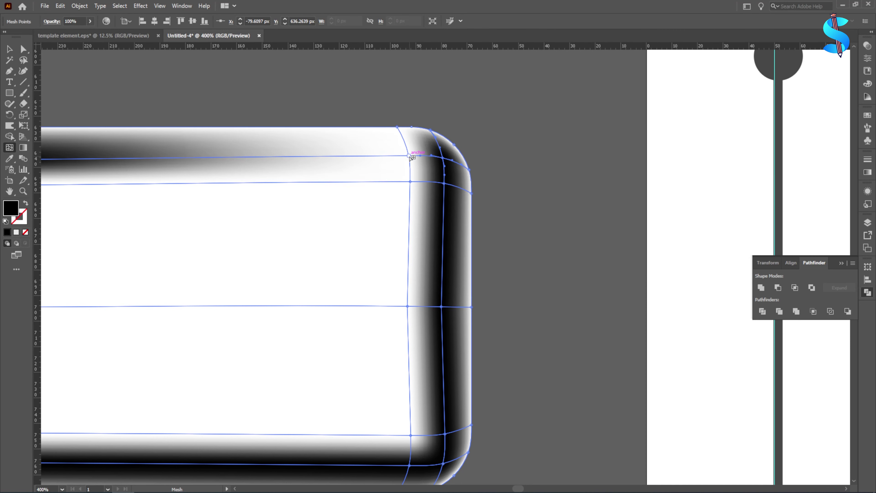
pyautogui.click(411, 157)
pyautogui.doubleClick(11, 208)
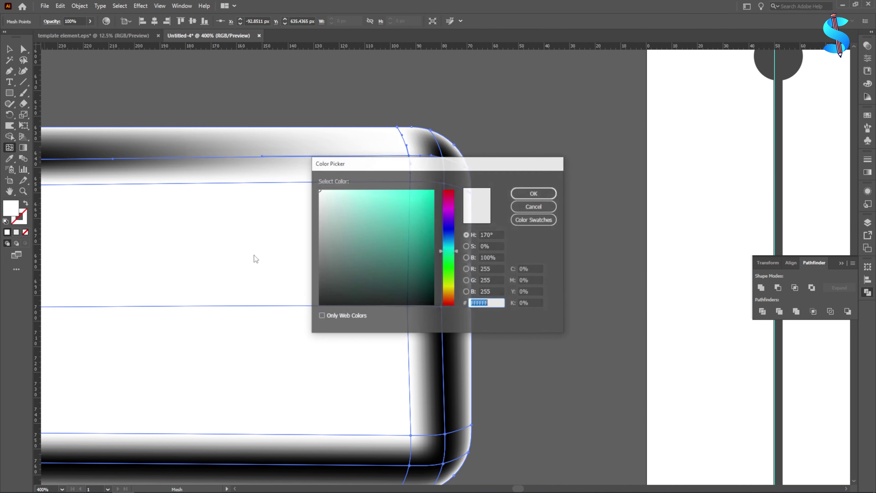
pyautogui.click(523, 199)
# Select the whole mesh rectangle and set its blending mode to Multiply and its opacity to 15%
pyautogui.hotkey('ctrl', '-')
pyautogui.hotkey('ctrl', '-')
pyautogui.hotkey('ctrl', '-')
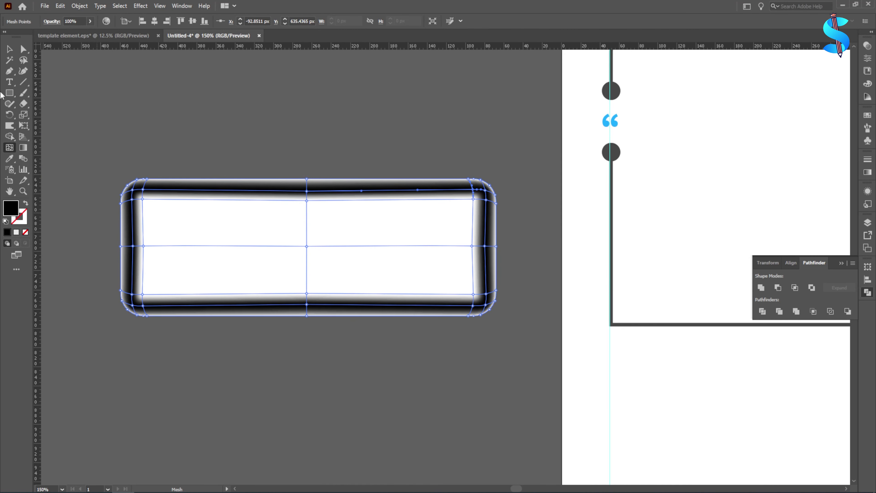
pyautogui.click(9, 49)
pyautogui.moveTo(312, 163); pyautogui.dragTo(349, 228)
pyautogui.click(866, 45)
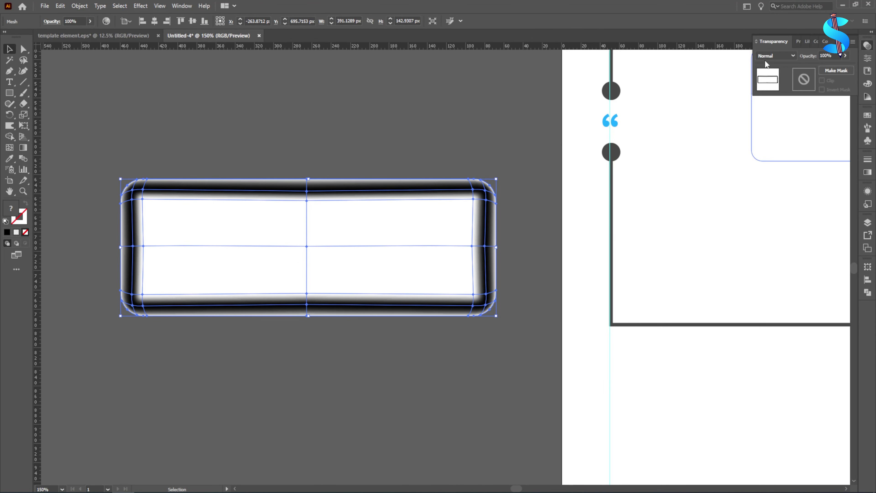
pyautogui.click(768, 56)
pyautogui.click(773, 89)
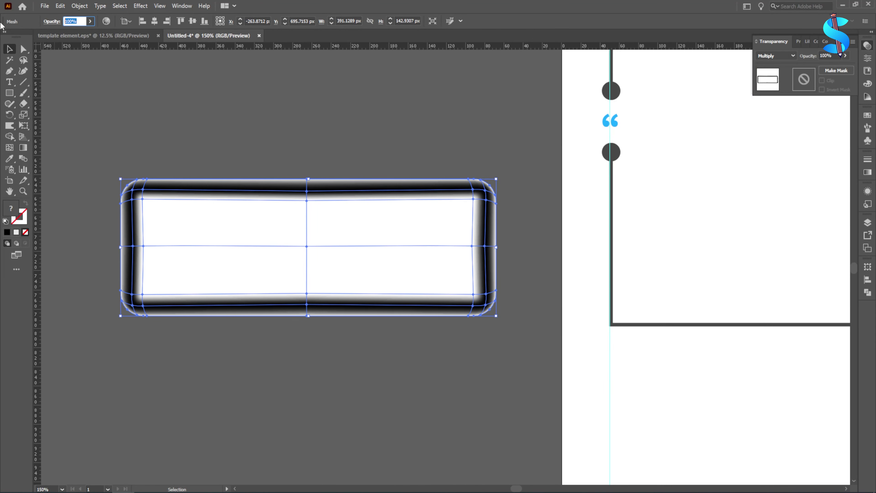
pyautogui.write('15')
pyautogui.press('Return')
# Move the mesh rectangle onto the artboard, centre it on the white rectangle inside the outline box, and deselect it
pyautogui.hotkey('ctrl', '-')
pyautogui.hotkey('ctrl', '-')
pyautogui.hotkey('ctrl', '-')
pyautogui.moveTo(293, 256); pyautogui.dragTo(439, 222)
pyautogui.scroll(3, 424, 216)
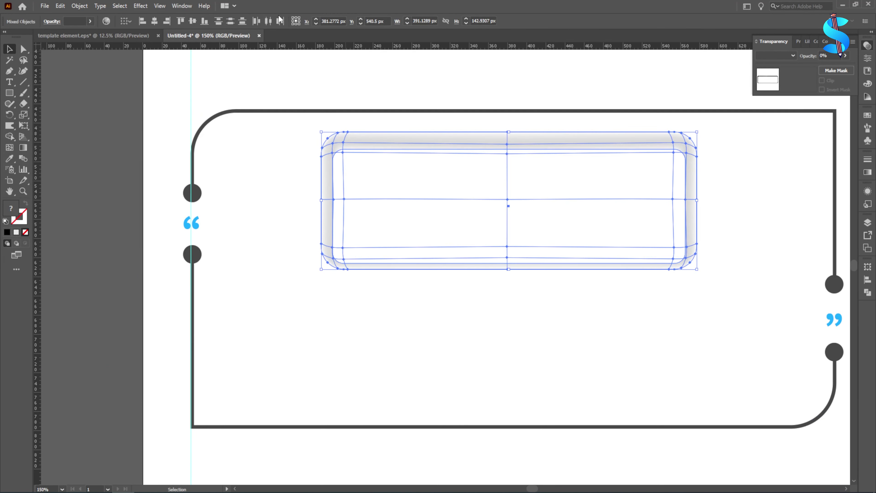
pyautogui.scroll(-3, 381, 176)
pyautogui.click(194, 183)
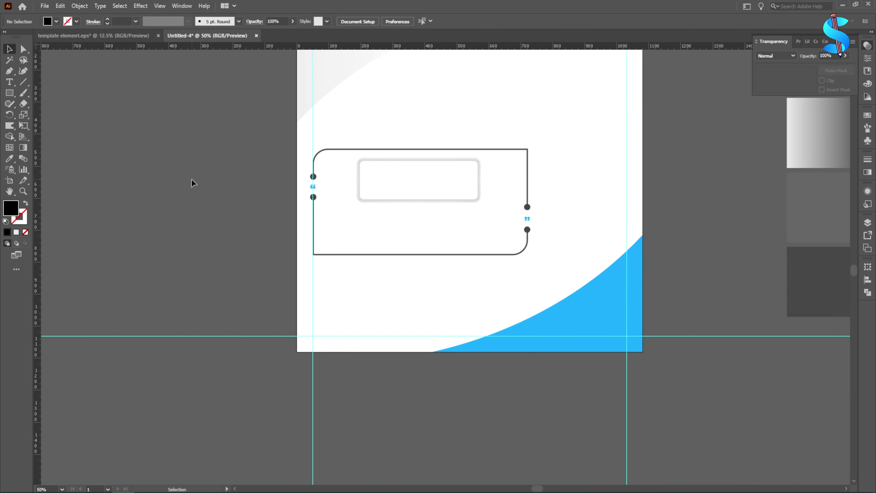
# Set the opacity of the mesh rectangle inside the outline box to 10% and deselect it
pyautogui.scroll(3, 508, 203)
pyautogui.click(368, 140)
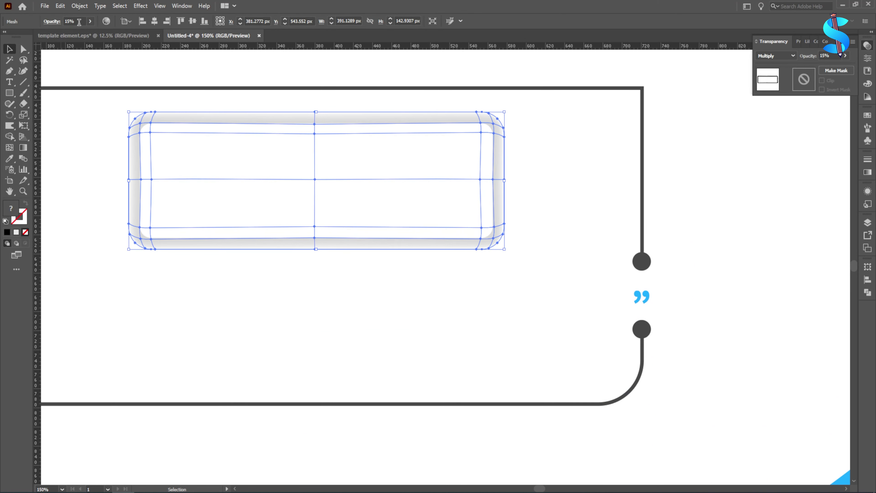
pyautogui.write('10')
pyautogui.press('Return')
pyautogui.scroll(-4, 377, 150)
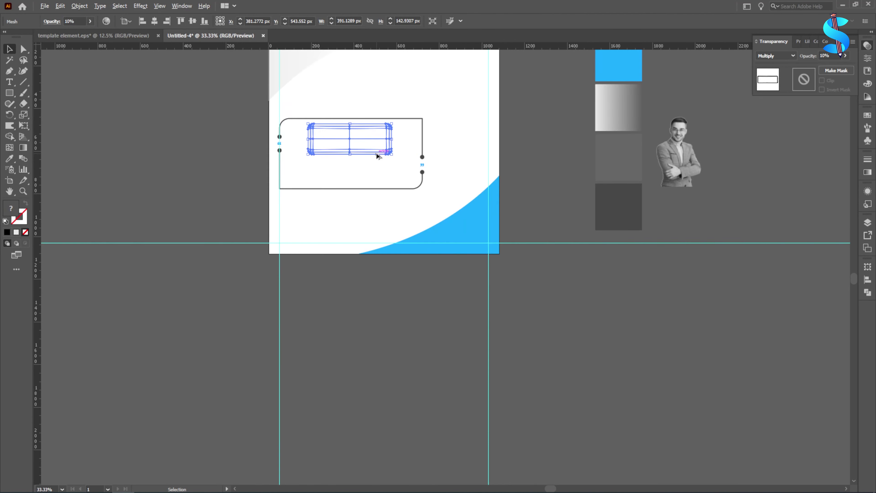
pyautogui.click(205, 137)
# Add the text "NAME HERE" inside the white rounded rectangle, near its upper edge
pyautogui.scroll(2, 334, 128)
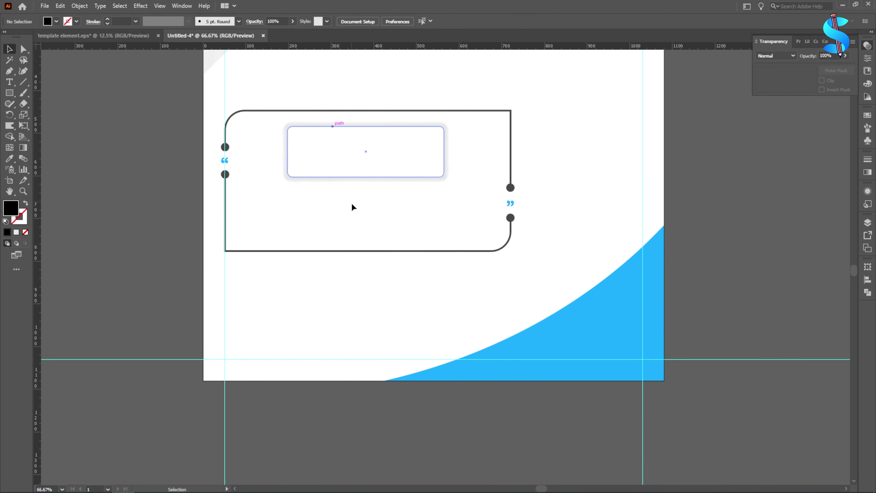
pyautogui.click(9, 82)
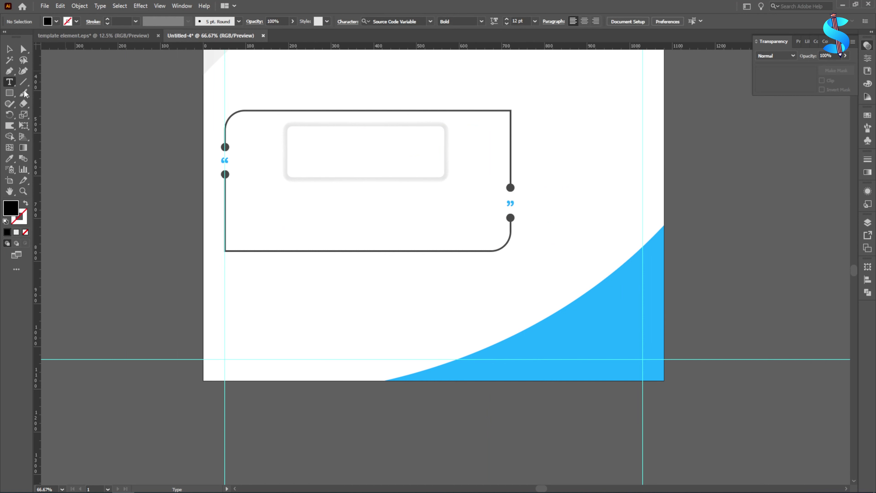
pyautogui.scroll(3, 321, 147)
pyautogui.click(299, 134)
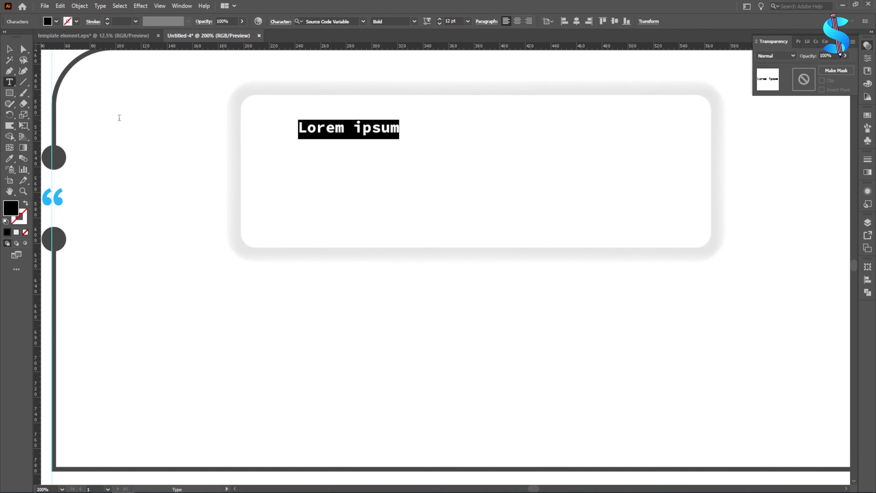
pyautogui.write('NAME HERE')
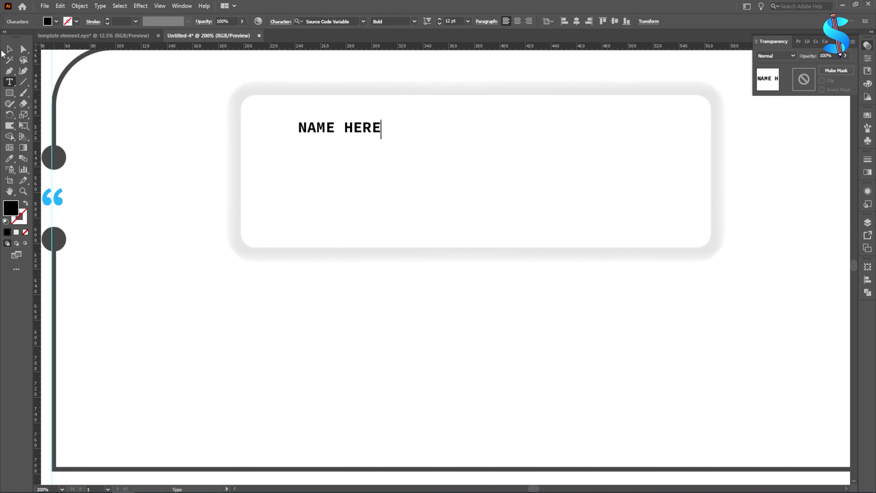
# Set the name text to Montserrat Bold, enlarge it to about 36 pt, and position it in the rectangle's upper half
pyautogui.click(9, 49)
pyautogui.click(324, 22)
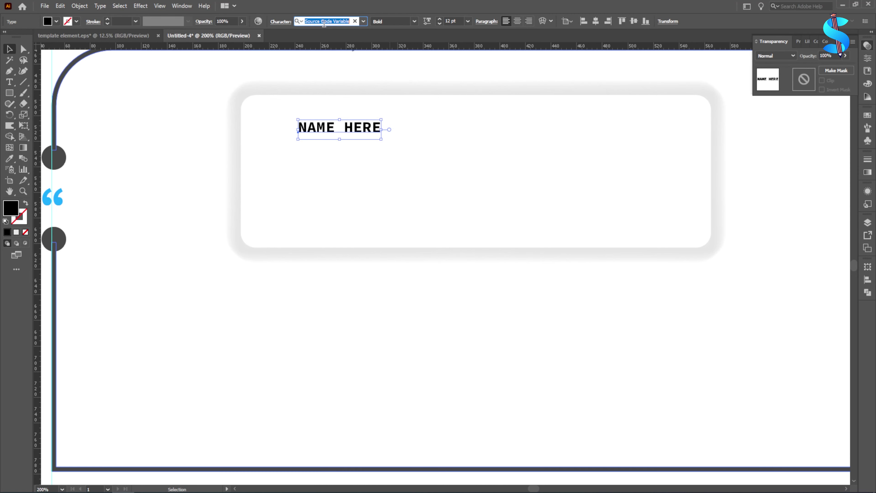
pyautogui.write('MONT')
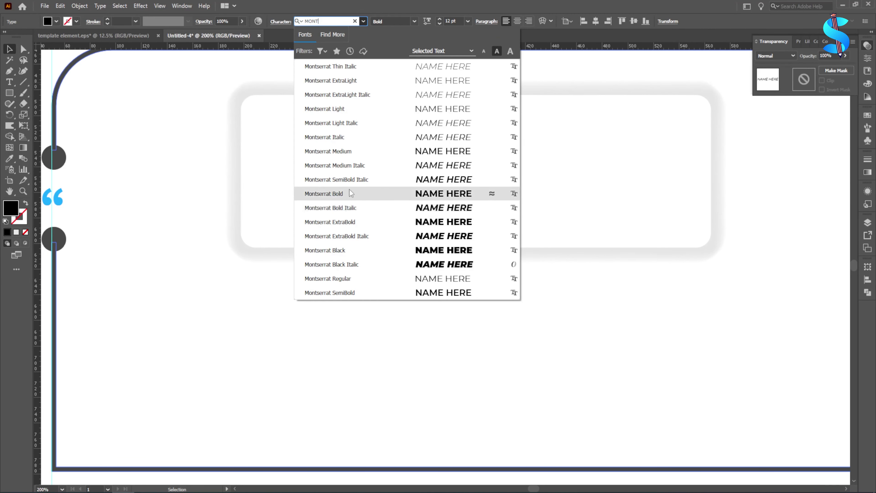
pyautogui.click(343, 195)
pyautogui.moveTo(399, 129); pyautogui.dragTo(562, 148)
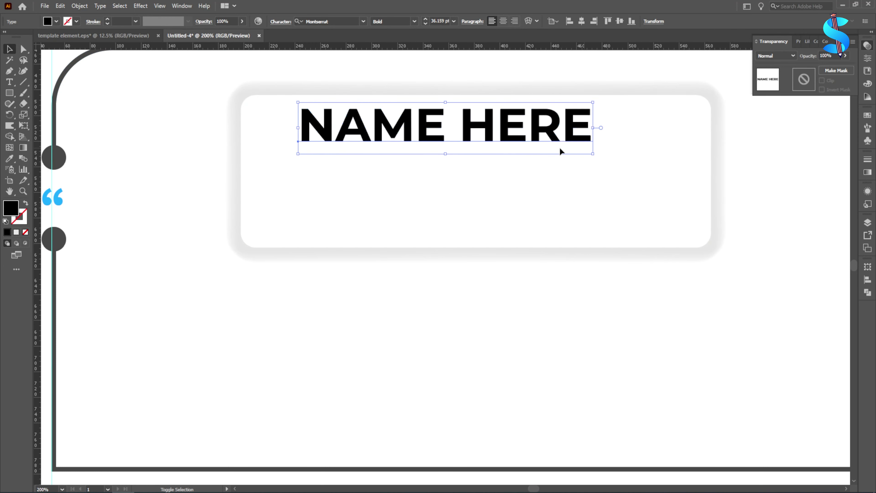
pyautogui.moveTo(507, 144); pyautogui.dragTo(526, 144)
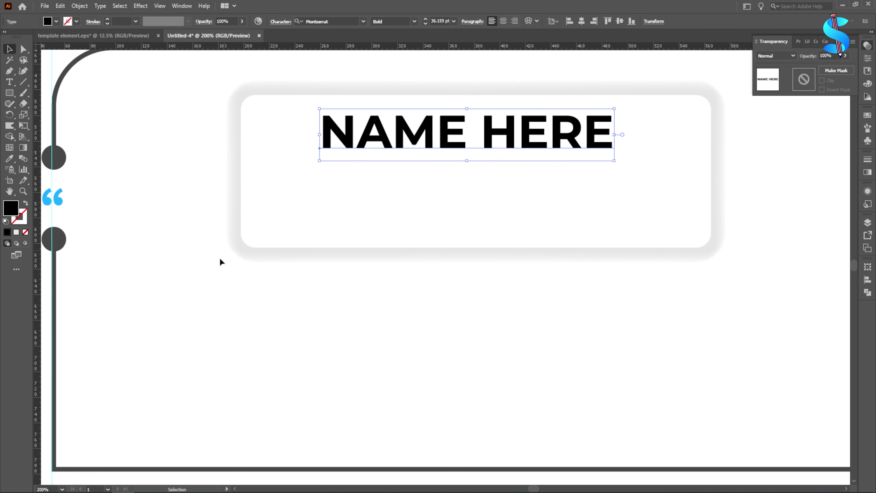
# Group the white rounded rectangle with its mesh shadow and deselect the group
pyautogui.press('a')
pyautogui.click(254, 235)
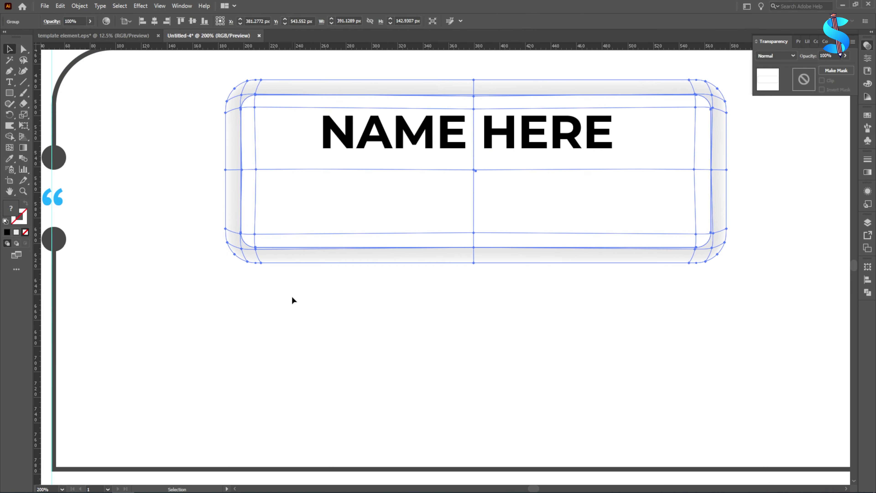
pyautogui.click(292, 300)
# Duplicate the name text directly below itself and replace the copy's wording with "TAGLINE GOES HERE"
pyautogui.keyDown('alt'); pyautogui.moveTo(434, 132); pyautogui.dragTo(436, 174); pyautogui.keyUp('alt')
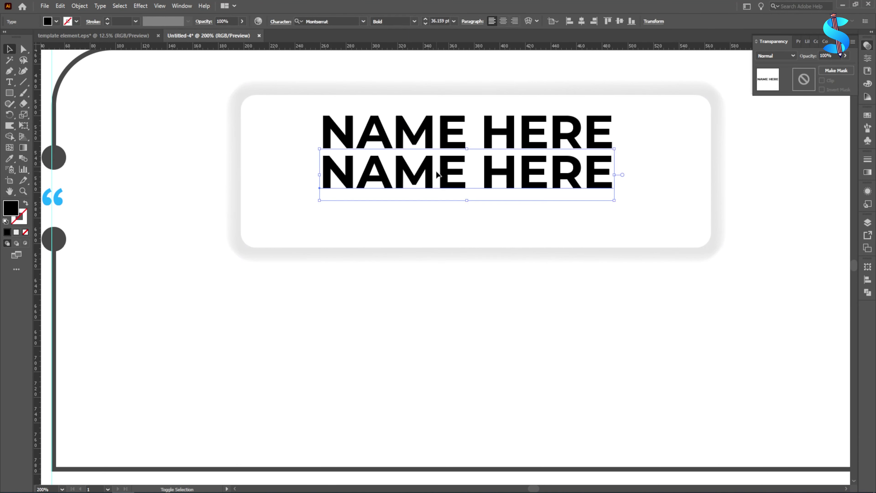
pyautogui.click(10, 83)
pyautogui.moveTo(624, 164); pyautogui.dragTo(219, 166)
pyautogui.write('TAG')
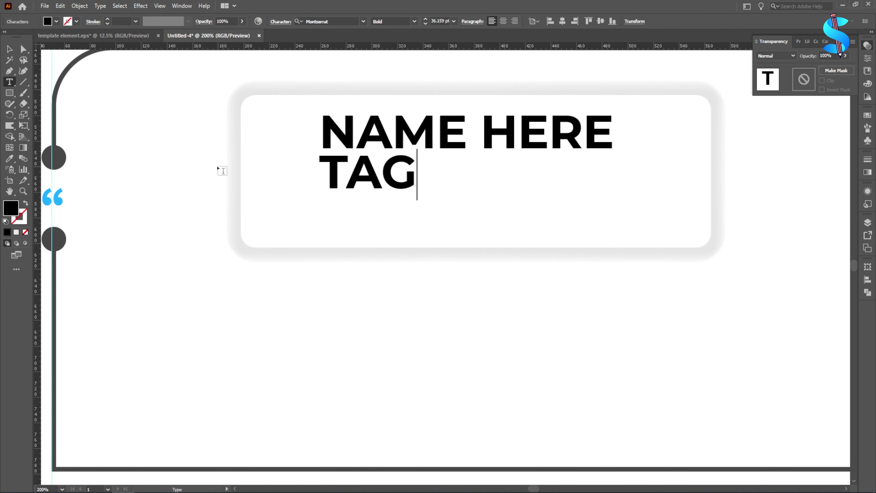
pyautogui.write('LINE GOES HERE')
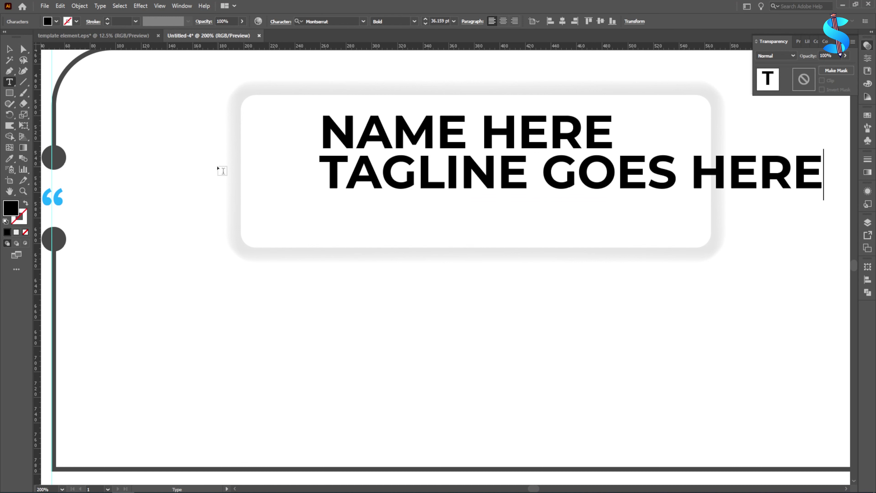
# Change the tagline to title case, scale it down to about 17.6 pt, and set its font style to Medium
pyautogui.click(9, 48)
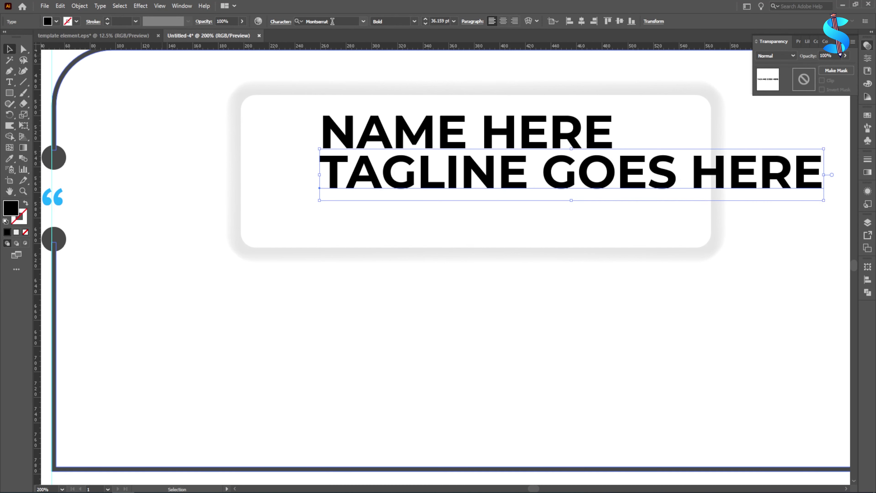
pyautogui.click(100, 6)
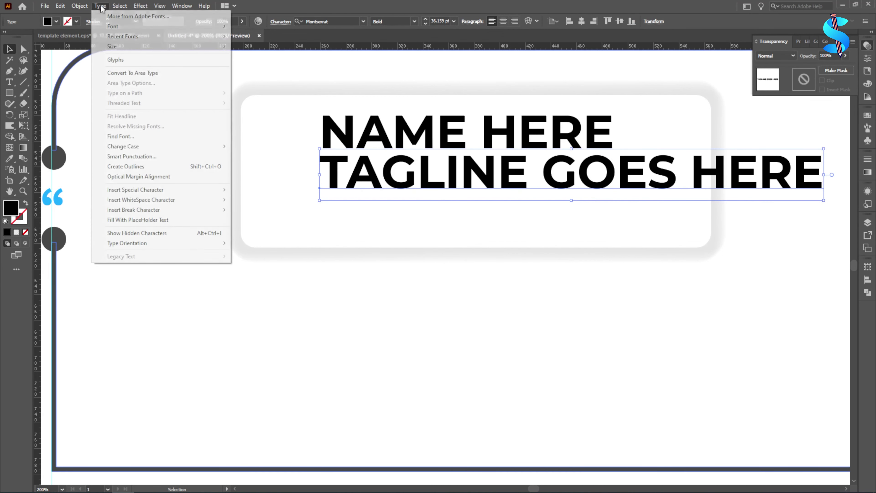
pyautogui.moveTo(122, 147)
pyautogui.click(251, 167)
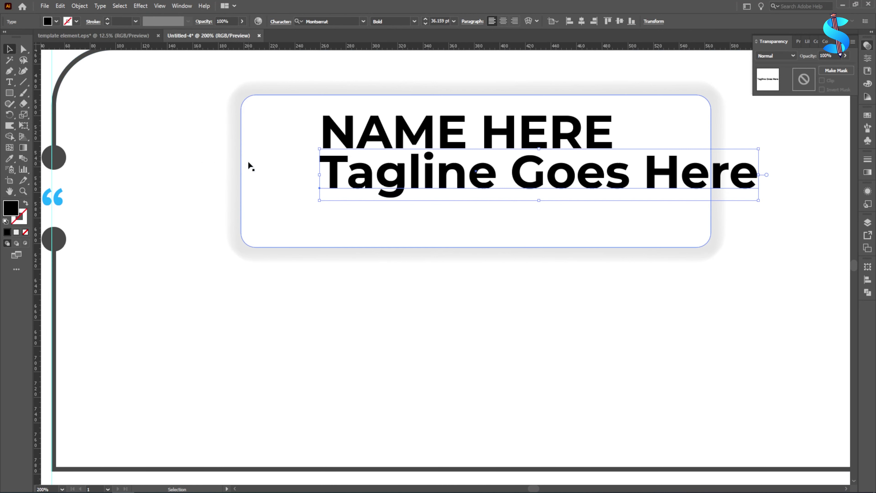
pyautogui.moveTo(757, 175); pyautogui.dragTo(532, 175)
pyautogui.click(414, 21)
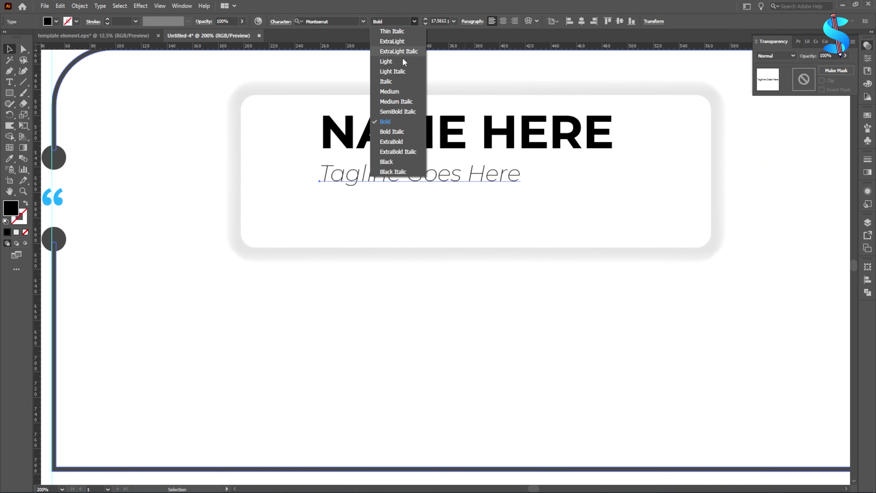
pyautogui.click(391, 91)
# Move the tagline closely under the name text and centre the two texts horizontally on each other
pyautogui.moveTo(385, 178); pyautogui.dragTo(428, 173)
pyautogui.keyDown('shift'); pyautogui.click(466, 131); pyautogui.keyUp('shift')
pyautogui.click(563, 22)
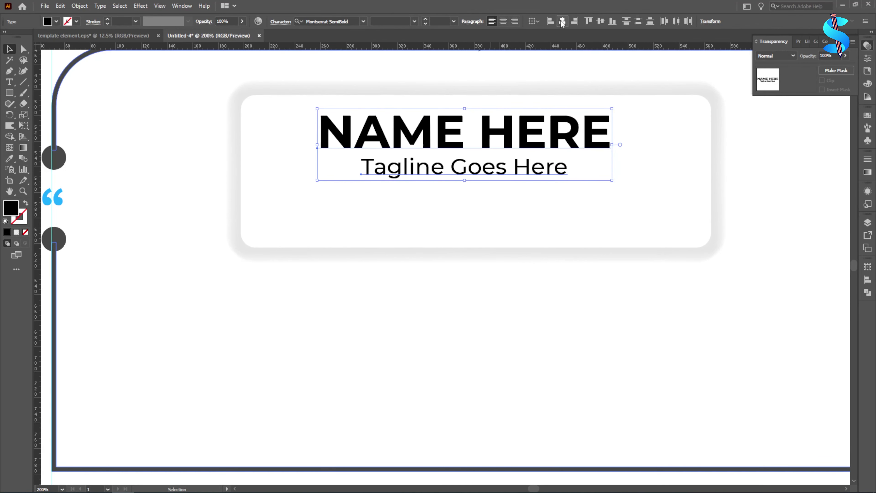
pyautogui.click(180, 145)
# Draw a five-pointed star about 25 × 24 px below the start of the tagline
pyautogui.click(9, 92)
pyautogui.click(39, 138)
pyautogui.scroll(3, 382, 195)
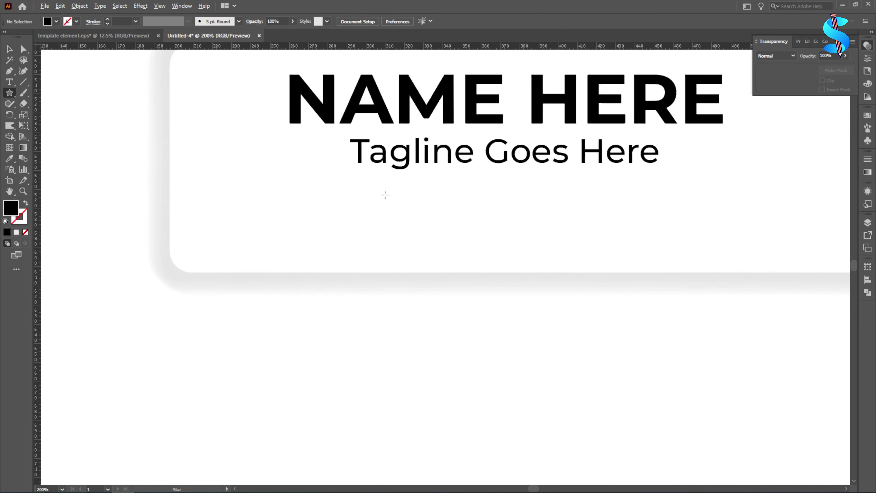
pyautogui.moveTo(357, 221); pyautogui.dragTo(391, 250)
pyautogui.click(9, 48)
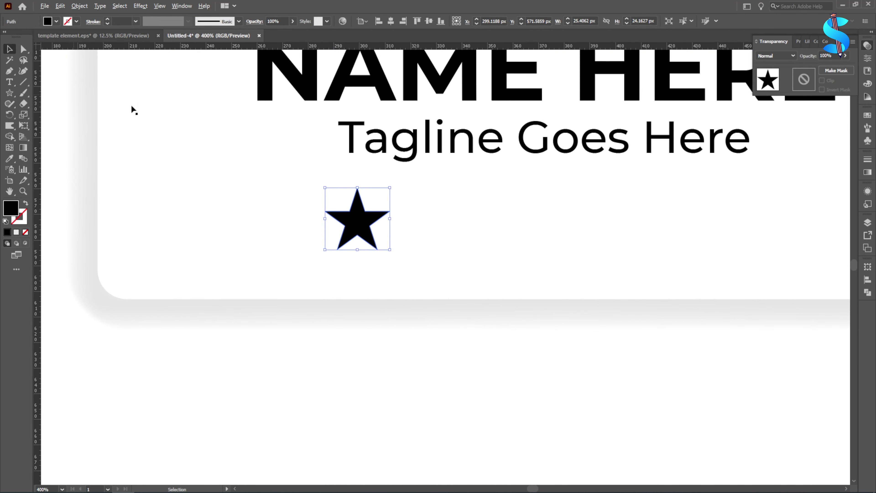
# Fill the star with the light blue sampled from the closing quotation mark
pyautogui.scroll(-3, 172, 114)
pyautogui.click(10, 158)
pyautogui.click(665, 245)
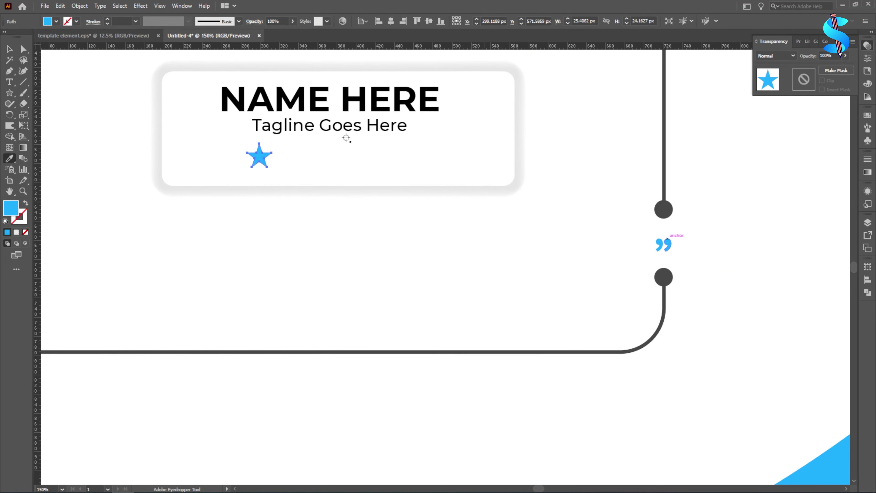
pyautogui.press('v')
# Copy the star to the right and repeat the copy to build an evenly spaced row of five stars
pyautogui.scroll(2, 271, 156)
pyautogui.moveTo(246, 152); pyautogui.dragTo(325, 149)
pyautogui.hotkey('ctrl', 'd')
pyautogui.hotkey('ctrl', 'd')
pyautogui.hotkey('ctrl', 'd')
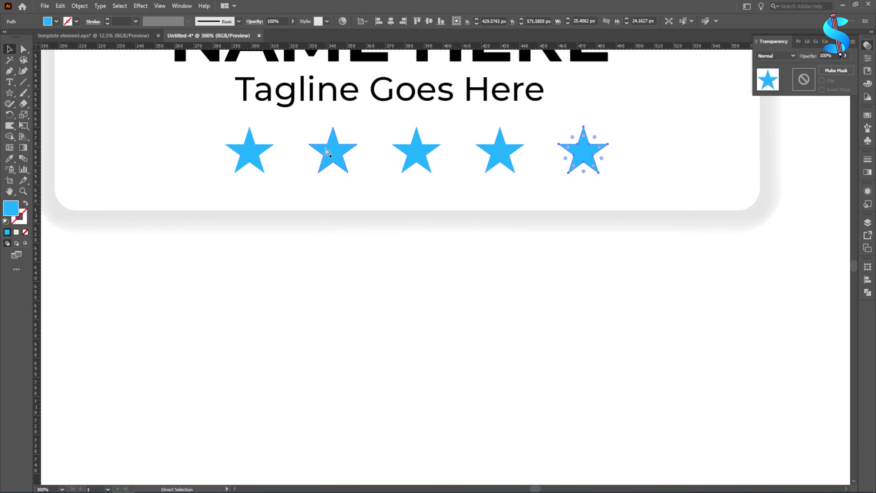
# Group the five stars and scale the row down proportionally to about 112 px wide
pyautogui.keyDown('shift'); pyautogui.click(507, 151); pyautogui.keyUp('shift')
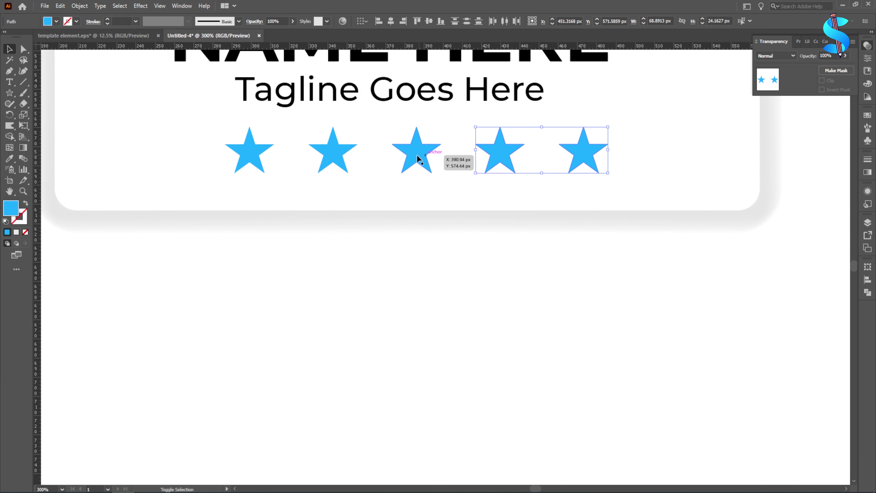
pyautogui.keyDown('shift'); pyautogui.click(417, 154); pyautogui.keyUp('shift')
pyautogui.keyDown('shift'); pyautogui.click(324, 155); pyautogui.keyUp('shift')
pyautogui.keyDown('shift'); pyautogui.click(254, 155); pyautogui.keyUp('shift')
pyautogui.hotkey('ctrl', 'g')
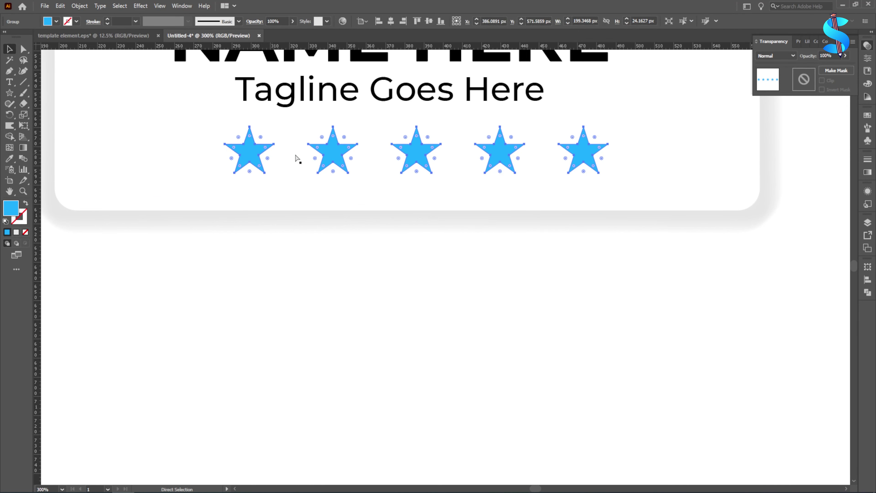
pyautogui.moveTo(609, 150); pyautogui.dragTo(525, 153)
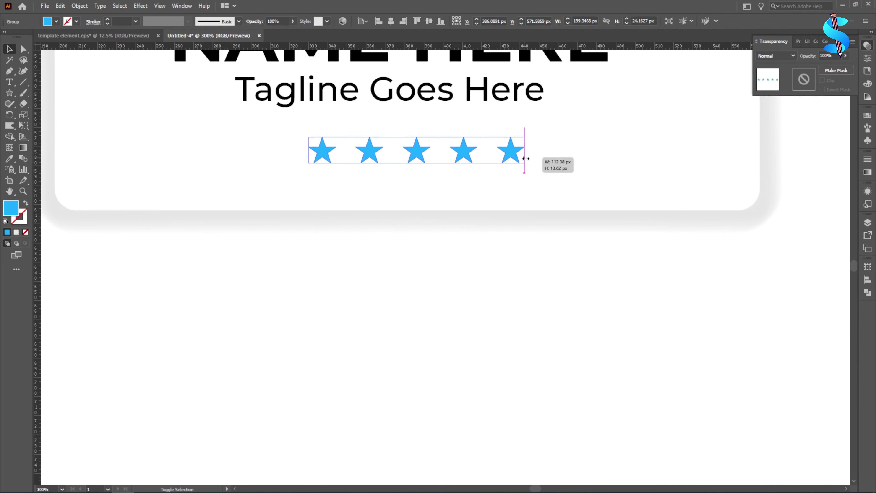
pyautogui.scroll(-1, 396, 160)
# Centre the star row, tagline and name text horizontally on one another and deselect them
pyautogui.scroll(2, 393, 161)
pyautogui.keyDown('shift'); pyautogui.click(391, 159); pyautogui.keyUp('shift')
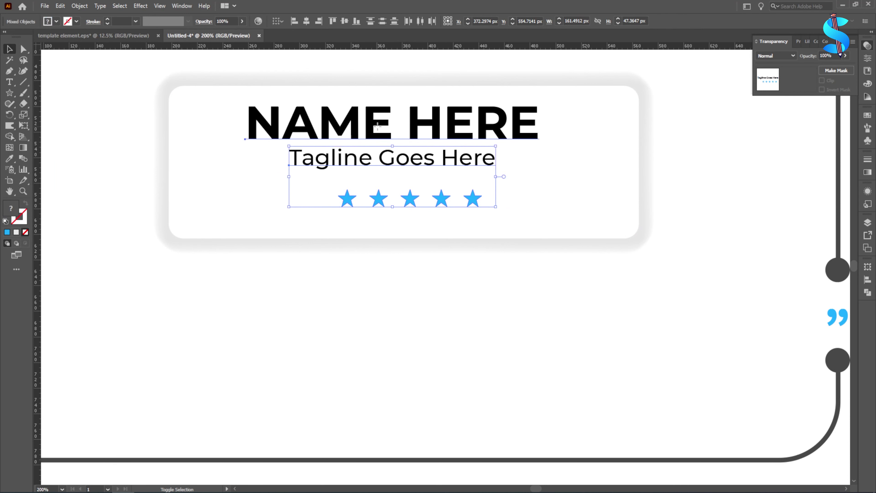
pyautogui.keyDown('shift'); pyautogui.click(362, 124); pyautogui.keyUp('shift')
pyautogui.click(306, 21)
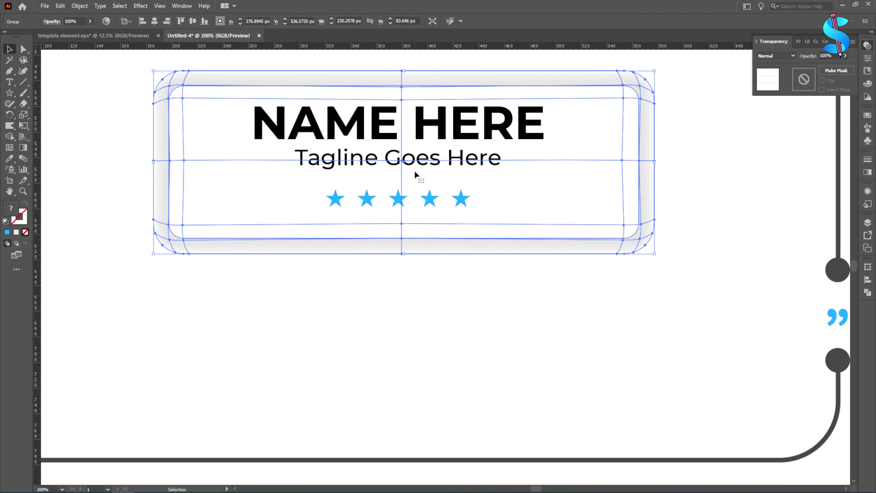
pyautogui.hotkey('ctrl', 'shift', 'a')
# Adjust the vertical spacing by moving the tagline slightly down and nudging the star row up beneath it
pyautogui.scroll(1, 395, 171)
pyautogui.moveTo(394, 168); pyautogui.dragTo(394, 172)
pyautogui.click(405, 213)
pyautogui.press('Up')
pyautogui.press('Up')
pyautogui.press('Up')
pyautogui.press('Up')
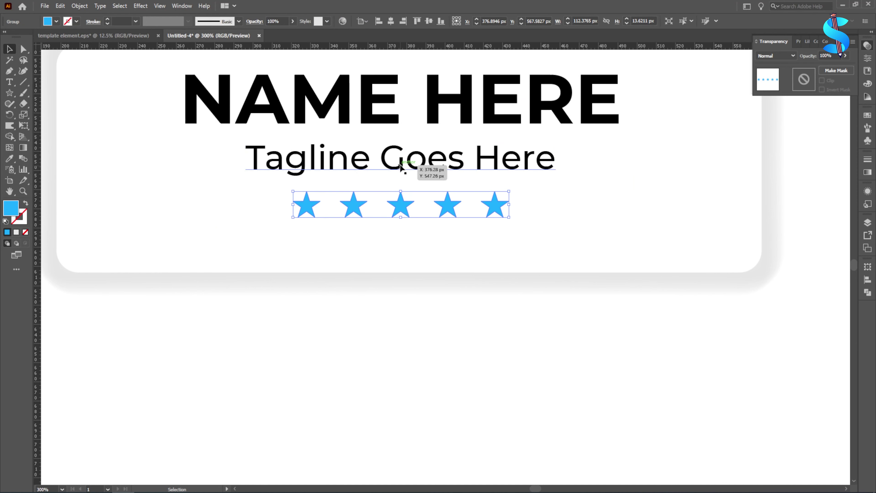
pyautogui.click(400, 164)
pyautogui.click(527, 220)
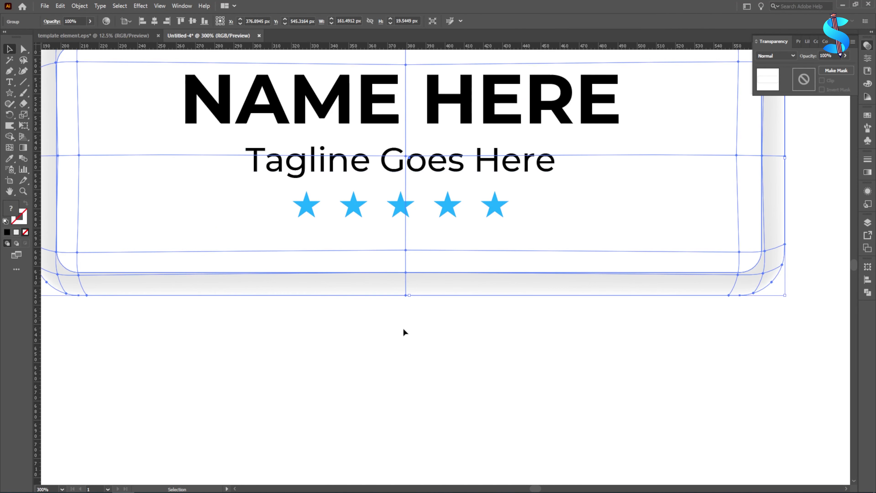
pyautogui.click(403, 339)
pyautogui.click(323, 268)
pyautogui.click(346, 317)
pyautogui.scroll(-3, 386, 135)
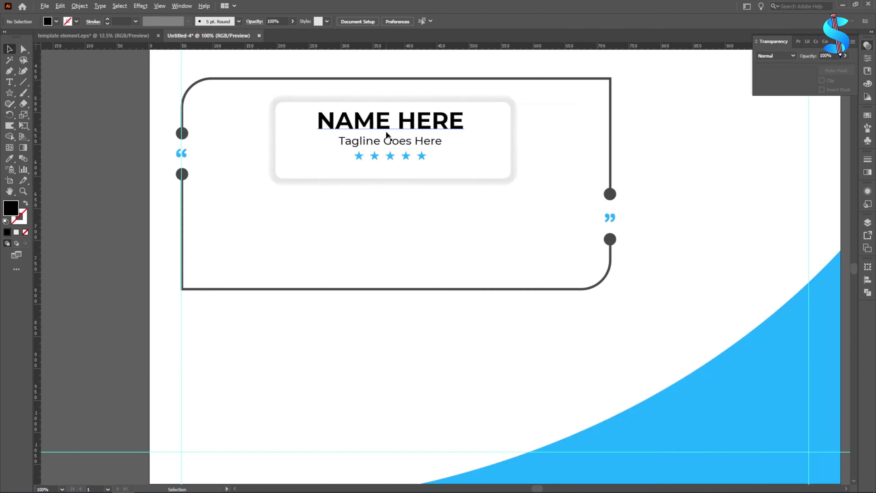
# Group the name, tagline and star row, and enlarge the group to about 269 × 93 px within the white rectangle
pyautogui.scroll(2, 386, 134)
pyautogui.click(391, 122)
pyautogui.keyDown('shift'); pyautogui.click(391, 157); pyautogui.keyUp('shift')
pyautogui.keyDown('shift'); pyautogui.click(390, 191); pyautogui.keyUp('shift')
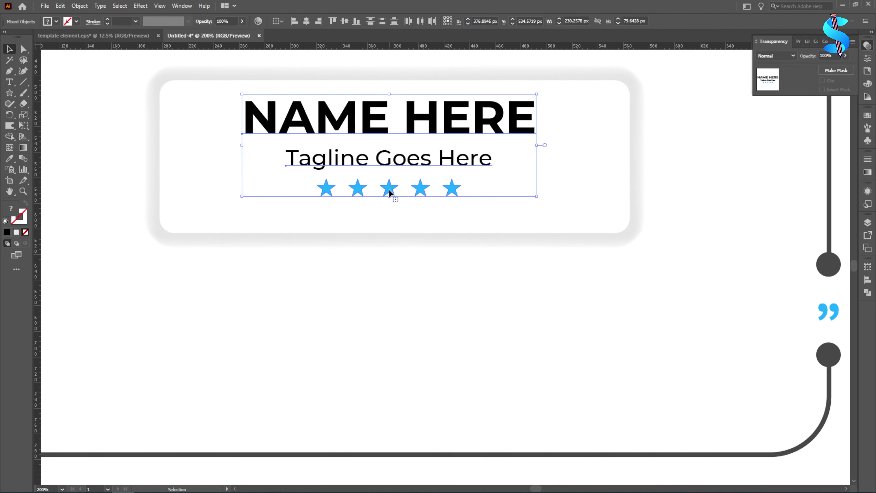
pyautogui.hotkey('ctrl', 'g')
pyautogui.moveTo(389, 196); pyautogui.dragTo(389, 215)
pyautogui.click(445, 310)
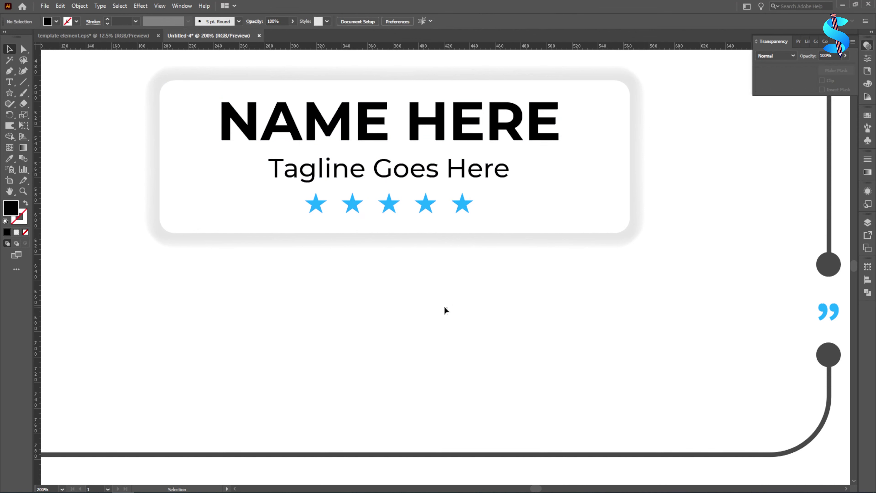
# Centre the text-and-stars group and the shadowed rectangle on each other horizontally and vertically, and reselect the text-and-stars group
pyautogui.moveTo(445, 310); pyautogui.dragTo(332, 83)
pyautogui.click(155, 20)
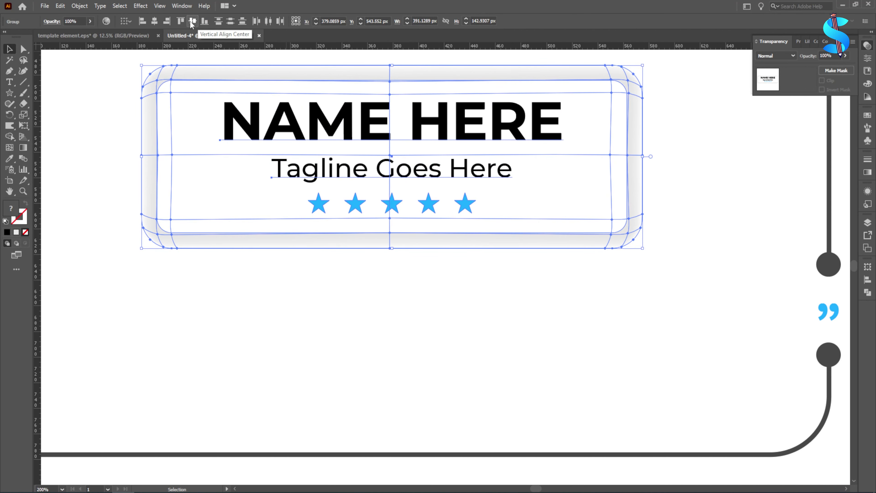
pyautogui.click(192, 21)
pyautogui.click(343, 290)
pyautogui.click(363, 132)
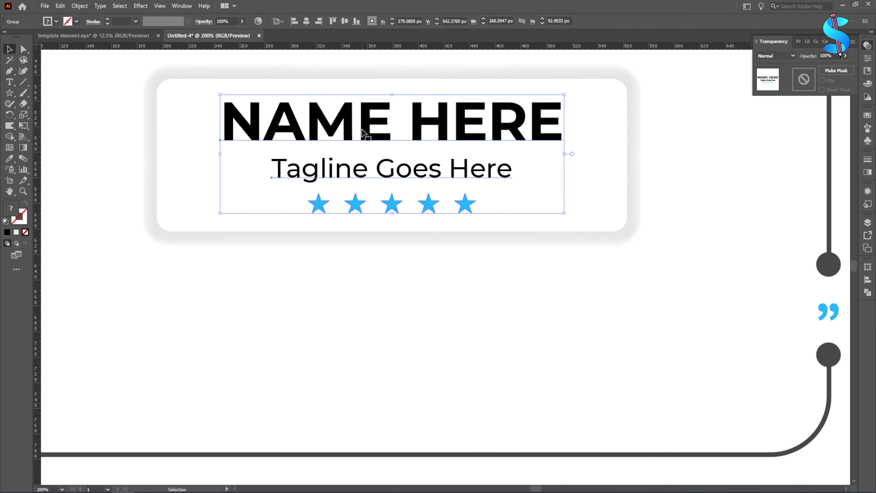
# Recolour the word "NAME" in the card heading with the blue sampled from the palette square beside the artboard
pyautogui.click(439, 300)
pyautogui.click(8, 78)
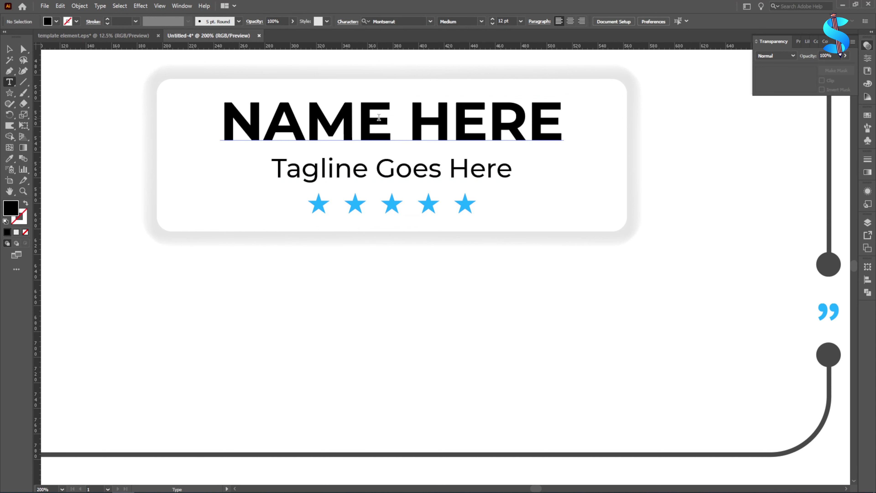
pyautogui.doubleClick(378, 118)
pyautogui.click(8, 158)
pyautogui.scroll(-5, 354, 164)
pyautogui.click(636, 90)
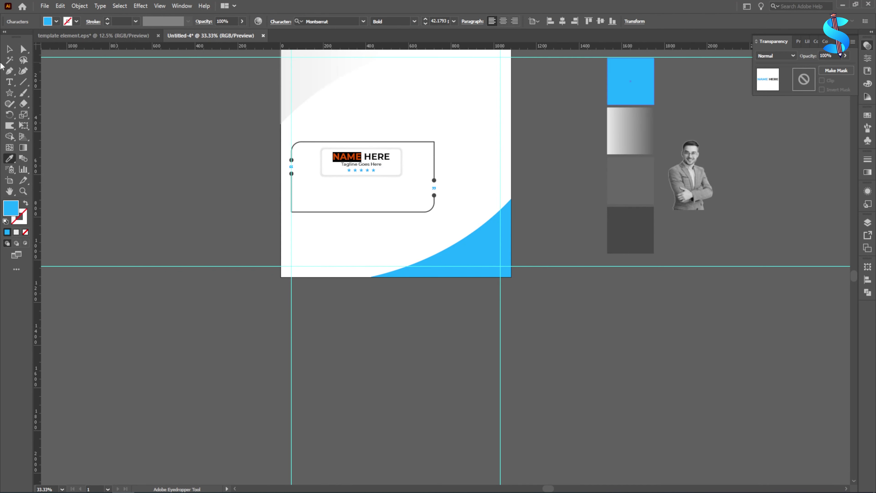
# Recolour the word "HERE" in the card heading with the dark grey sampled from a circle on the quote outline
pyautogui.click(9, 82)
pyautogui.hotkey('ctrl', '+')
pyautogui.hotkey('ctrl', '+')
pyautogui.hotkey('ctrl', '+')
pyautogui.doubleClick(361, 143)
pyautogui.press('i')
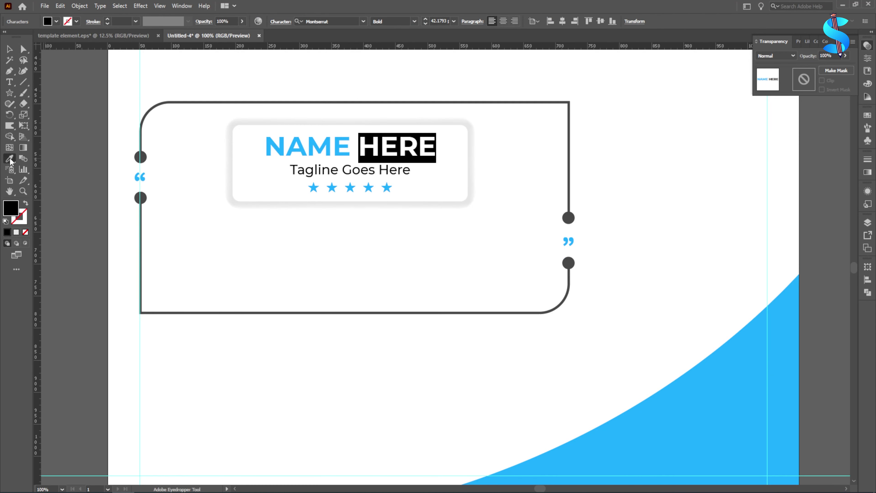
pyautogui.hotkey('ctrl', '-')
pyautogui.hotkey('ctrl', '-')
pyautogui.hotkey('ctrl', '-')
pyautogui.hotkey('ctrl', '+')
pyautogui.hotkey('ctrl', '+')
pyautogui.hotkey('ctrl', '+')
pyautogui.hotkey('ctrl', '+')
pyautogui.click(363, 237)
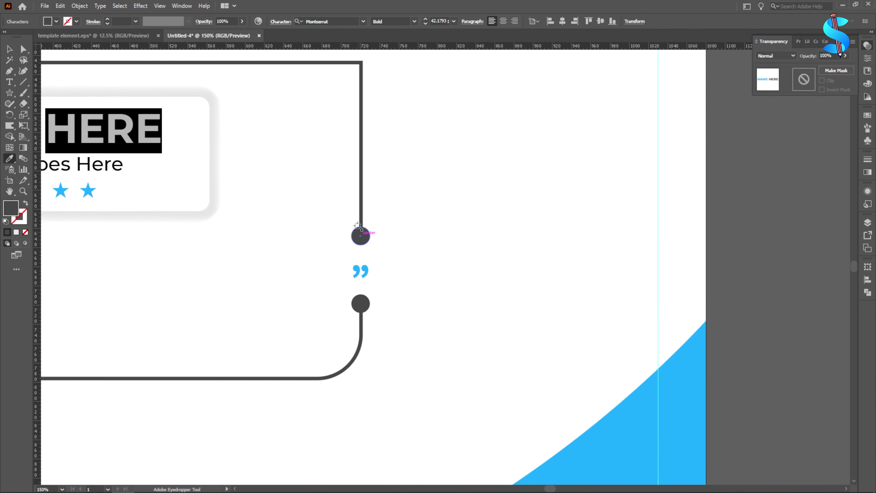
# Recolour the "Tagline Goes Here" text with the dark grey of the word "HERE" and deselect it
pyautogui.hotkey('ctrl', '-')
pyautogui.hotkey('ctrl', '-')
pyautogui.hotkey('ctrl', '-')
pyautogui.hotkey('ctrl', '-')
pyautogui.press('t')
pyautogui.hotkey('ctrl', '+')
pyautogui.hotkey('ctrl', '+')
pyautogui.hotkey('ctrl', '+')
pyautogui.hotkey('ctrl', '+')
pyautogui.hotkey('ctrl', '+')
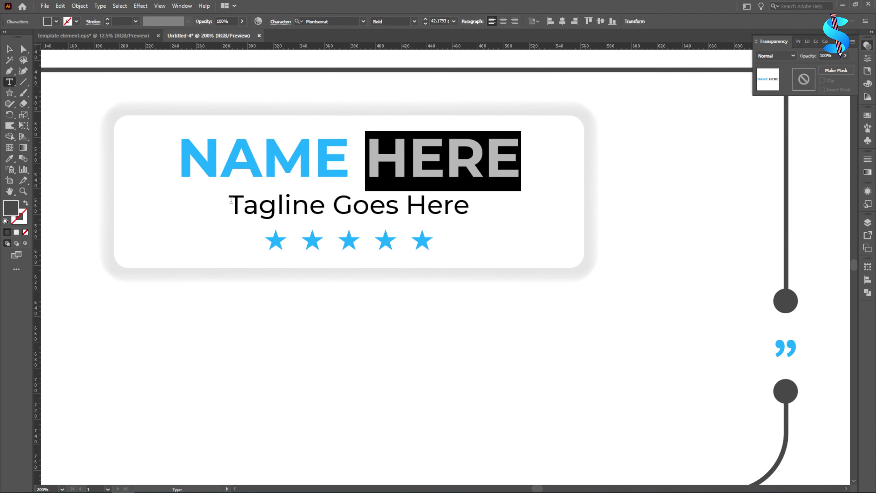
pyautogui.moveTo(230, 200); pyautogui.dragTo(523, 204)
pyautogui.click(375, 149)
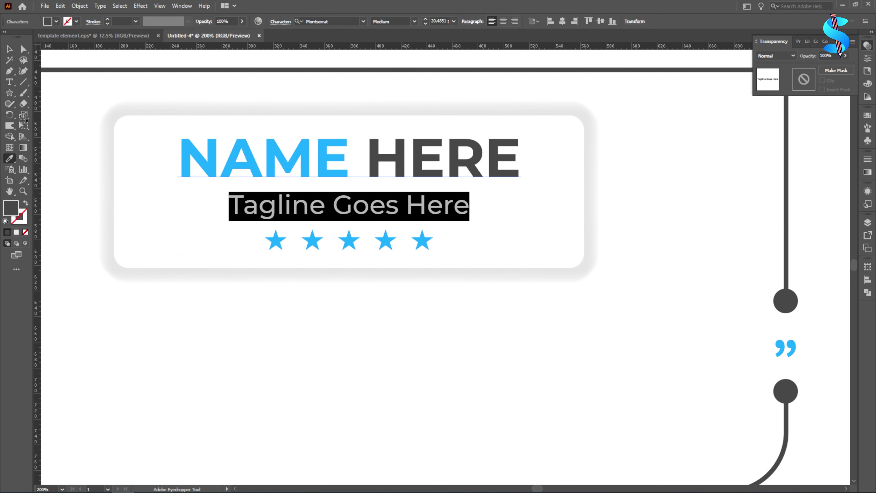
pyautogui.click(9, 48)
pyautogui.scroll(-3, 419, 175)
pyautogui.scroll(1, 260, 176)
pyautogui.click(137, 152)
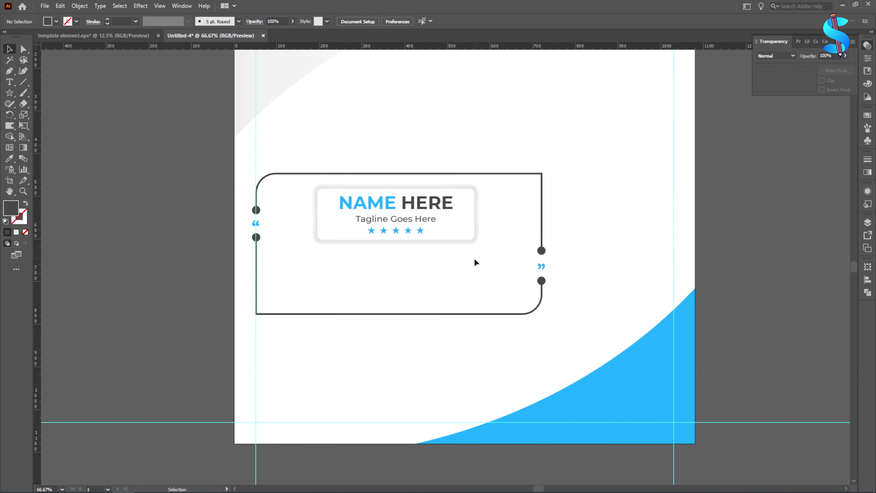
# Draw an area text box about 540 px wide with placeholder text below the shadowed card, inside the quote outline
pyautogui.click(370, 209)
pyautogui.click(162, 190)
pyautogui.scroll(-2, 162, 190)
pyautogui.click(8, 82)
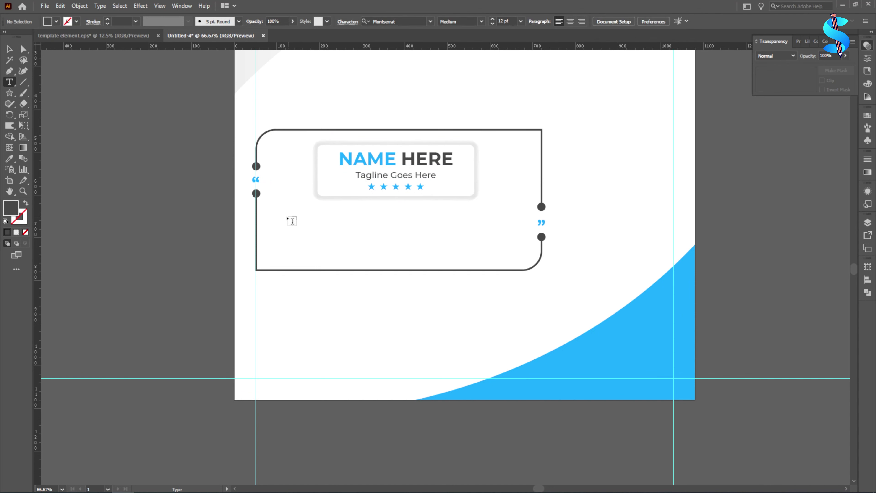
pyautogui.moveTo(286, 214); pyautogui.dragTo(517, 259)
pyautogui.click(11, 50)
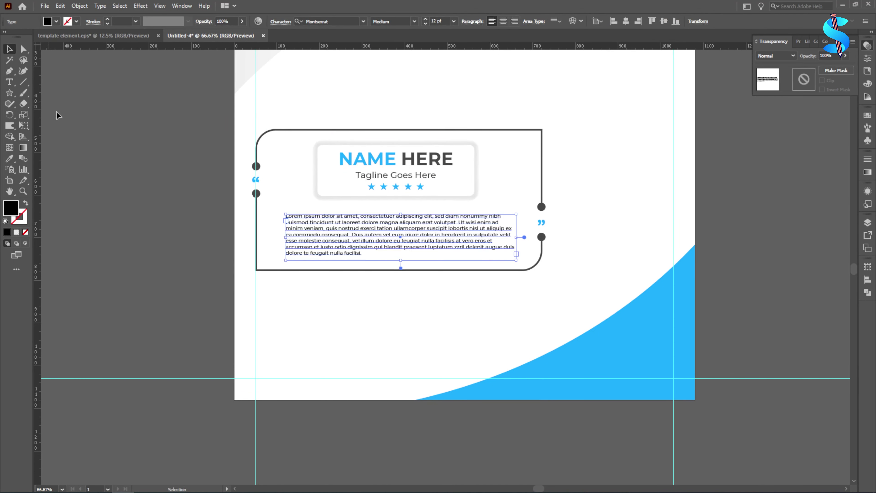
# Shorten the placeholder paragraph by deleting everything after the word "ullamcorper"
pyautogui.click(106, 159)
pyautogui.click(395, 243)
pyautogui.scroll(2, 382, 231)
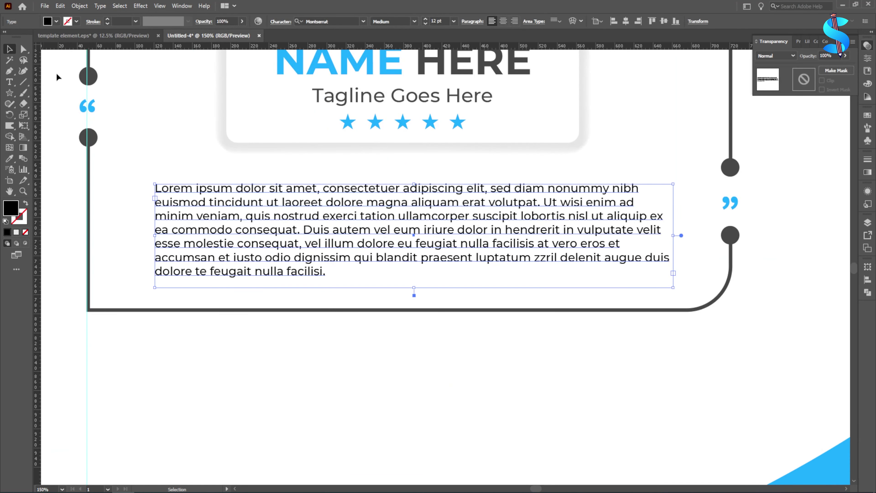
pyautogui.click(466, 22)
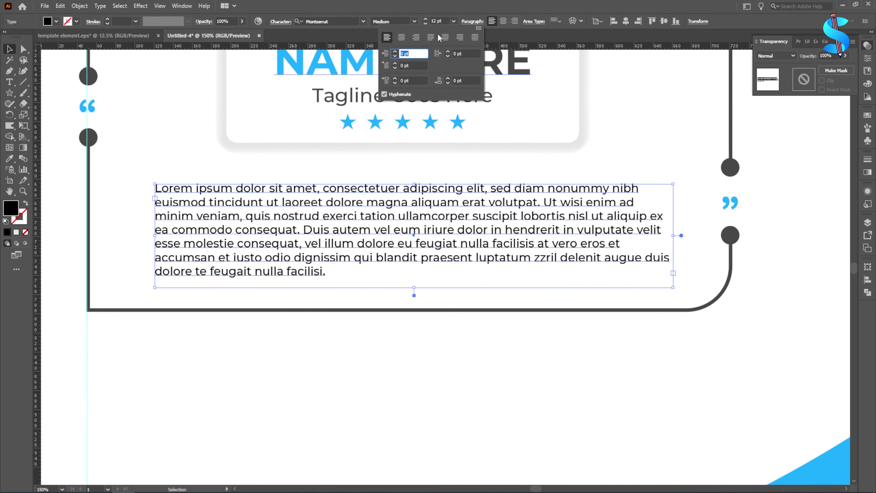
pyautogui.doubleClick(9, 82)
pyautogui.click(501, 377)
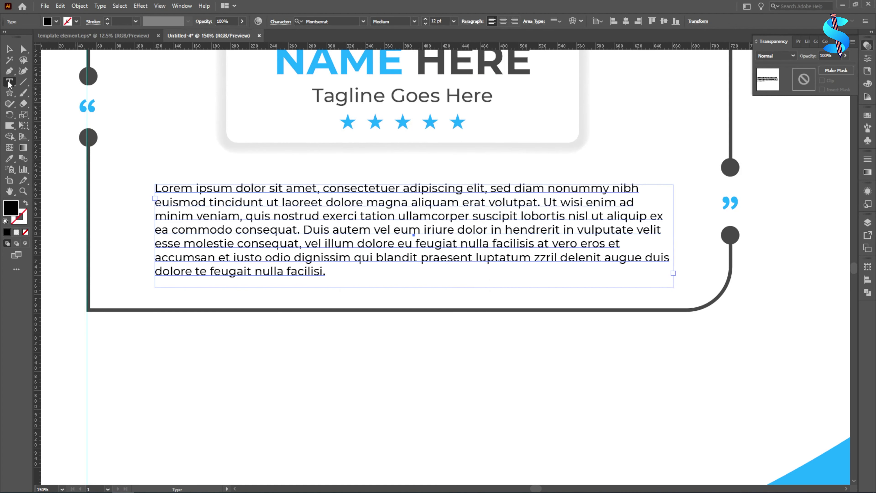
pyautogui.moveTo(491, 229); pyautogui.dragTo(543, 330)
pyautogui.press('BackSpace')
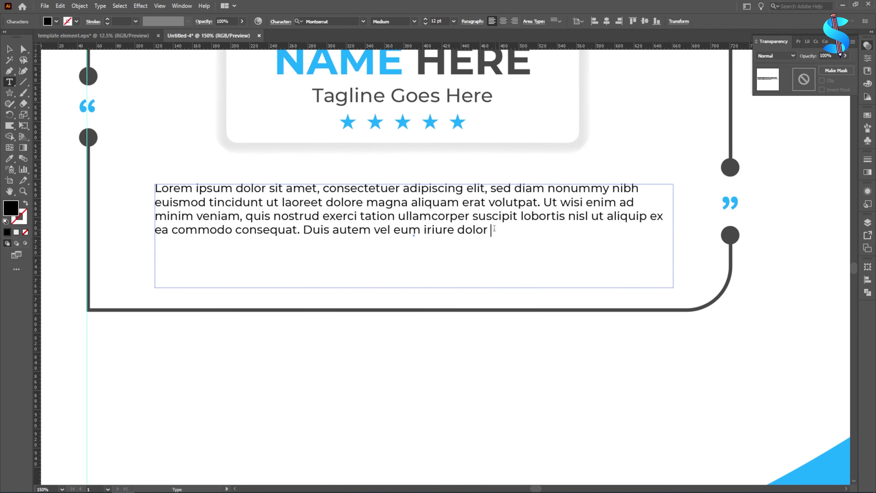
pyautogui.moveTo(472, 214); pyautogui.dragTo(522, 280)
pyautogui.press('BackSpace')
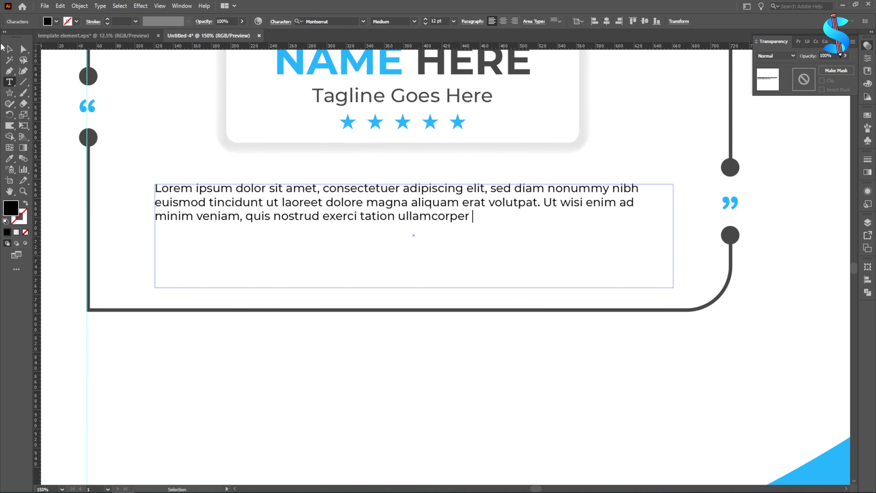
pyautogui.press('Escape')
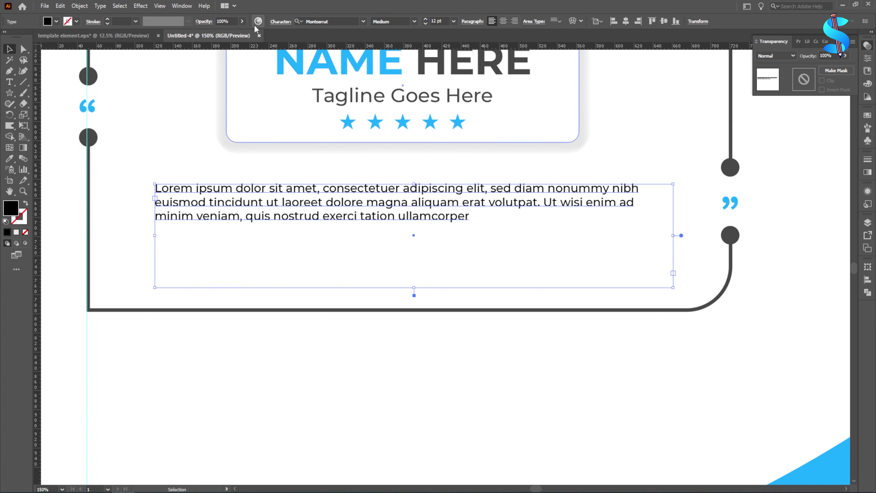
# Set the placeholder paragraph's leading to 20 pt and its font size to 21 pt
pyautogui.click(281, 22)
pyautogui.click(255, 61)
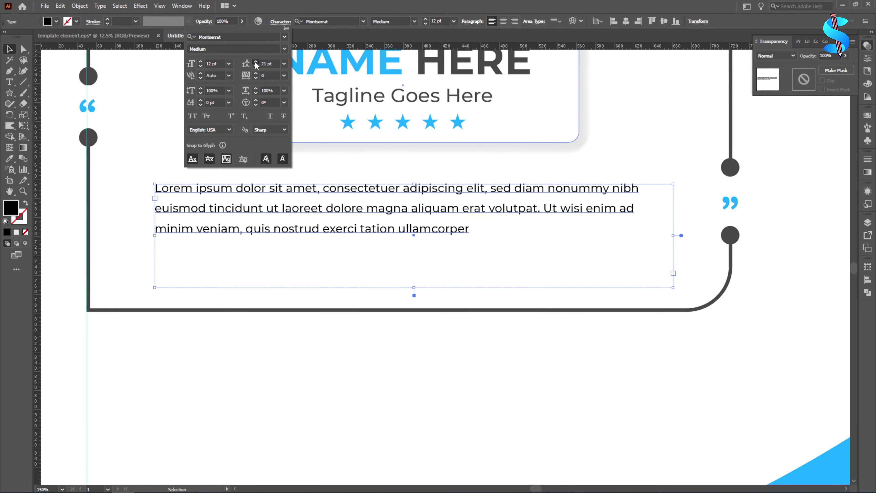
pyautogui.click(256, 66)
pyautogui.click(256, 66)
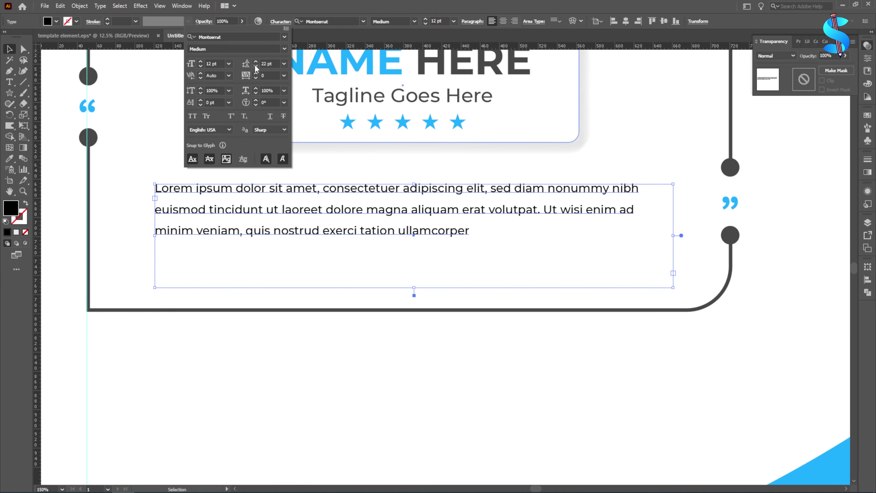
pyautogui.click(255, 66)
pyautogui.click(255, 67)
pyautogui.click(425, 19)
pyautogui.click(425, 19)
pyautogui.click(426, 19)
pyautogui.click(425, 19)
pyautogui.click(425, 20)
pyautogui.click(425, 19)
pyautogui.click(425, 20)
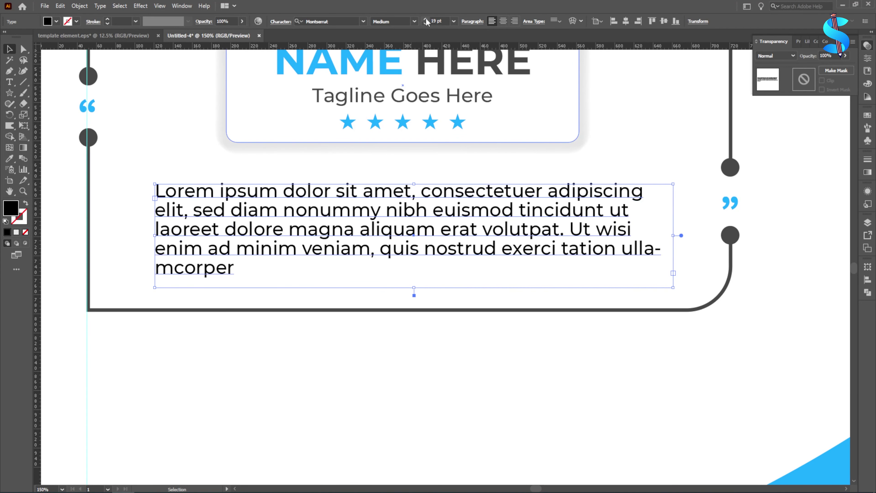
pyautogui.click(426, 20)
pyautogui.click(426, 20)
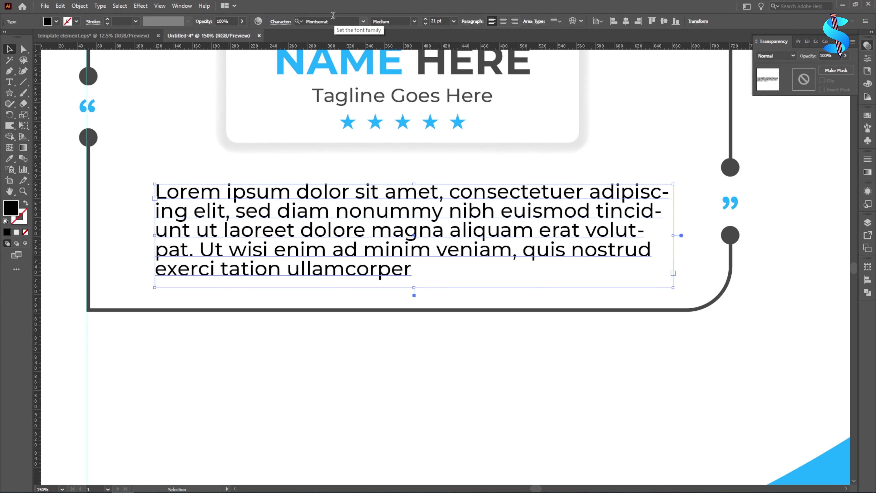
# Try the Black weight on the placeholder paragraph and settle on the Montserrat Regular font
pyautogui.click(415, 21)
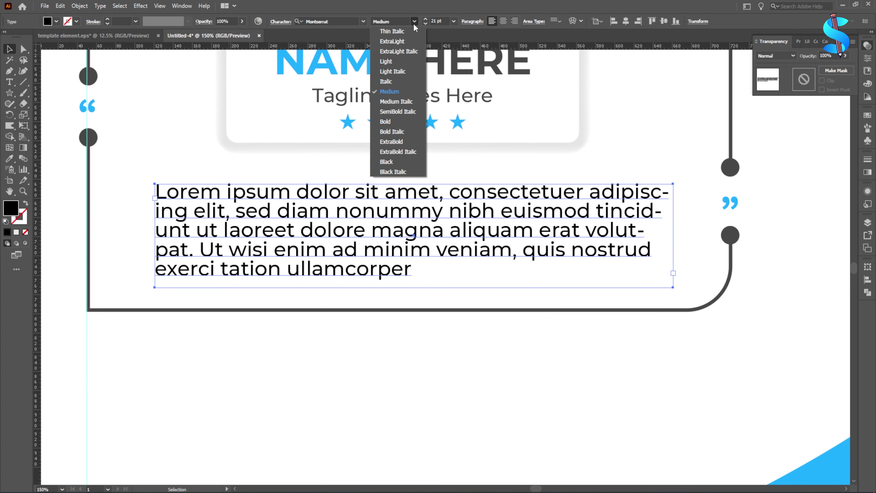
pyautogui.click(388, 161)
pyautogui.click(328, 21)
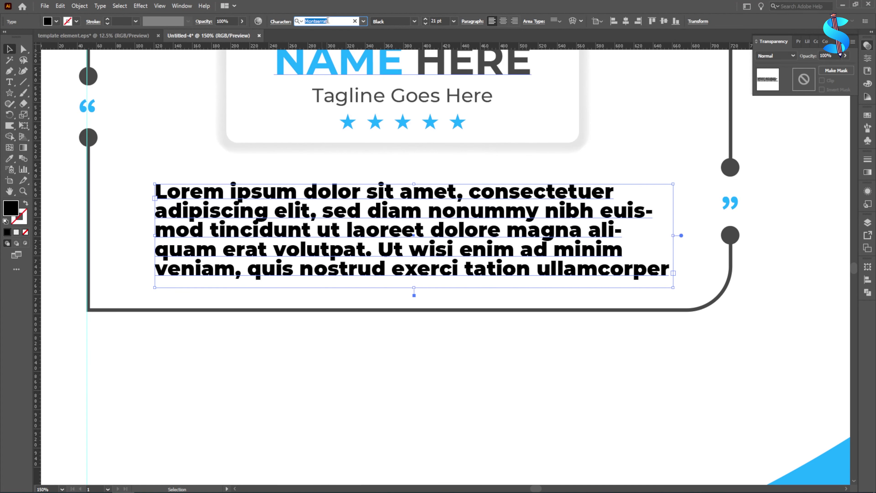
pyautogui.write('MONT')
pyautogui.scroll(-1, 331, 65)
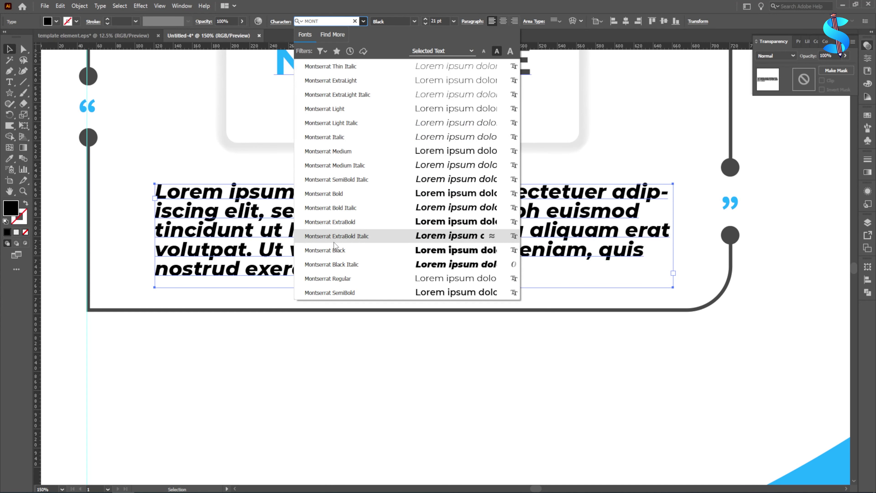
pyautogui.click(327, 278)
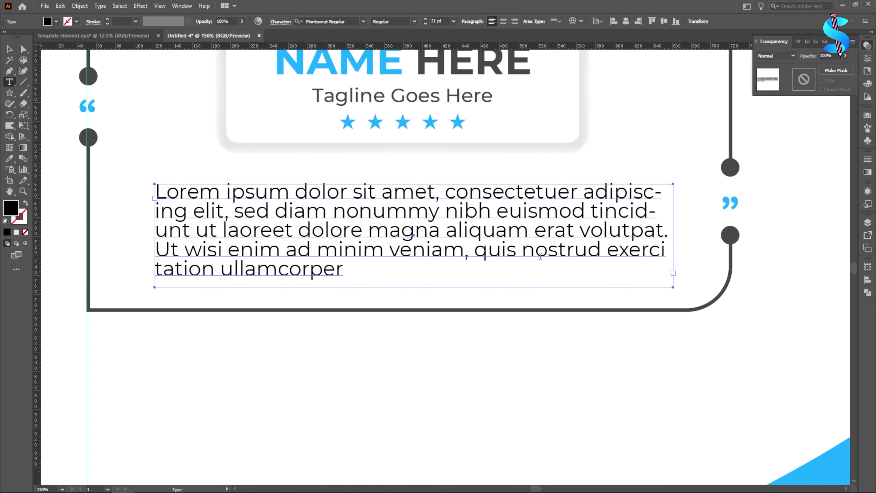
# Delete the paragraph text after the word "aliquam" and reselect the text box as an object
pyautogui.moveTo(534, 226); pyautogui.dragTo(591, 338)
pyautogui.press('BackSpace')
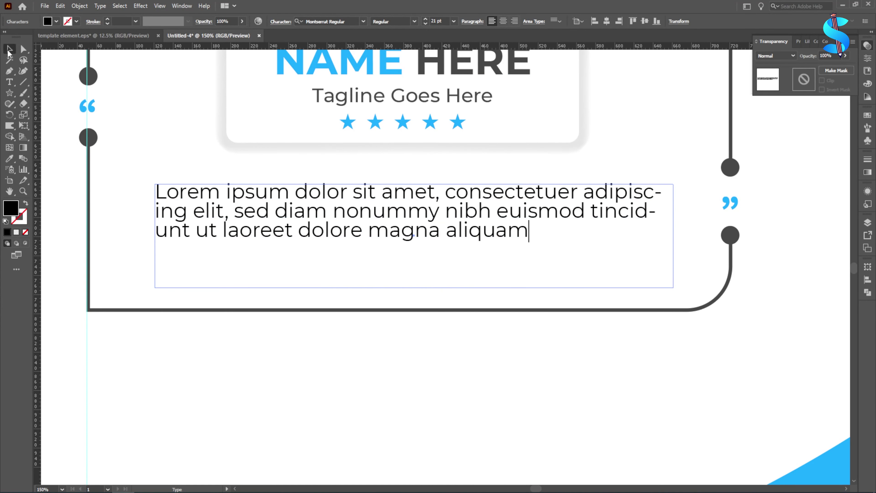
pyautogui.click(9, 50)
# Increase the placeholder paragraph's leading to 30 pt
pyautogui.click(279, 22)
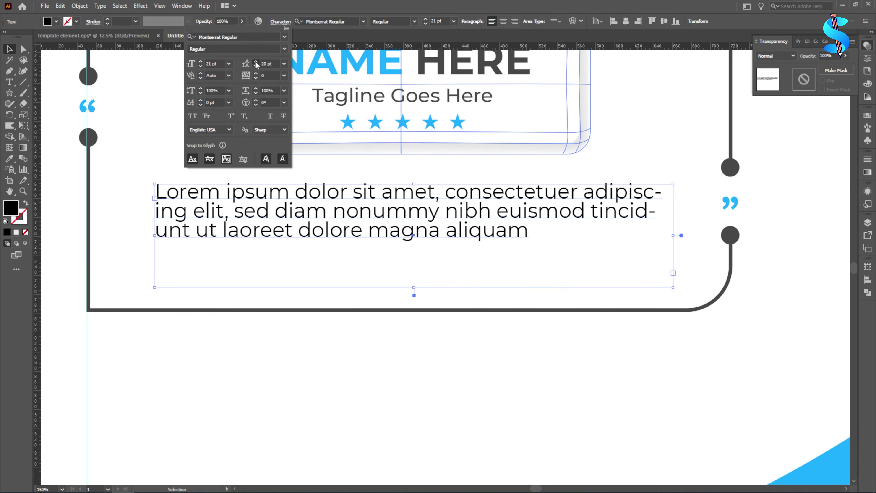
pyautogui.click(256, 62)
pyautogui.click(255, 62)
pyautogui.click(255, 62)
pyautogui.click(255, 62)
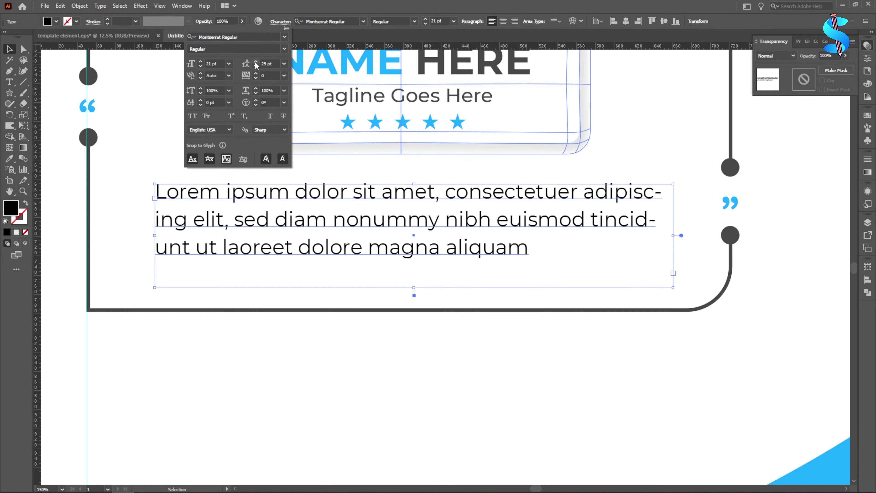
pyautogui.click(256, 62)
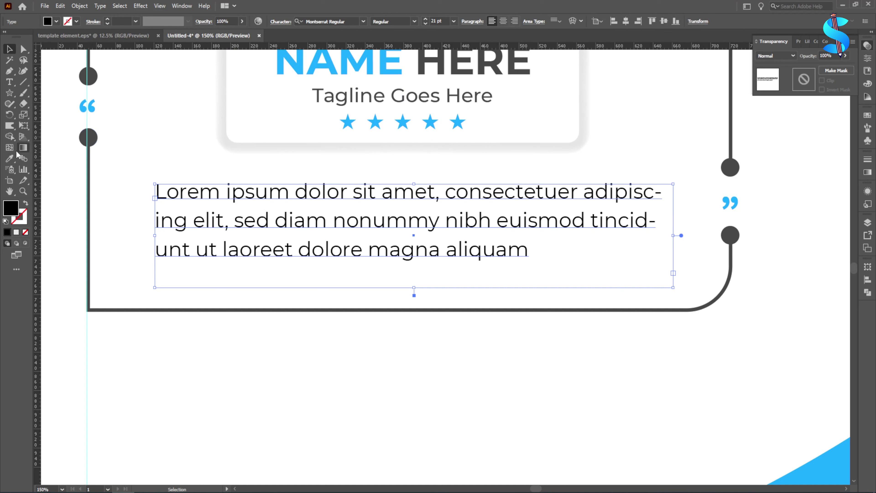
# Recolour the paragraph with the dark grey sampled from the quote outline's circle and centre-align its lines
pyautogui.click(9, 158)
pyautogui.click(89, 137)
pyautogui.click(9, 51)
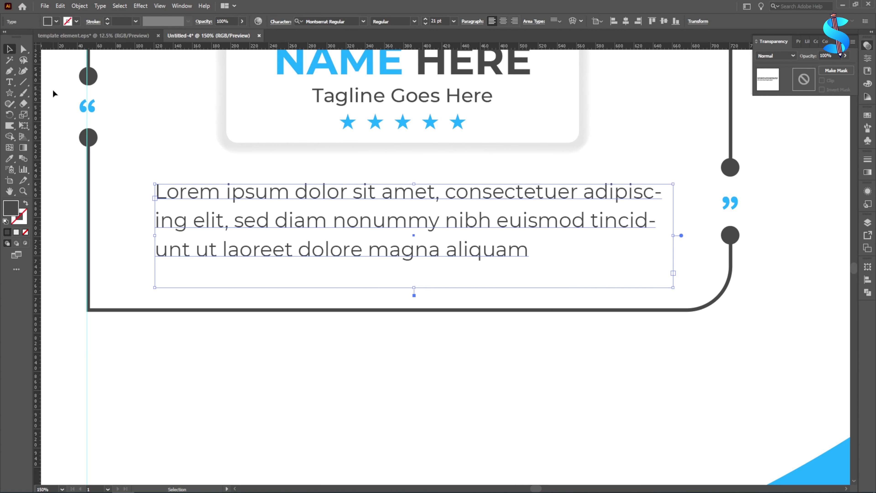
pyautogui.click(504, 21)
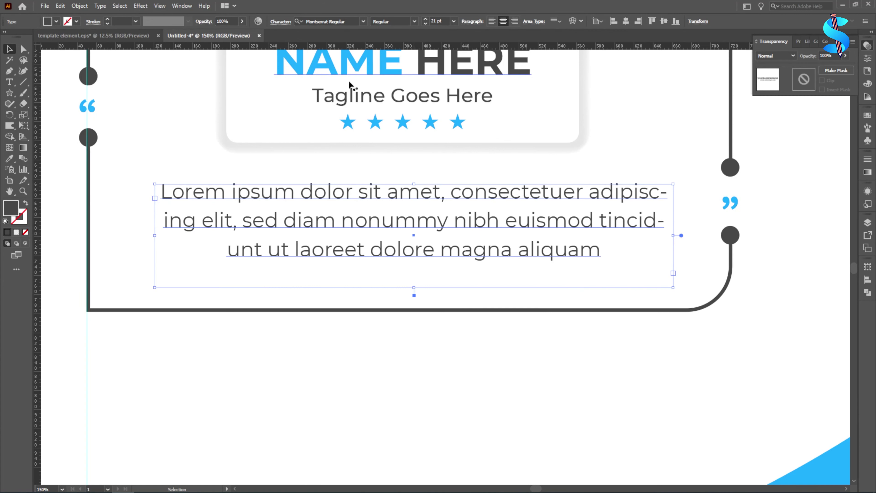
# Delete the last word "aliquam" so the paragraph ends at "magna", and deselect the text
pyautogui.click(9, 82)
pyautogui.moveTo(512, 249); pyautogui.dragTo(684, 252)
pyautogui.press('BackSpace')
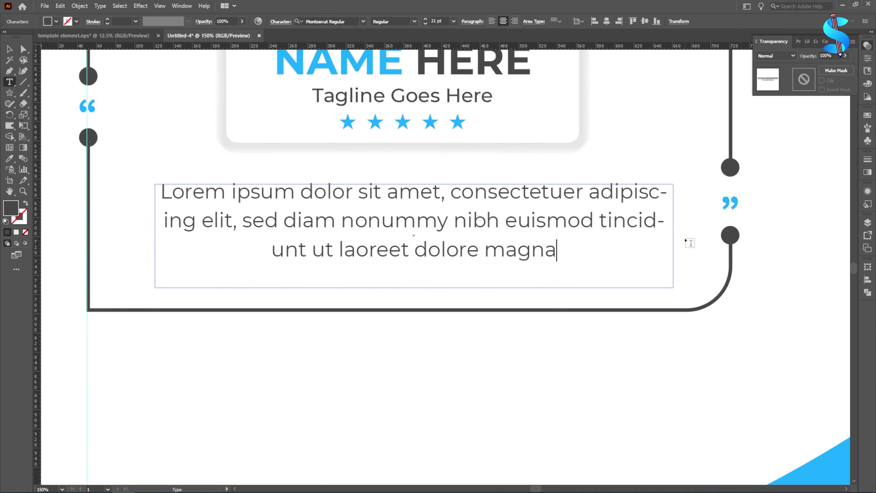
pyautogui.click(9, 60)
# Duplicate the outline's blue closing quote mark and place the copy near the end of the paragraph's last line
pyautogui.hotkey('ctrl', '-')
pyautogui.hotkey('ctrl', '-')
pyautogui.hotkey('ctrl', '-')
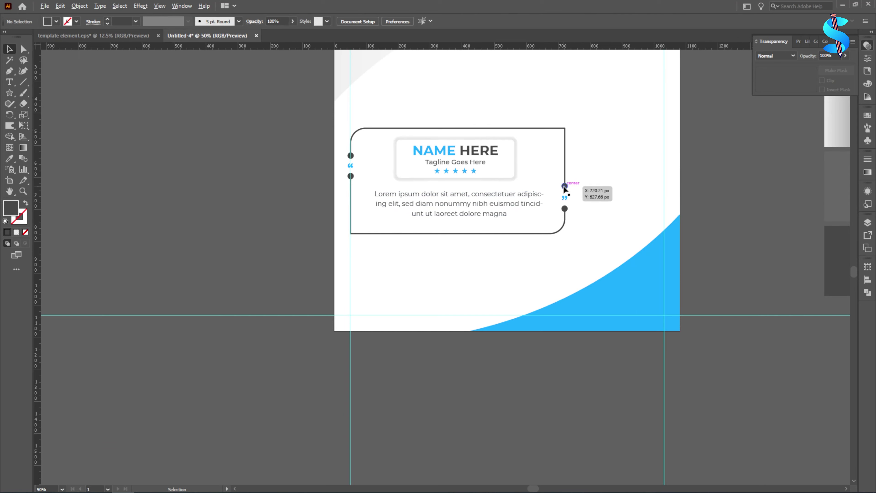
pyautogui.keyDown('alt'); pyautogui.moveTo(564, 186); pyautogui.dragTo(514, 213); pyautogui.keyUp('alt')
pyautogui.rightClick(179, 209)
pyautogui.click(194, 285)
pyautogui.click(179, 305)
pyautogui.scroll(7, 516, 215)
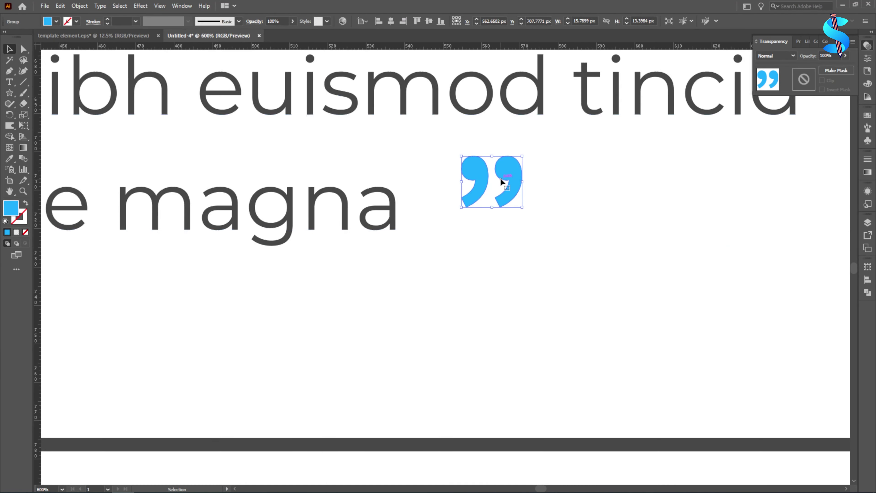
# Reposition the copied closing quote mark directly after the word "magna", undoing the first placement
pyautogui.moveTo(501, 179); pyautogui.dragTo(434, 191)
pyautogui.hotkey('ctrl', 'z')
pyautogui.click(410, 210)
pyautogui.hotkey('ctrl', '-')
pyautogui.hotkey('ctrl', '-')
pyautogui.hotkey('ctrl', '-')
pyautogui.hotkey('ctrl', '-')
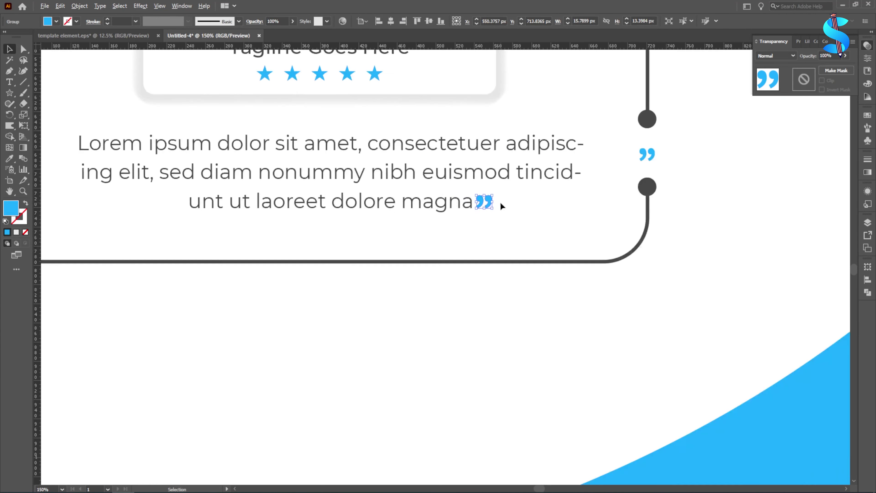
# Place a rotated copy of the blue quote mark before "Lorem" as the paragraph's opening quote
pyautogui.scroll(4, 481, 200)
pyautogui.scroll(-5, 535, 219)
pyautogui.moveTo(524, 218); pyautogui.dragTo(440, 359)
pyautogui.scroll(7, 245, 178)
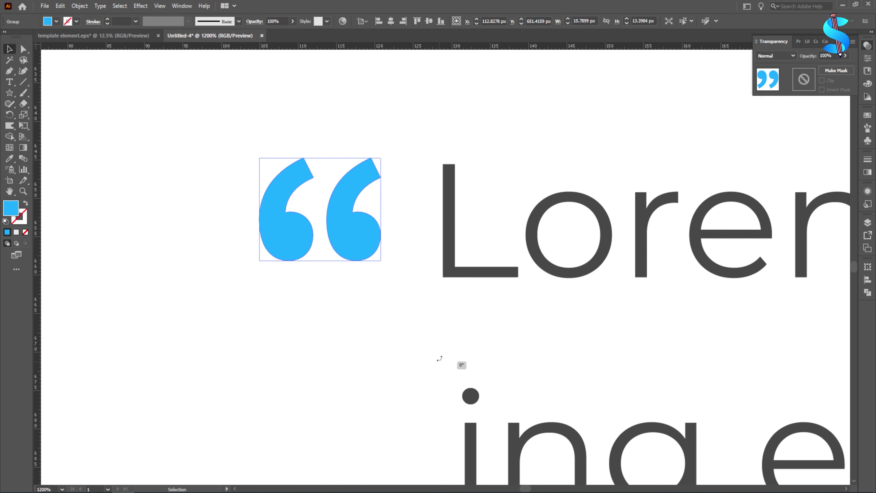
# Move the opening quote mark slightly down beside "Lorem" and enlarge it to about 17.6 × 14.9 px
pyautogui.scroll(1, 343, 243)
pyautogui.moveTo(342, 244); pyautogui.dragTo(349, 274)
pyautogui.moveTo(231, 158); pyautogui.dragTo(215, 141)
pyautogui.scroll(-5, 311, 199)
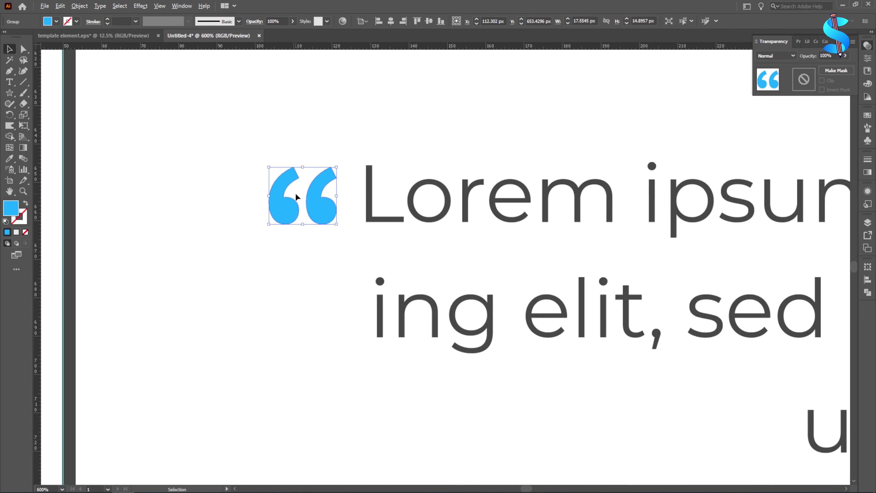
# Shorten the paragraph's text frame to about 80 px high so it ends just below the last line
pyautogui.scroll(-1, 342, 227)
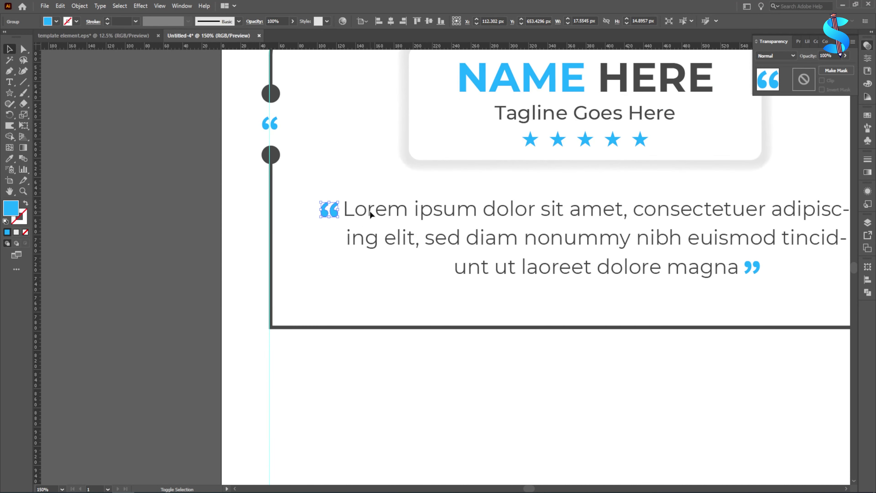
pyautogui.hotkey('ctrl', 'a')
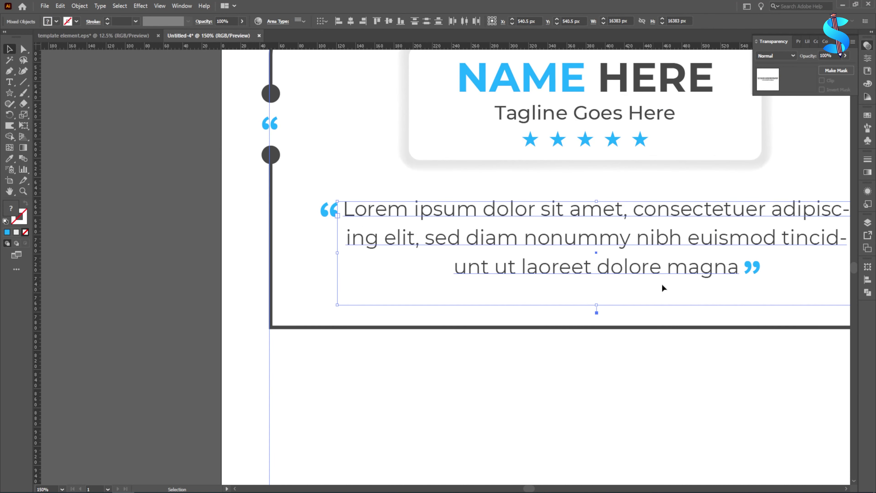
pyautogui.click(598, 342)
pyautogui.click(597, 303)
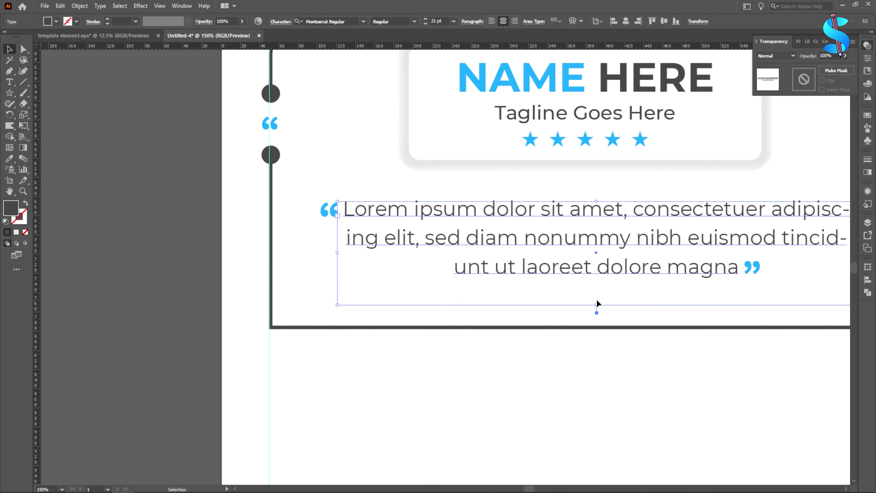
pyautogui.moveTo(597, 303); pyautogui.dragTo(589, 277)
# Group the placeholder paragraph with its blue quote marks
pyautogui.keyDown('shift'); pyautogui.click(326, 213); pyautogui.keyUp('shift')
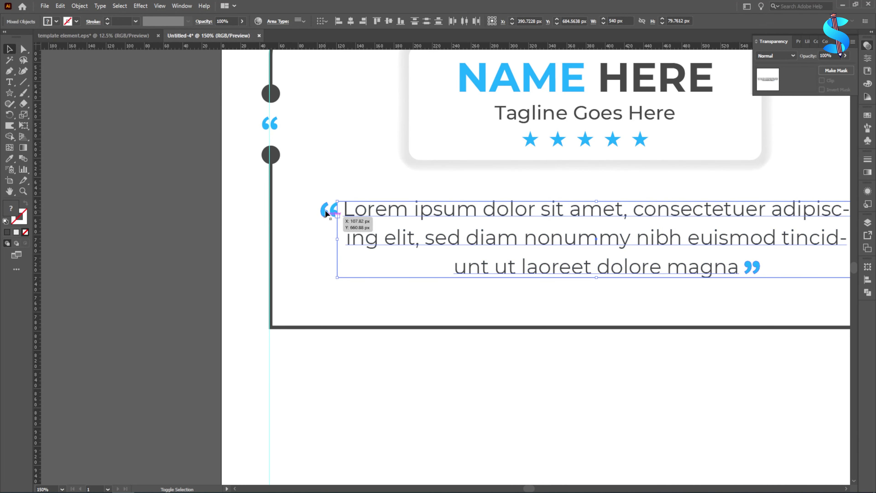
pyautogui.hotkey('ctrl', 'g')
pyautogui.hotkey('ctrl', '-')
pyautogui.hotkey('ctrl', '-')
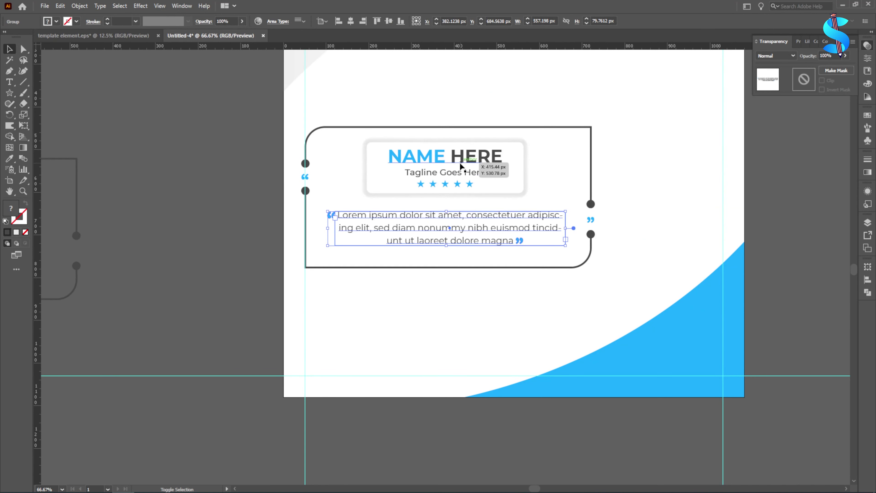
# Centre the quoted paragraph horizontally under the name card and group the two together
pyautogui.keyDown('shift'); pyautogui.click(461, 166); pyautogui.keyUp('shift')
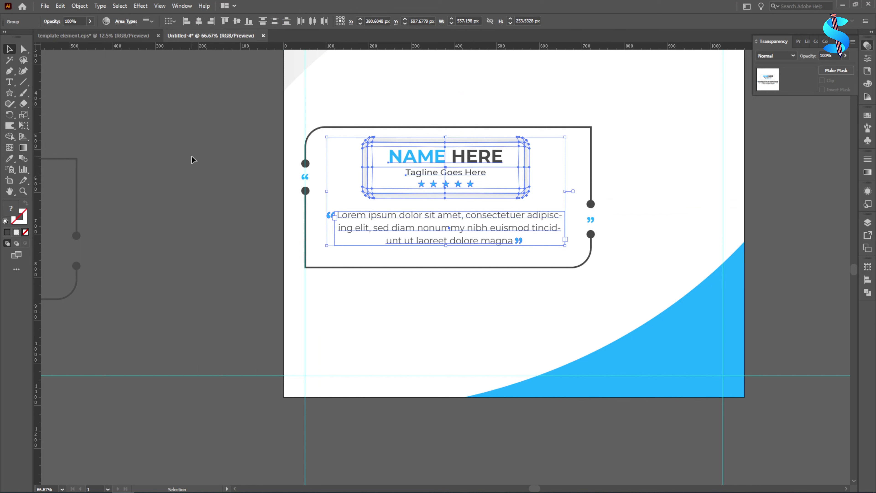
pyautogui.hotkey('ctrl', 'g')
pyautogui.click(171, 176)
# Nudge the grouped name card and paragraph down about 12 px within the quote outline
pyautogui.click(457, 166)
pyautogui.press('Down')
pyautogui.press('Down')
pyautogui.press('Down')
pyautogui.press('Down')
pyautogui.press('Down')
pyautogui.press('Down')
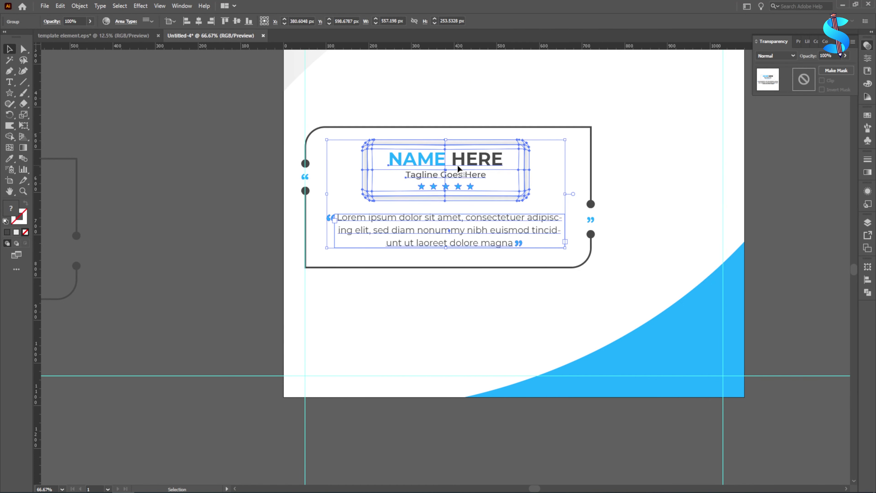
pyautogui.press('Down')
pyautogui.press('Down')
pyautogui.press('Down')
pyautogui.click(174, 216)
pyautogui.click(443, 175)
pyautogui.press('Down')
pyautogui.press('Down')
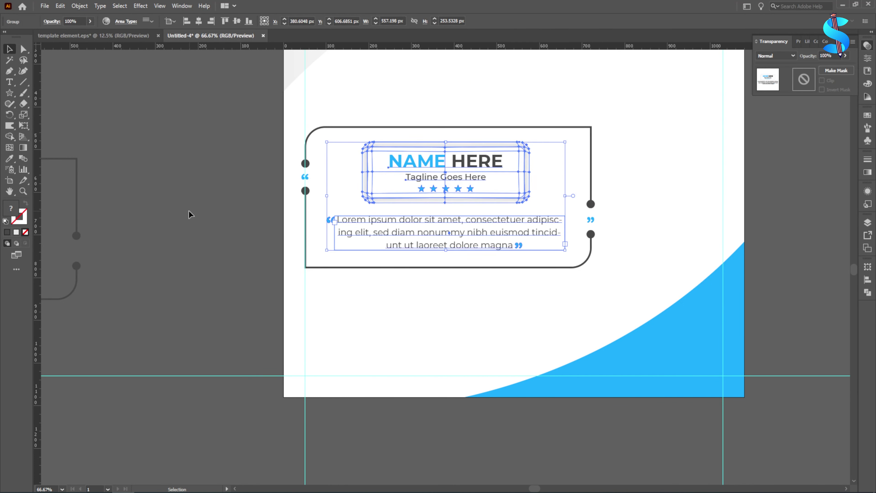
pyautogui.click(189, 214)
pyautogui.moveTo(422, 183); pyautogui.dragTo(422, 184)
pyautogui.click(110, 235)
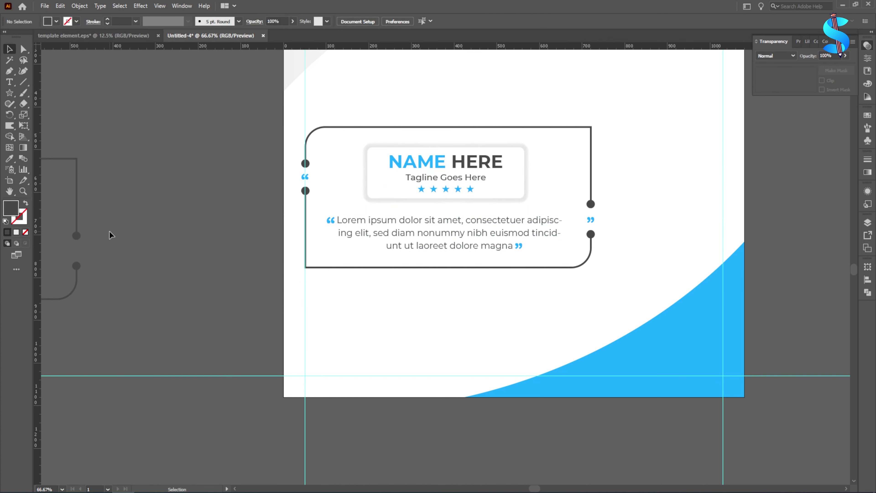
# Group the quote outline with its contents and shift the group so its left edge meets the left margin guide
pyautogui.click(429, 174)
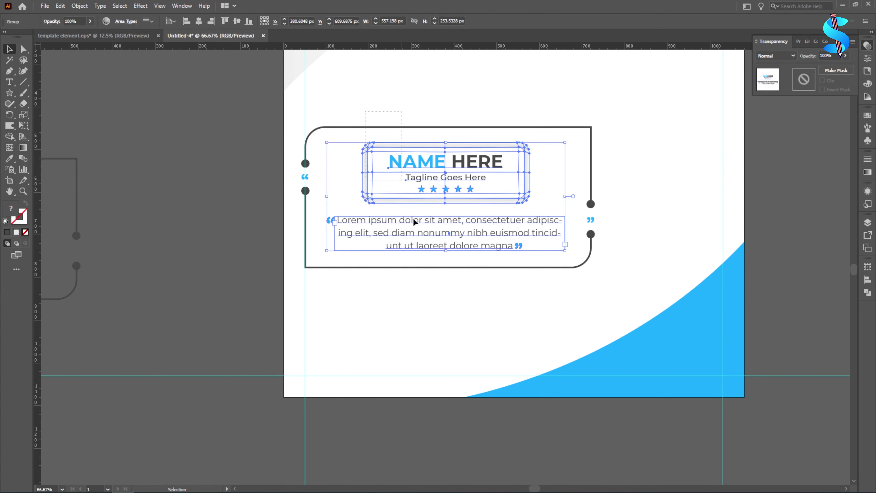
pyautogui.moveTo(414, 218); pyautogui.dragTo(437, 286)
pyautogui.hotkey('ctrl', 'g')
pyautogui.scroll(1, 402, 171)
pyautogui.moveTo(396, 176); pyautogui.dragTo(400, 179)
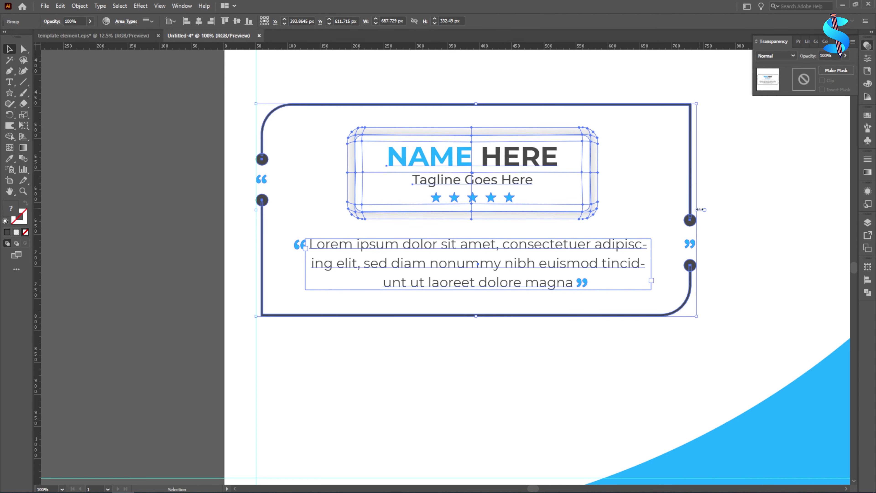
pyautogui.scroll(-3, 700, 209)
pyautogui.click(649, 242)
# Draw a circle about 197 px across to the right of the quote outline and fill it white
pyautogui.moveTo(9, 93); pyautogui.dragTo(56, 116)
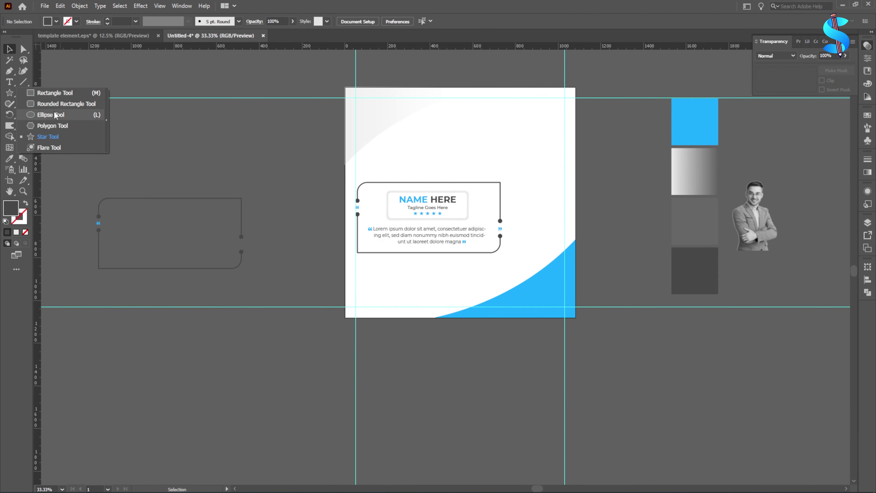
pyautogui.click(49, 116)
pyautogui.scroll(3, 580, 231)
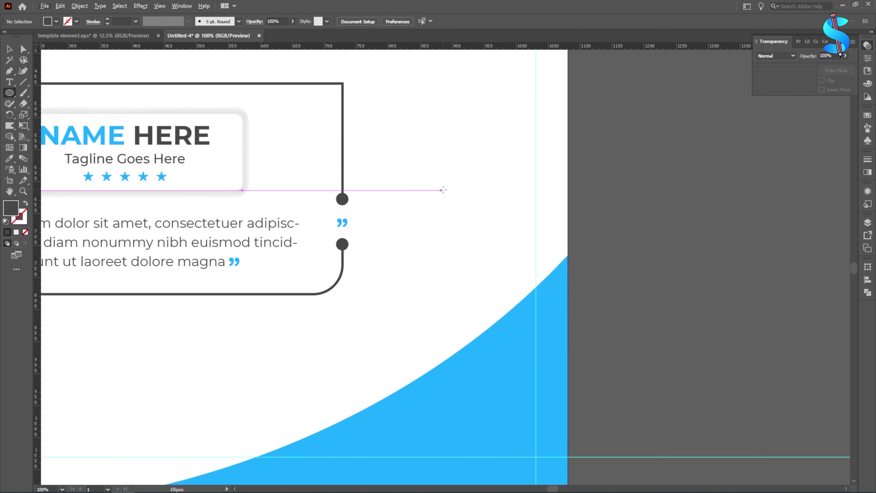
pyautogui.moveTo(456, 220)
pyautogui.mouseDown()
pyautogui.moveTo(488, 297)
pyautogui.moveTo(488, 269)
pyautogui.moveTo(482, 281)
pyautogui.mouseUp()
pyautogui.click(9, 48)
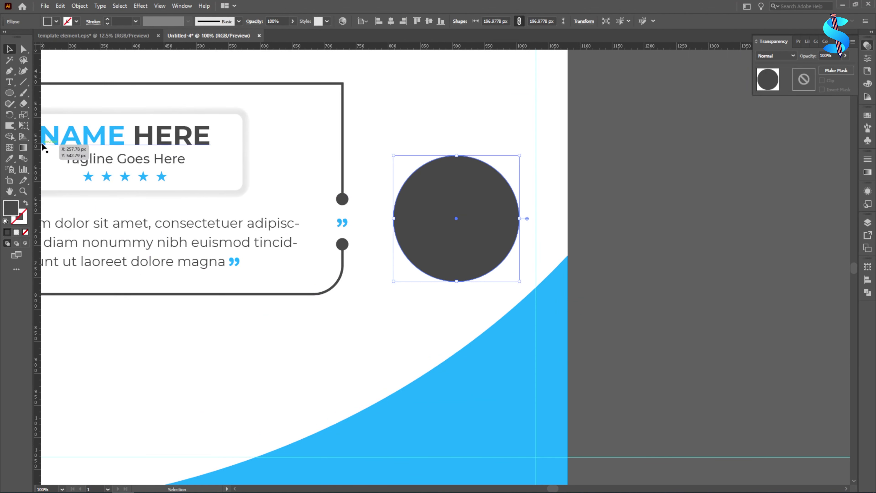
pyautogui.press('i')
pyautogui.click(387, 114)
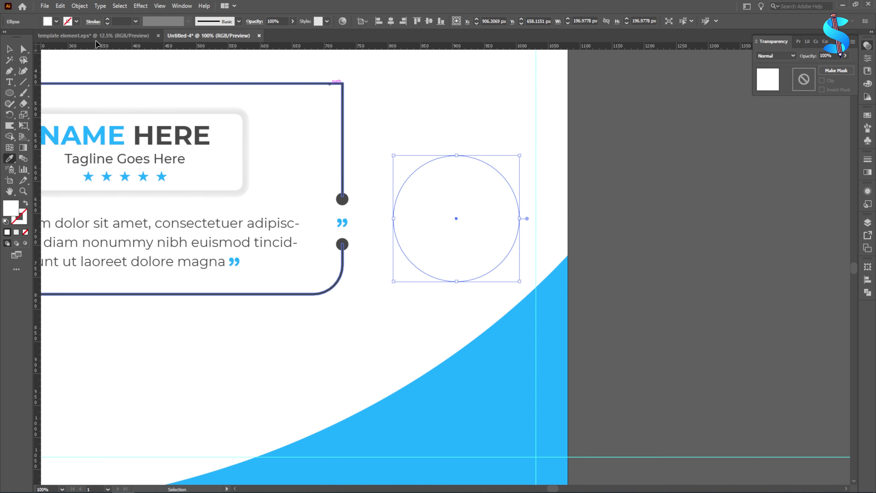
# Offset the white circle's path by 12 px and fill the new larger circle with the corner shape's blue
pyautogui.click(79, 5)
pyautogui.moveTo(103, 223)
pyautogui.click(221, 253)
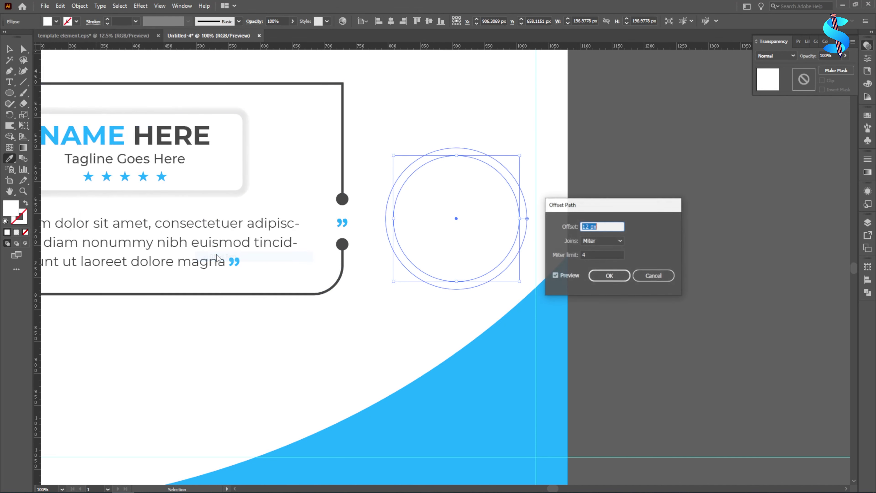
pyautogui.click(610, 275)
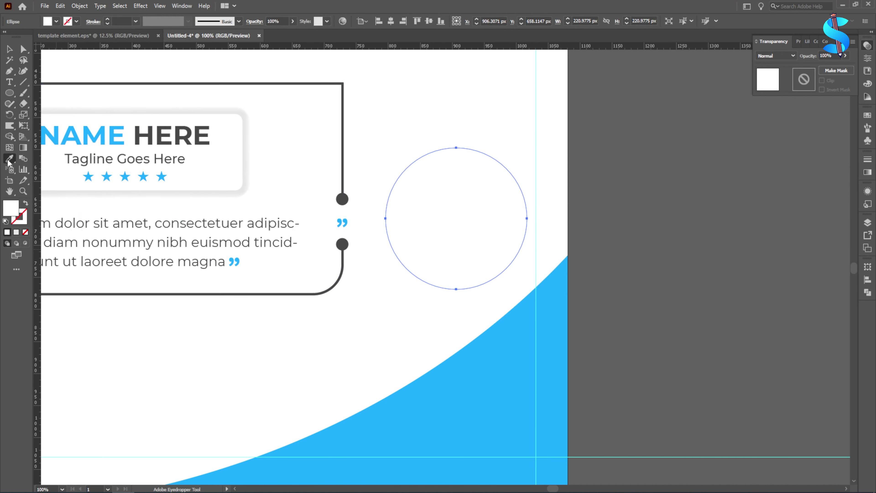
pyautogui.click(515, 401)
pyautogui.press('v')
# Offset the blue circle's path by 12 px and fill the resulting outer circle white
pyautogui.click(79, 6)
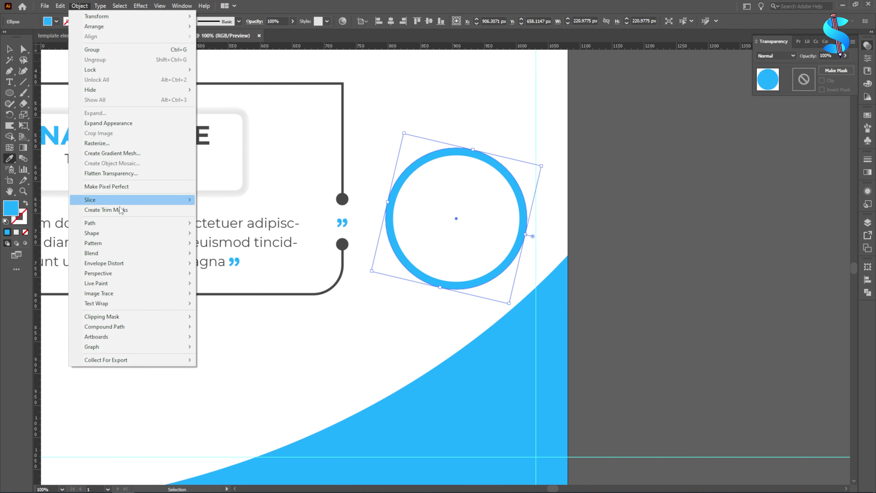
pyautogui.moveTo(104, 222)
pyautogui.click(220, 252)
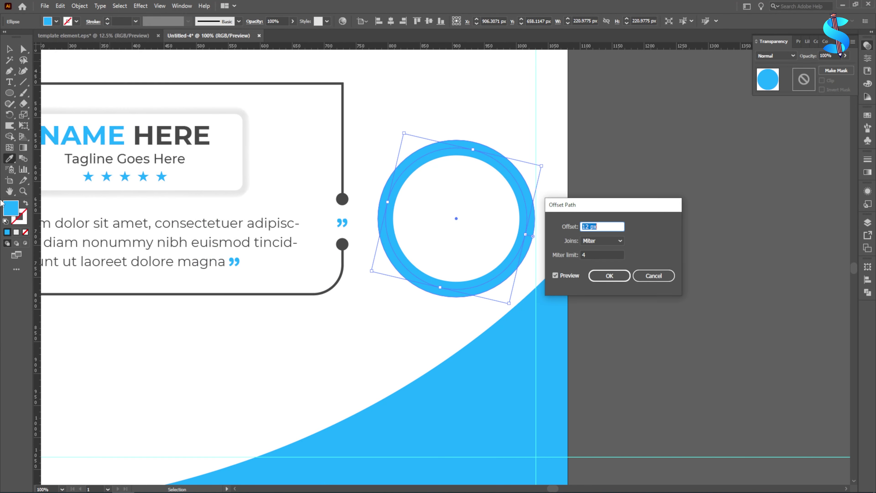
pyautogui.click(609, 275)
pyautogui.press('i')
pyautogui.click(172, 381)
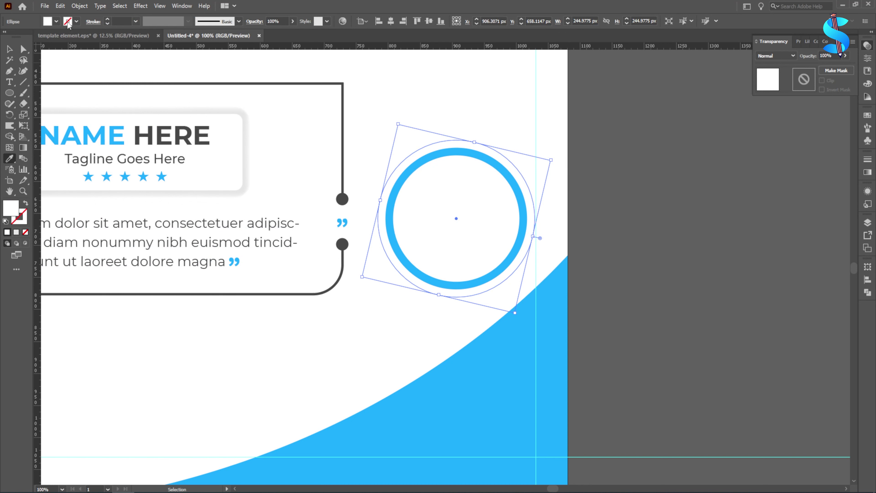
# Offset the outer white circle's path by 12 px and move the new circle off the artboard to the right
pyautogui.click(79, 5)
pyautogui.moveTo(104, 222)
pyautogui.click(227, 254)
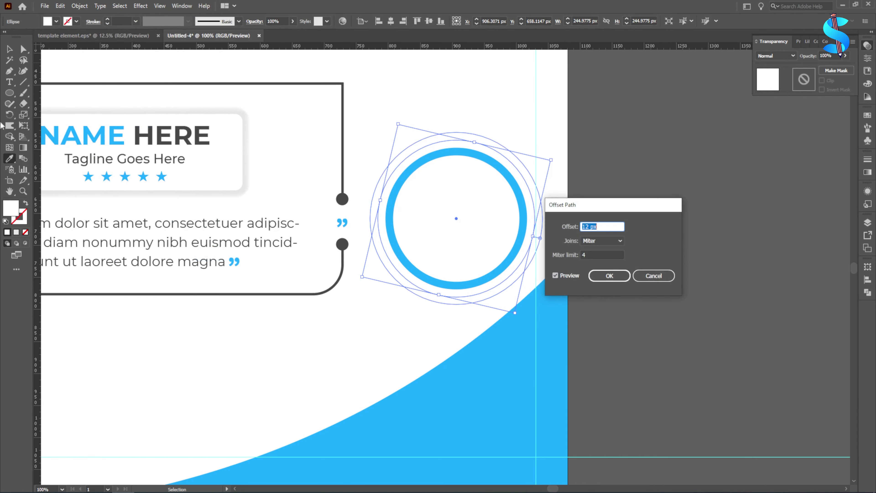
pyautogui.click(609, 275)
pyautogui.press('v')
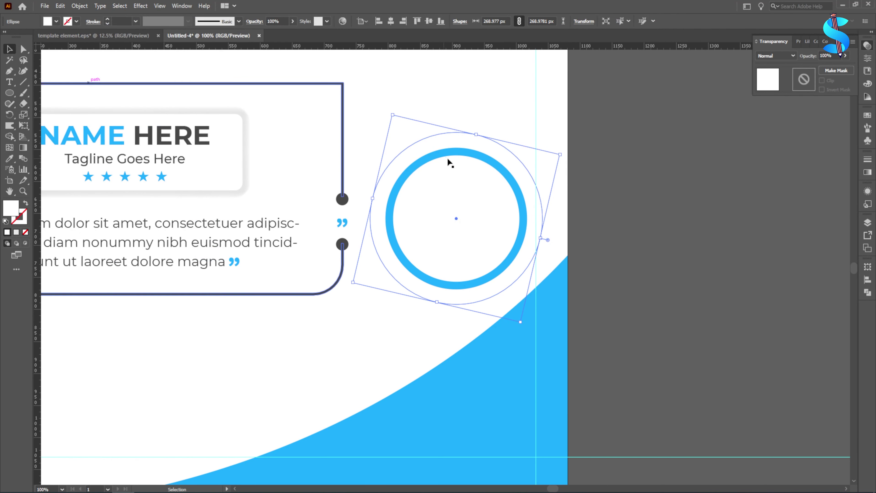
pyautogui.moveTo(426, 142); pyautogui.dragTo(665, 159)
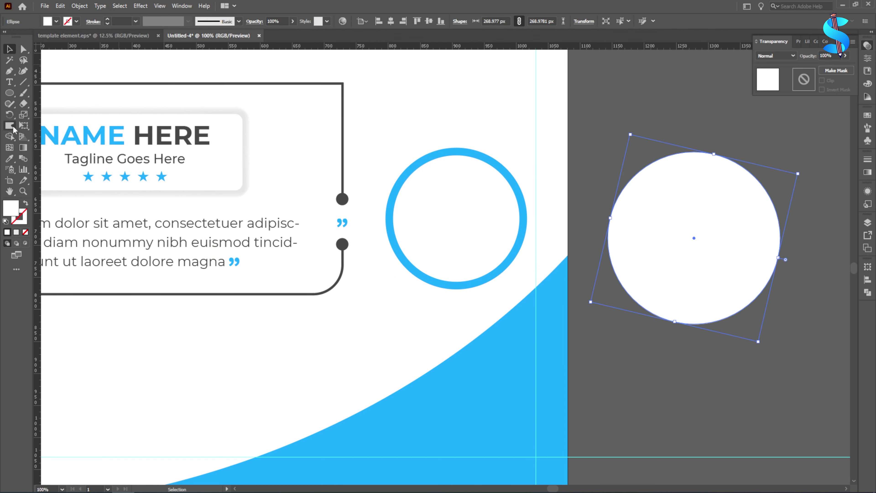
# Add a gradient mesh point near the centre of the separated white circle, undoing the first placement
pyautogui.click(11, 149)
pyautogui.scroll(-3, 534, 246)
pyautogui.scroll(5, 465, 221)
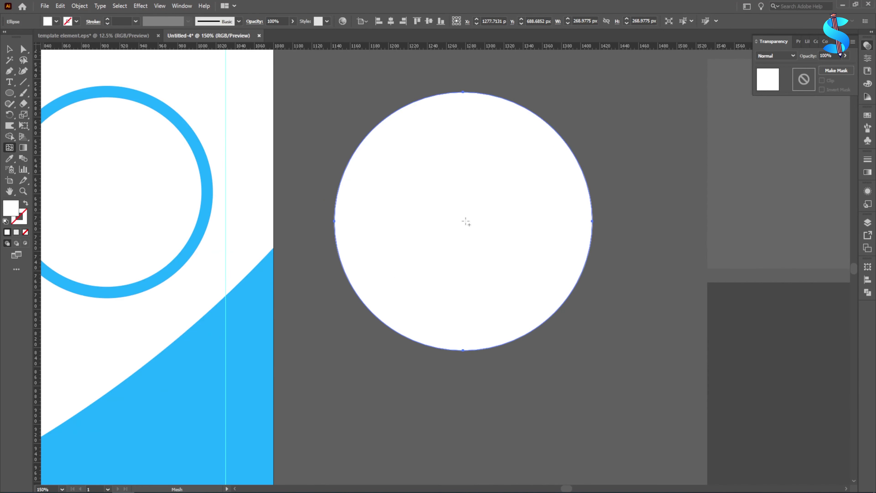
pyautogui.click(473, 227)
pyautogui.hotkey('ctrl', 'z')
pyautogui.click(465, 217)
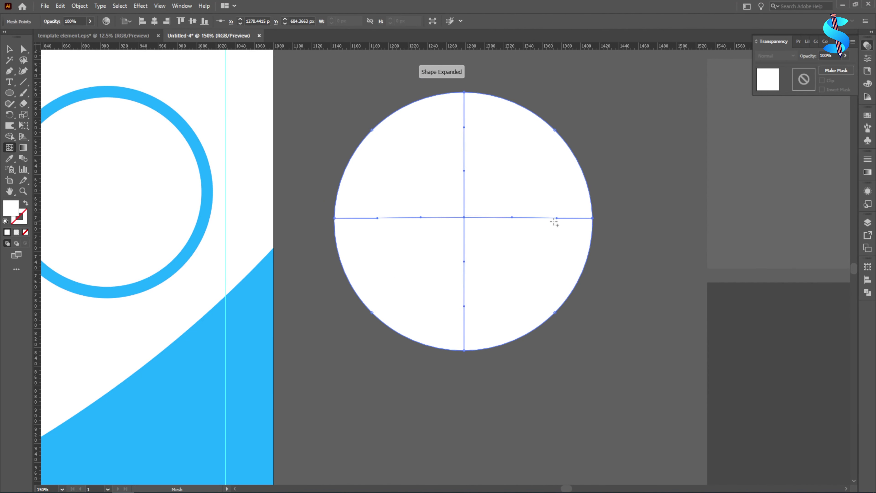
# Add two vertical mesh lines near the circle's right edge and two near its left edge
pyautogui.scroll(2, 583, 222)
pyautogui.click(563, 213)
pyautogui.click(526, 213)
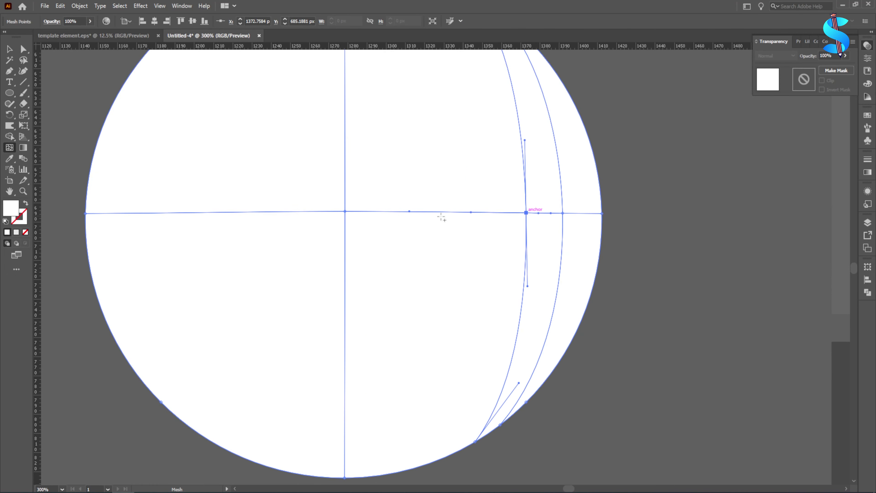
pyautogui.click(123, 213)
pyautogui.moveTo(123, 213); pyautogui.dragTo(128, 213)
pyautogui.click(165, 214)
# Add two horizontal mesh lines near the circle's upper edge along the vertical centre line
pyautogui.scroll(-1, 352, 237)
pyautogui.scroll(1, 293, 235)
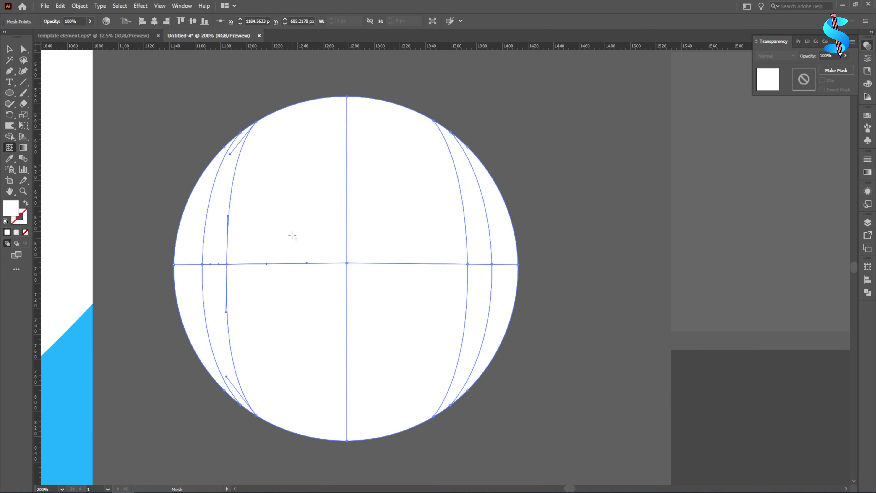
pyautogui.scroll(1, 346, 108)
pyautogui.click(346, 128)
pyautogui.click(346, 157)
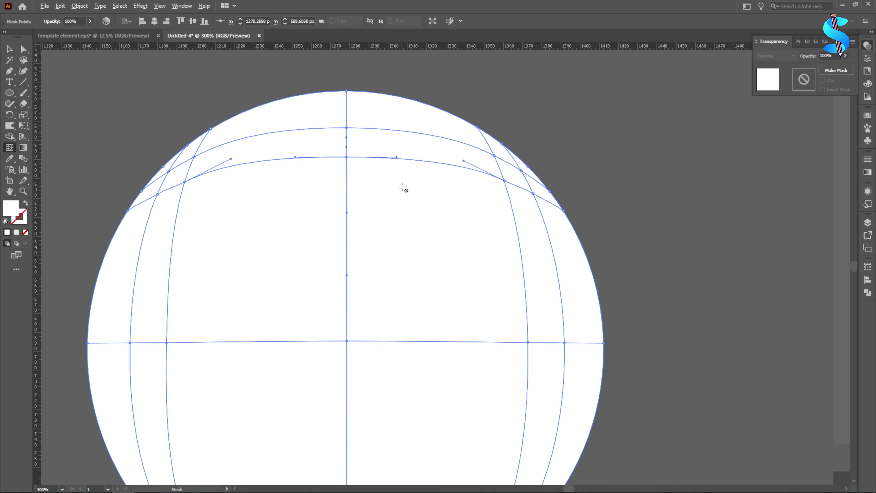
# Add two horizontal mesh lines near the circle's lower edge, undoing the first placement
pyautogui.scroll(-2, 403, 175)
pyautogui.scroll(-1, 390, 259)
pyautogui.scroll(3, 373, 338)
pyautogui.click(378, 319)
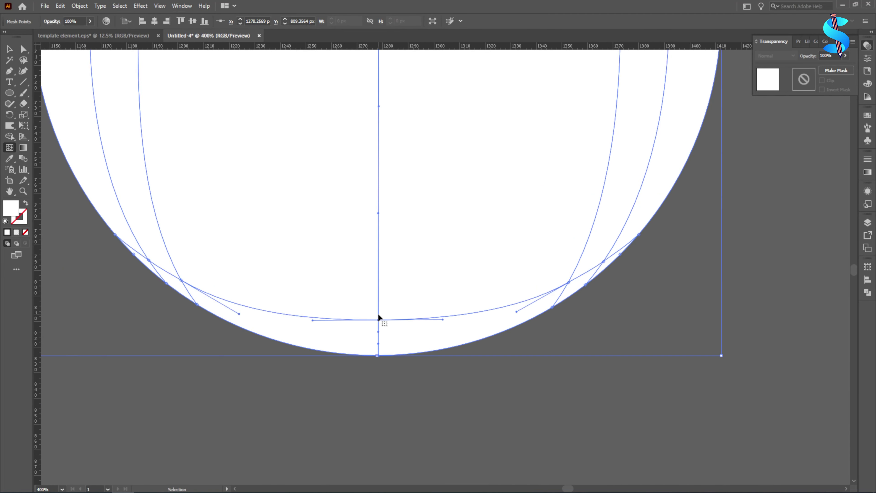
pyautogui.hotkey('ctrl', 'z')
pyautogui.click(378, 308)
pyautogui.click(378, 269)
pyautogui.hotkey('ctrl', '-')
pyautogui.hotkey('ctrl', '-')
pyautogui.hotkey('ctrl', '-')
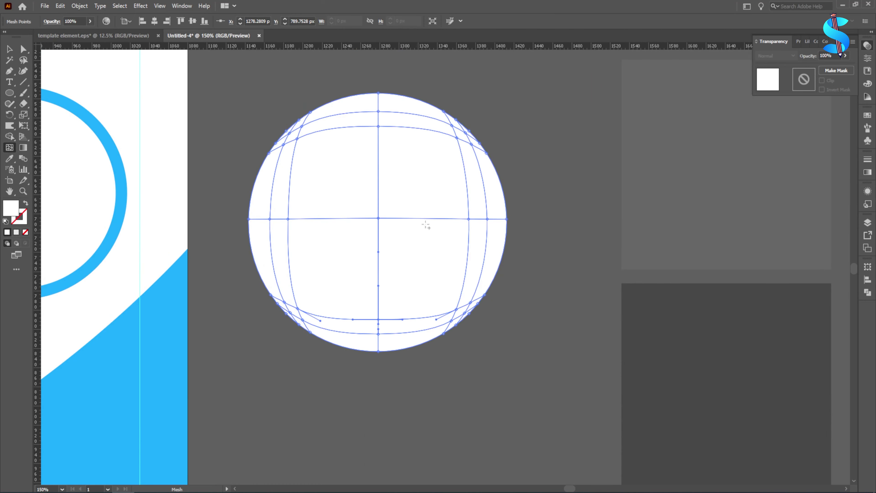
# Colour the outer ring's mesh point on the circle's right side, on the horizontal centre line, black
pyautogui.click(487, 219)
pyautogui.doubleClick(12, 212)
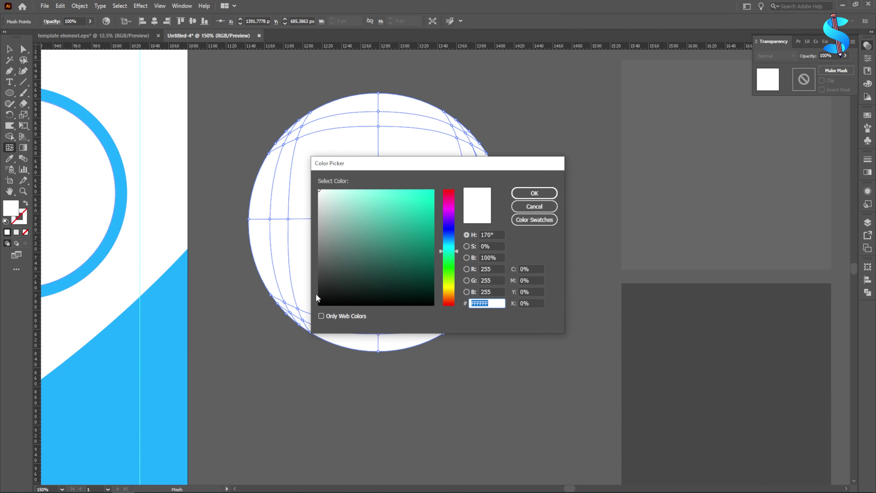
pyautogui.click(321, 306)
pyautogui.click(533, 193)
# Colour the mesh point where the outer right mesh line crosses the lower of the two upper lines black (000000)
pyautogui.hotkey('ctrl', '+')
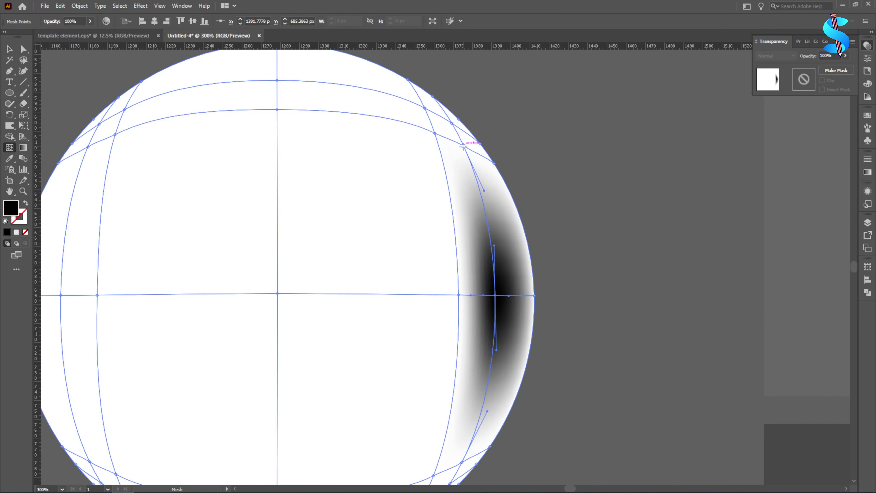
pyautogui.click(463, 146)
pyautogui.doubleClick(11, 209)
pyautogui.click(320, 305)
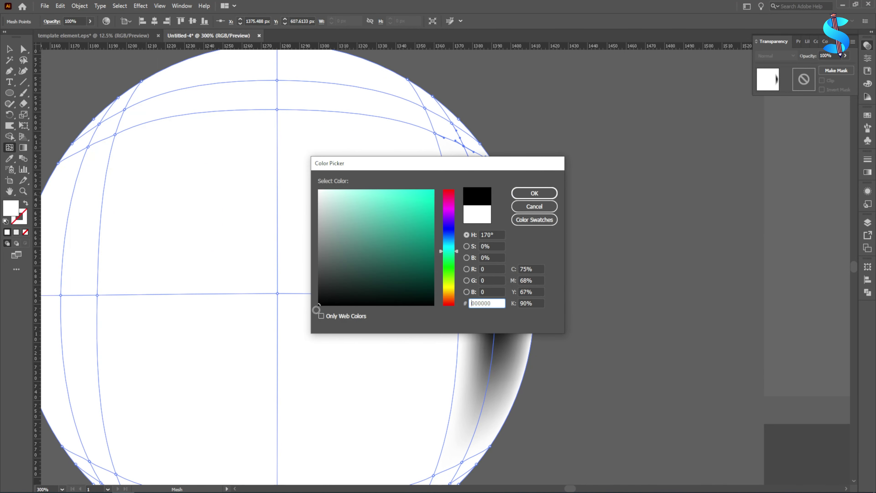
pyautogui.click(548, 193)
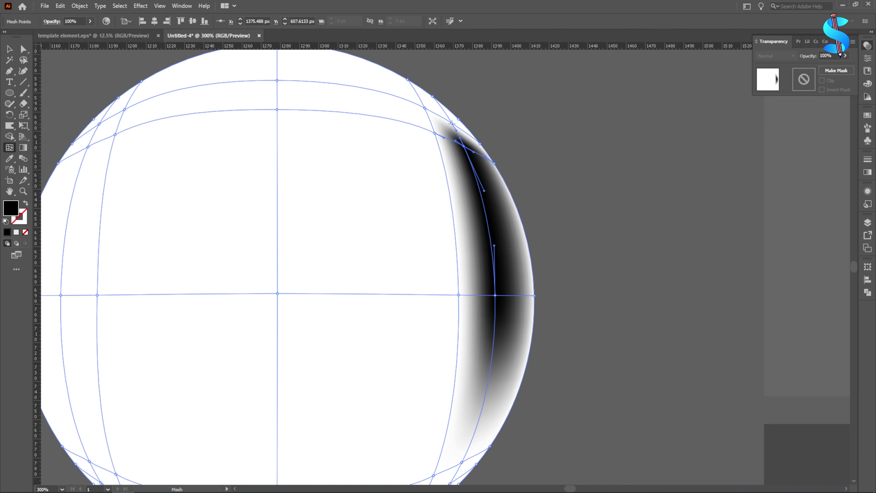
# Set the upper-right outer mesh intersection to black (000000) and select the neighbouring mesh point further up along the outer ring
pyautogui.doubleClick(11, 212)
pyautogui.write('000000')
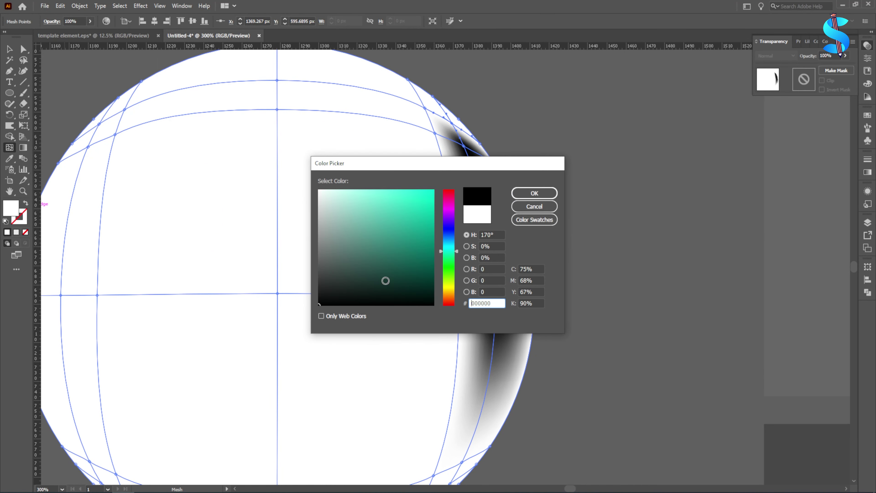
pyautogui.click(533, 196)
pyautogui.click(424, 108)
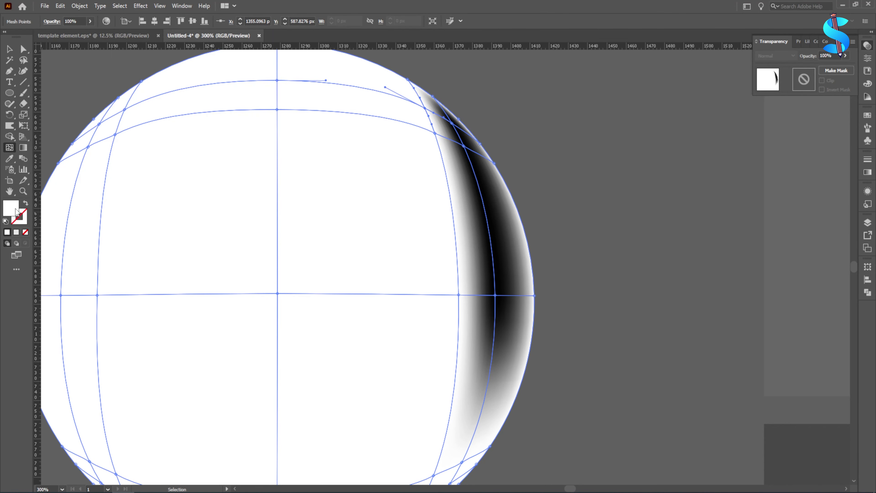
# Colour the selected upper-right mesh point and the outer ring's top-centre mesh point black
pyautogui.doubleClick(15, 212)
pyautogui.write('000000')
pyautogui.click(533, 194)
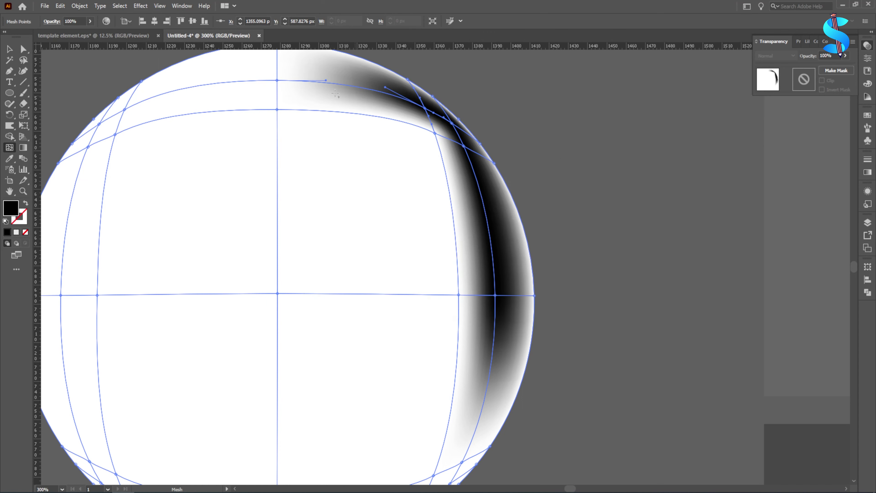
pyautogui.doubleClick(7, 210)
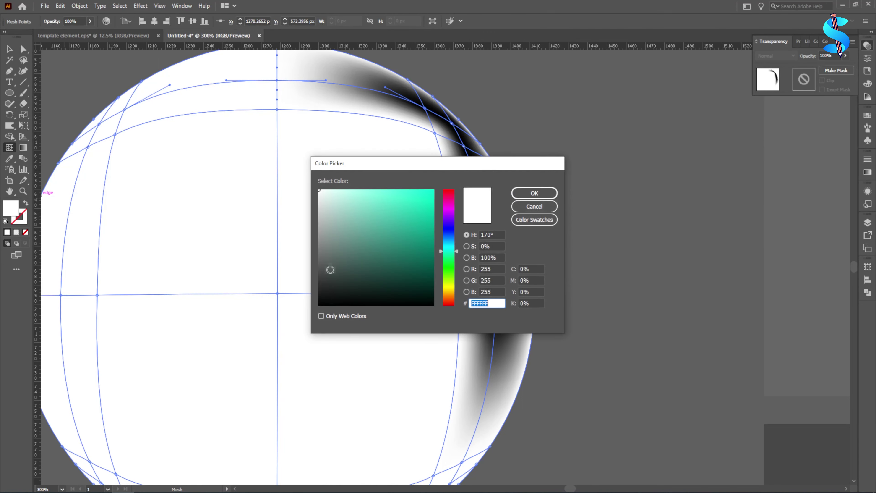
pyautogui.moveTo(331, 270); pyautogui.dragTo(315, 308)
pyautogui.click(552, 196)
# Set the mesh point where the inner left line crosses the topmost horizontal line to black (000000)
pyautogui.scroll(-2, 620, 195)
pyautogui.hotkey('ctrl', '+')
pyautogui.hotkey('ctrl', '+')
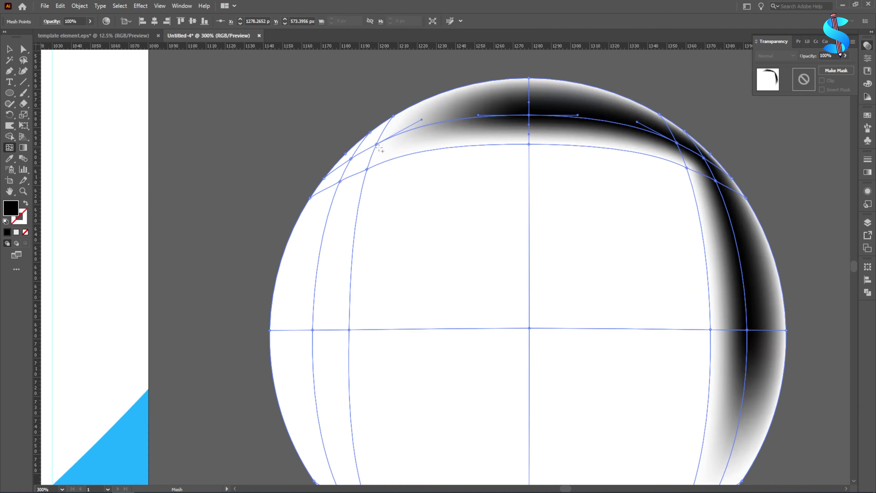
pyautogui.click(376, 144)
pyautogui.doubleClick(10, 208)
pyautogui.write('000000')
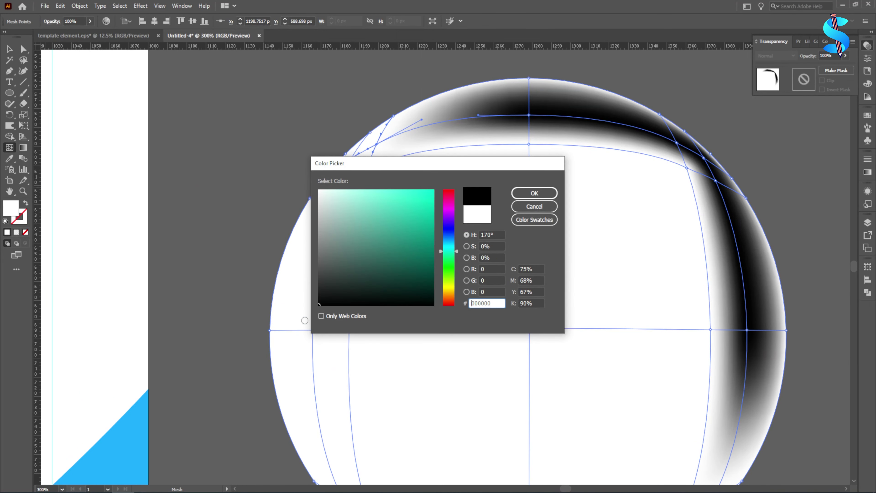
pyautogui.click(534, 193)
# Set the mesh point where the outer left line crosses the topmost horizontal line to black (000000)
pyautogui.click(350, 158)
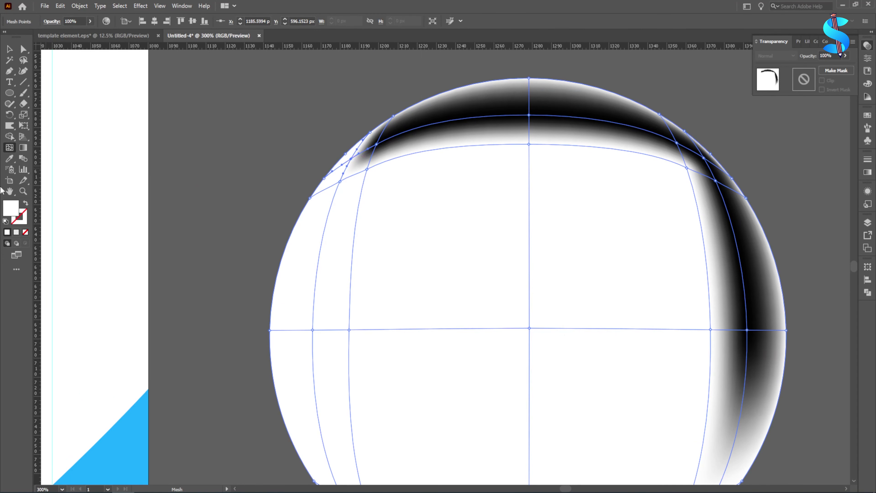
pyautogui.doubleClick(13, 211)
pyautogui.write('000000')
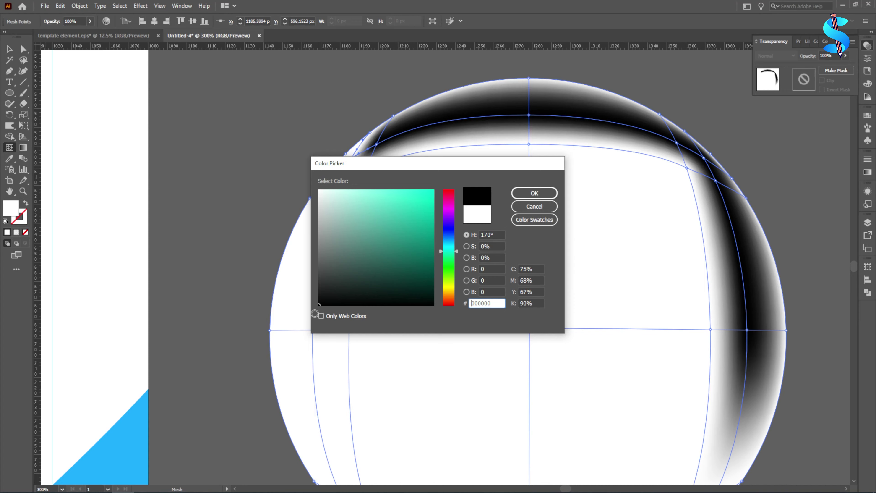
pyautogui.click(543, 195)
# Colour the mesh point where the outer left line crosses the lower of the two upper lines black (000000)
pyautogui.scroll(-2, 367, 230)
pyautogui.click(340, 127)
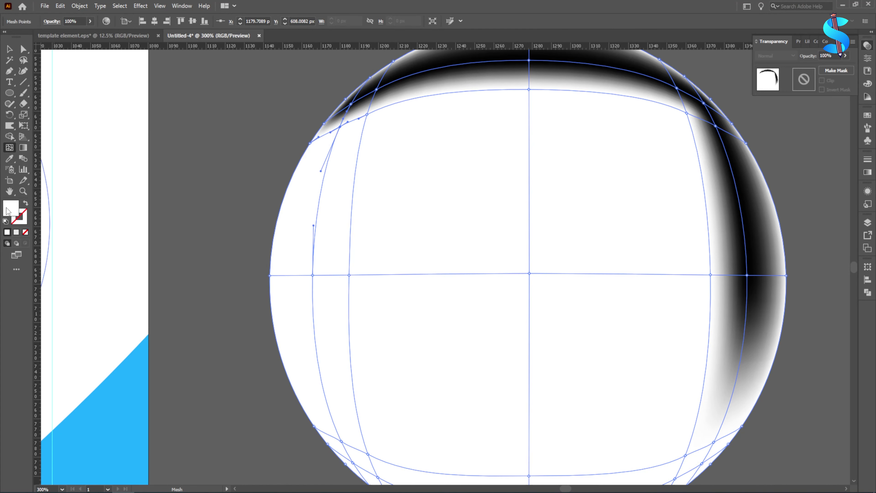
pyautogui.doubleClick(10, 208)
pyautogui.write('000000')
pyautogui.click(535, 193)
# Colour the outer left line's mesh point on the horizontal centre line black (000000)
pyautogui.scroll(-2, 312, 238)
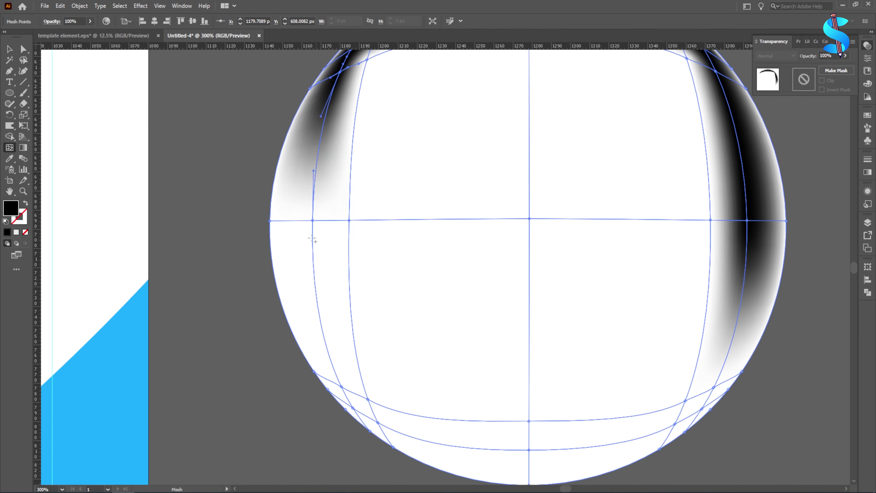
pyautogui.click(312, 220)
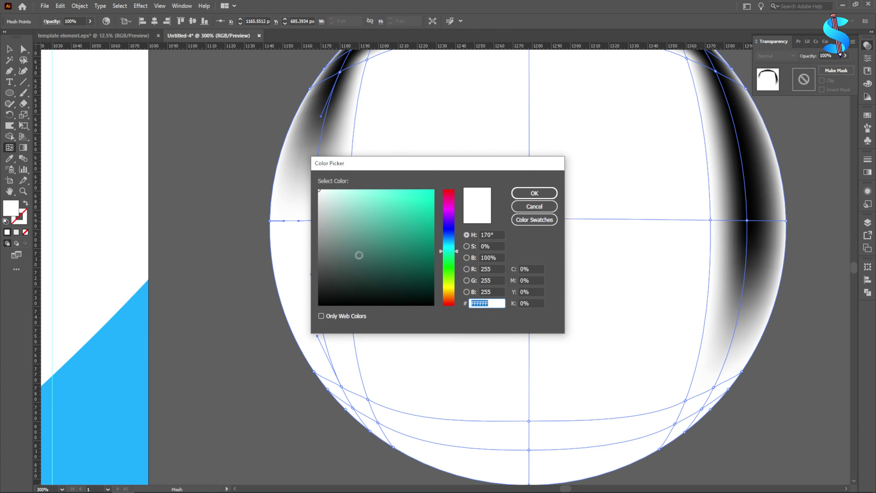
pyautogui.doubleClick(11, 209)
pyautogui.write('000000')
pyautogui.click(534, 193)
# Colour the mesh point where the outer left line crosses the upper of the two lower lines black (000000)
pyautogui.scroll(-2, 334, 348)
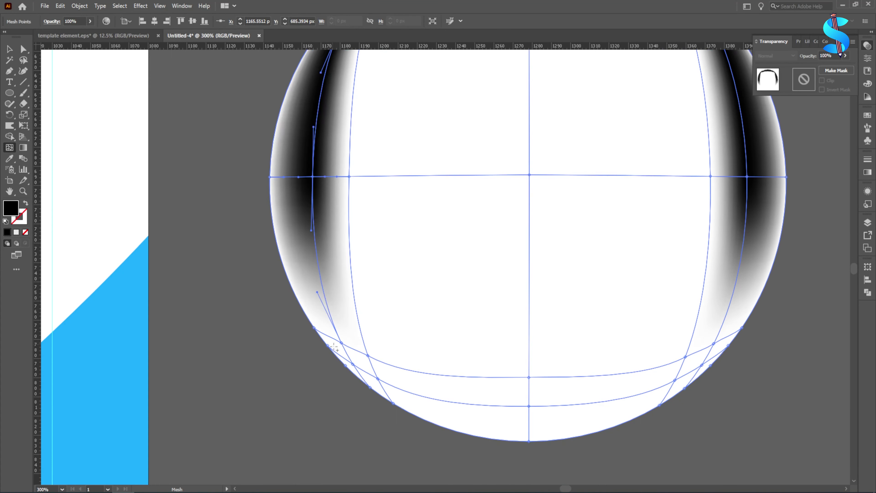
pyautogui.click(340, 341)
pyautogui.doubleClick(10, 208)
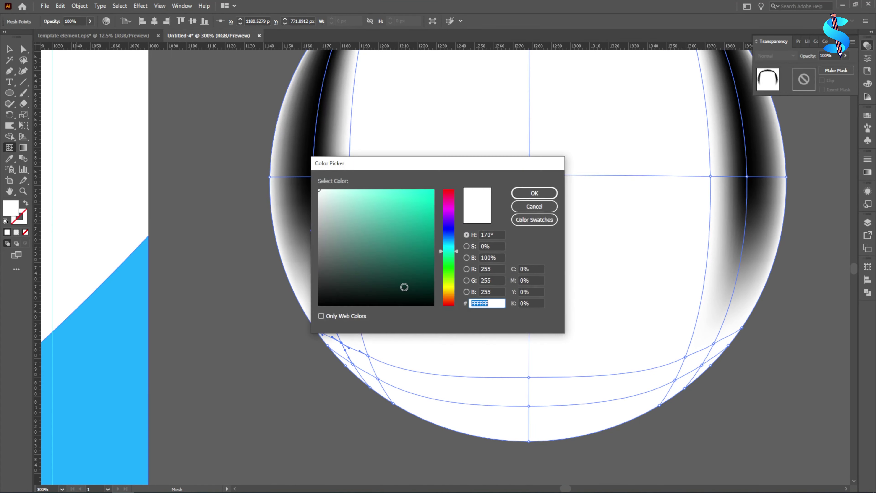
pyautogui.write('000000')
pyautogui.click(543, 196)
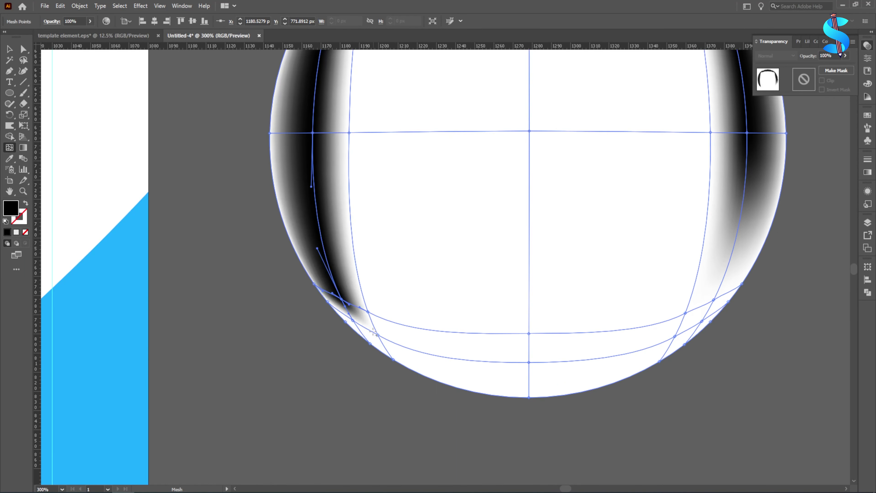
# Set the mesh point where the outer left line crosses the lowest horizontal line to black (000000)
pyautogui.scroll(3, 334, 309)
pyautogui.click(329, 297)
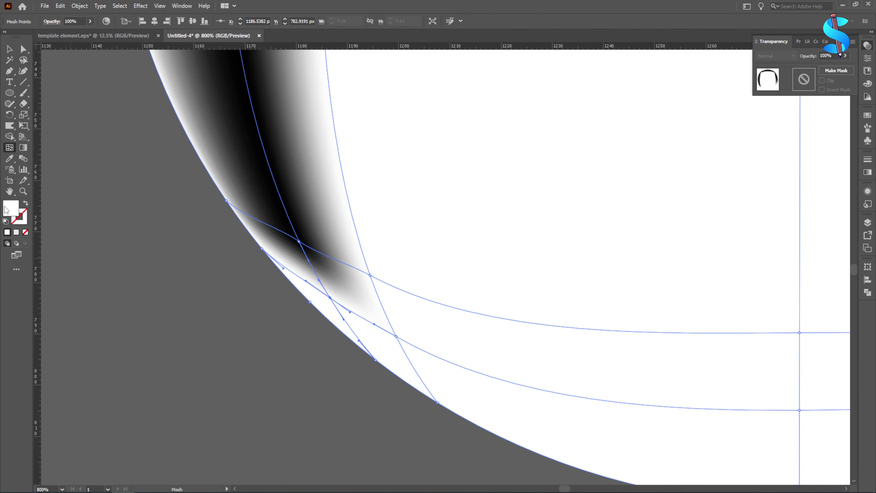
pyautogui.doubleClick(9, 209)
pyautogui.write('000000')
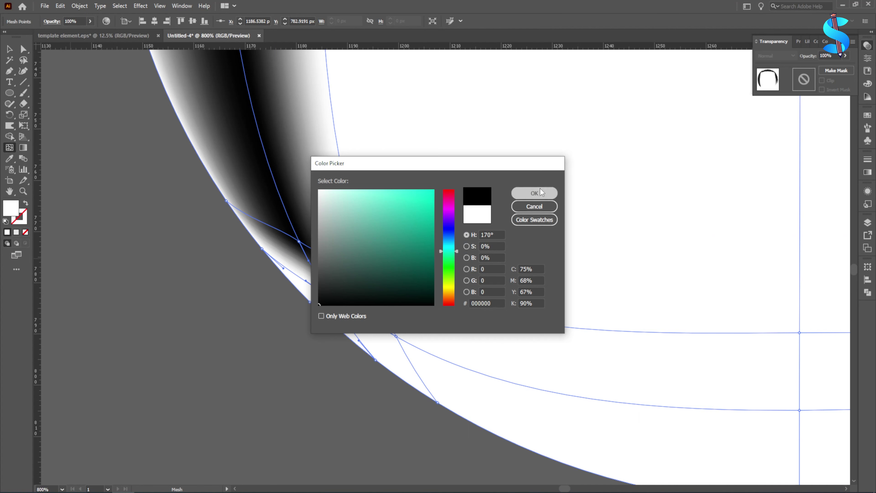
pyautogui.press('Return')
# Set the mesh point where the inner left line crosses the lowest horizontal line to black (000000)
pyautogui.click(396, 337)
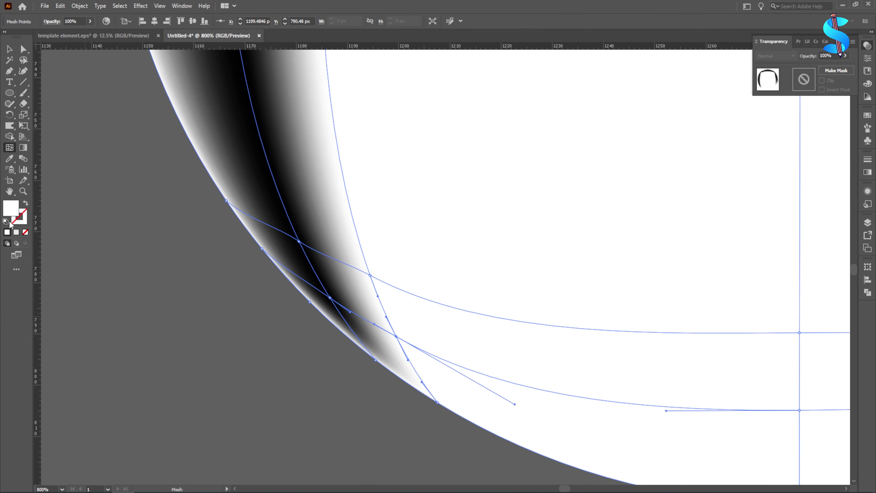
pyautogui.doubleClick(14, 209)
pyautogui.write('000000')
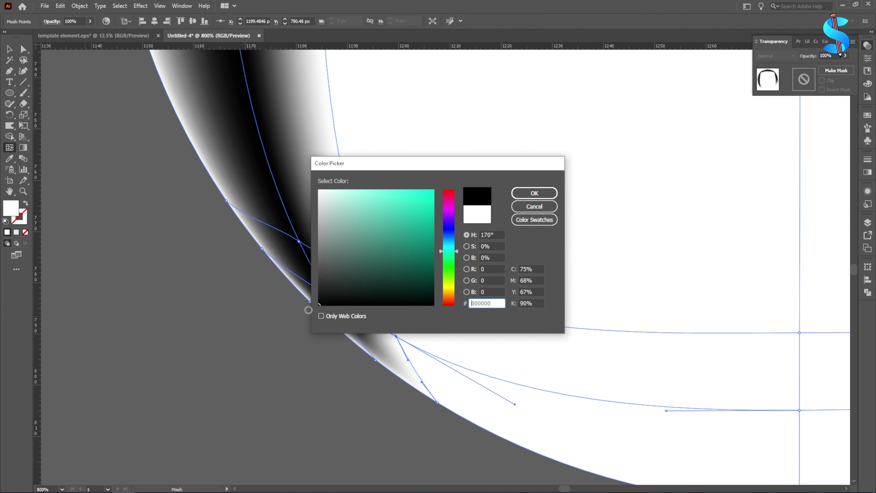
pyautogui.click(533, 194)
# Colour the lowest mesh line's point on the vertical centre line black
pyautogui.scroll(-3, 201, 274)
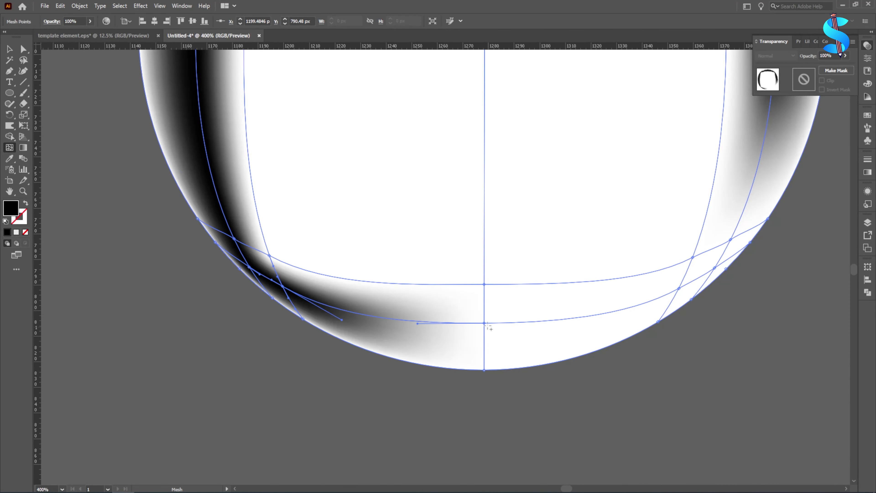
pyautogui.click(484, 324)
pyautogui.doubleClick(11, 208)
pyautogui.write('000000')
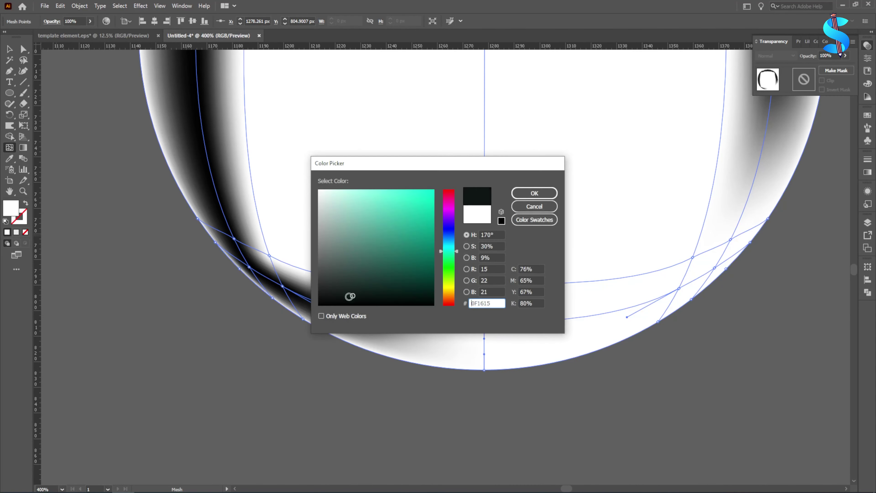
pyautogui.click(534, 192)
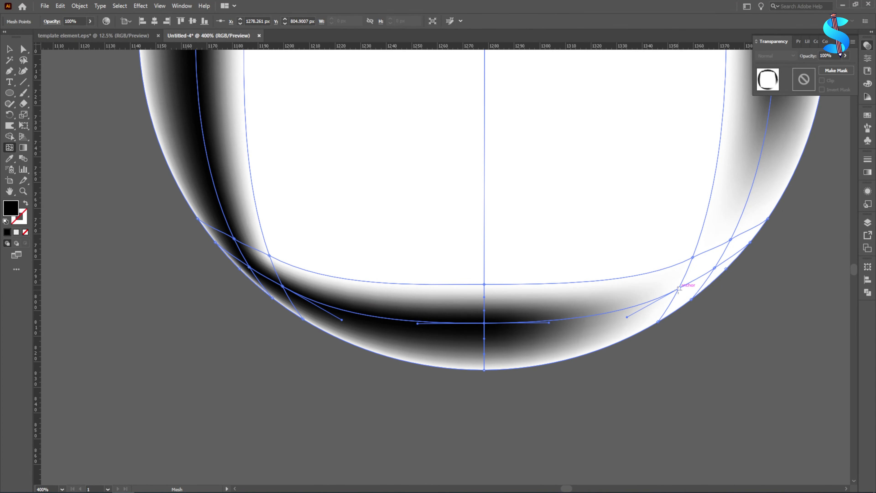
# Set the mesh point where the inner right line crosses the lowest horizontal line to black (000000)
pyautogui.click(678, 289)
pyautogui.doubleClick(11, 209)
pyautogui.write('000000')
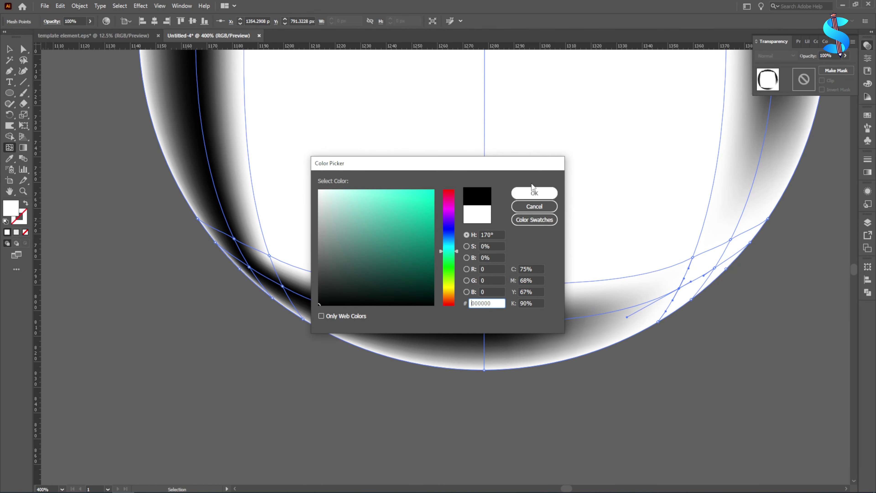
pyautogui.click(533, 197)
# Colour the mesh point where the outer right line crosses the lowest horizontal line black
pyautogui.scroll(-3, 336, 225)
pyautogui.scroll(3, 504, 246)
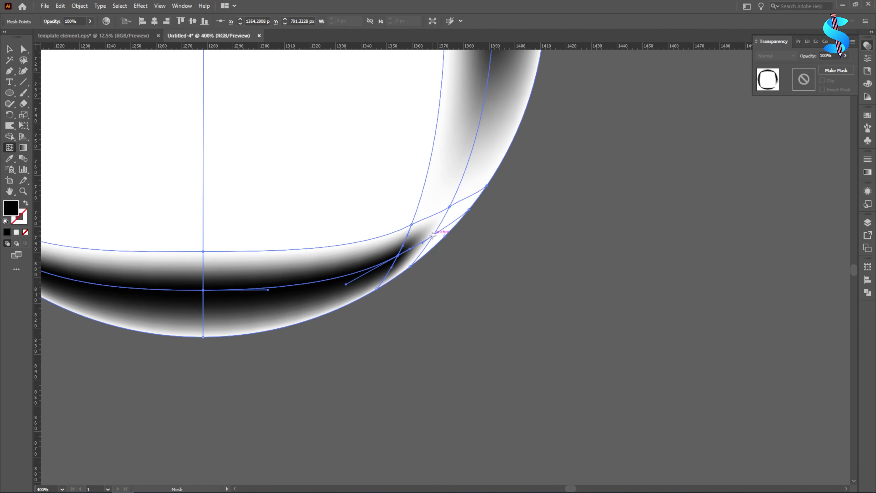
pyautogui.click(433, 235)
pyautogui.doubleClick(15, 214)
pyautogui.write('000000')
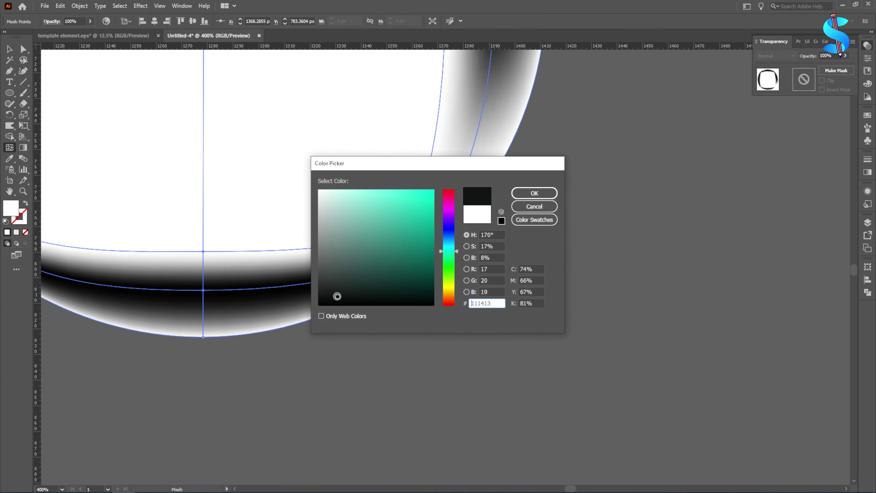
pyautogui.click(534, 193)
# Colour the mesh point where the outer right line crosses the upper of the two lower lines black (000000)
pyautogui.click(449, 206)
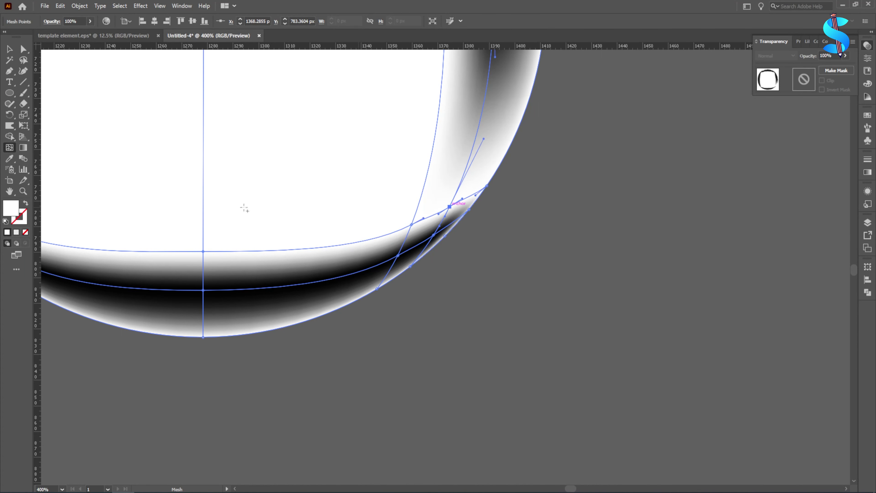
pyautogui.doubleClick(10, 210)
pyautogui.write('000000')
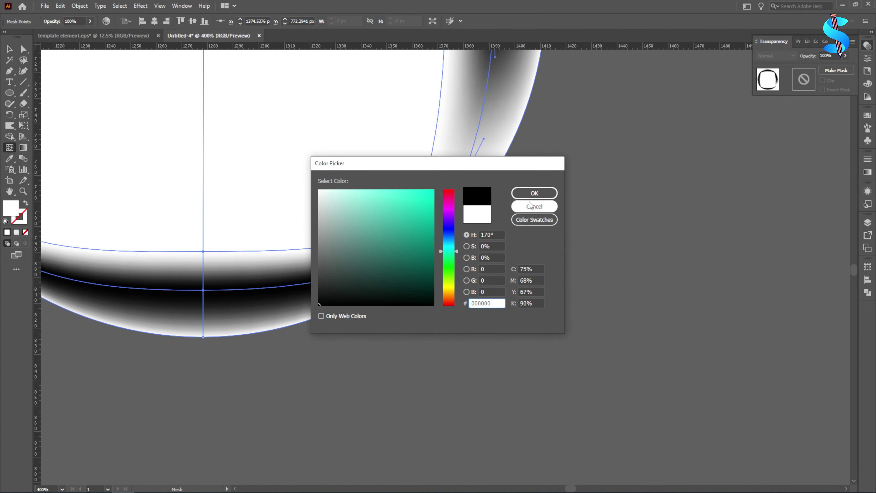
pyautogui.click(532, 193)
# Move the four lower-right mesh intersections inward toward the circle's centre to widen the shading at that corner
pyautogui.moveTo(411, 225); pyautogui.dragTo(387, 201)
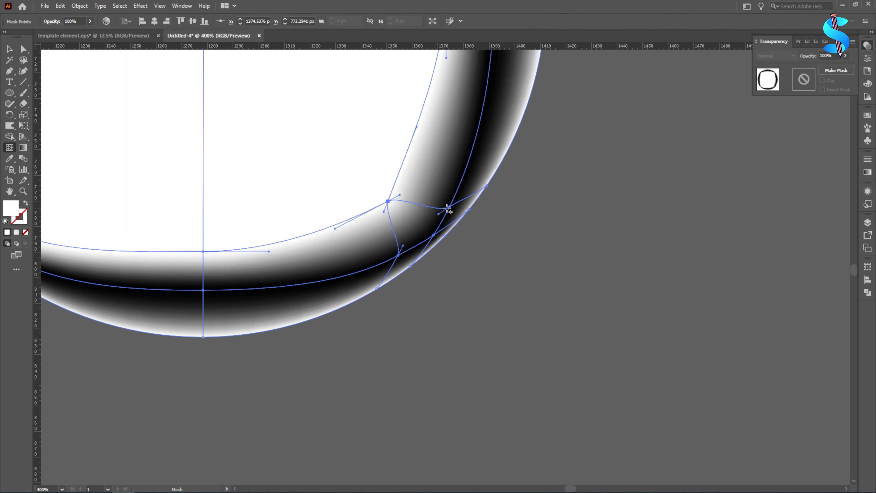
pyautogui.moveTo(448, 207); pyautogui.dragTo(426, 194)
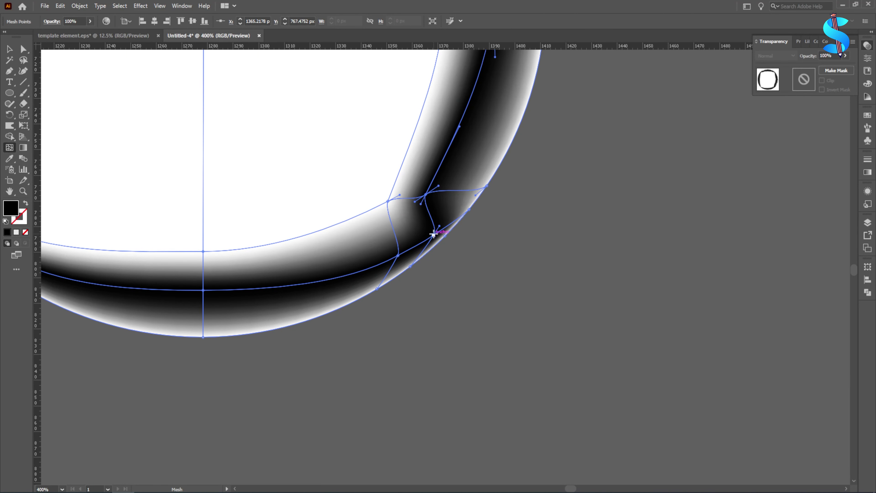
pyautogui.moveTo(434, 234); pyautogui.dragTo(411, 219)
pyautogui.moveTo(398, 255); pyautogui.dragTo(382, 242)
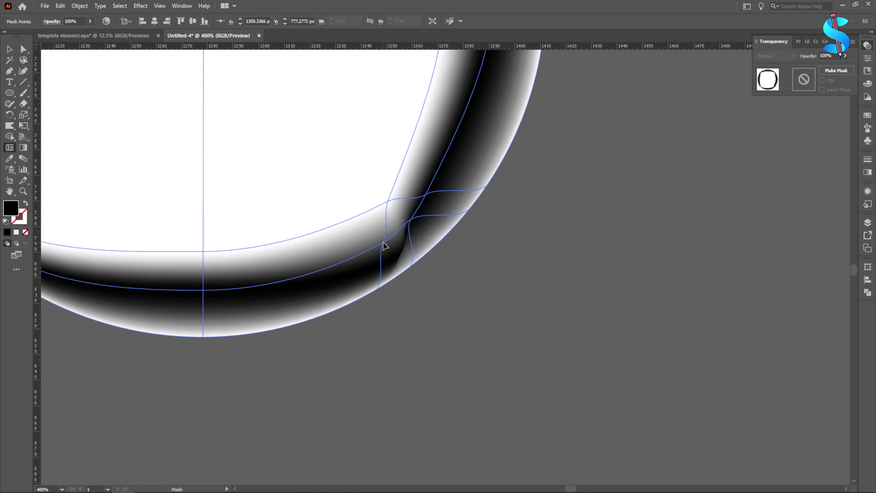
pyautogui.click(383, 244)
# Move the lower-left mesh intersections inward to match the shading of the lower-right corner
pyautogui.scroll(-3, 619, 224)
pyautogui.scroll(1, 372, 223)
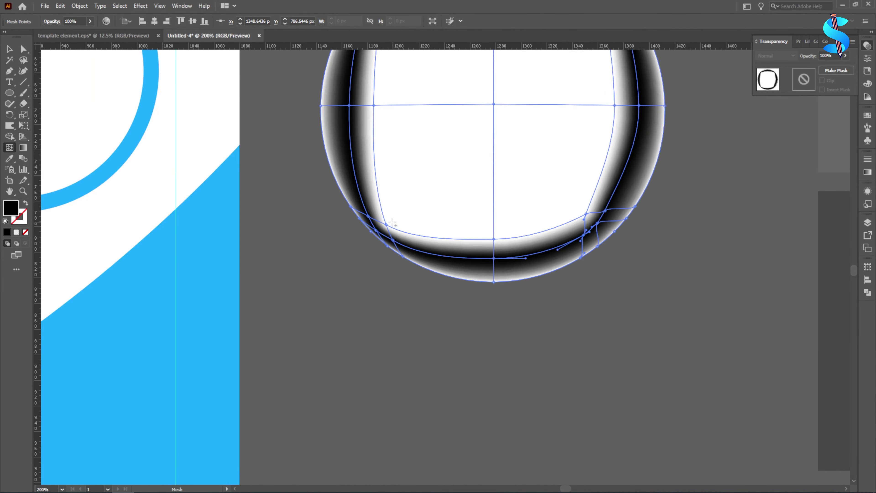
pyautogui.moveTo(386, 225); pyautogui.dragTo(370, 173)
pyautogui.scroll(3, 377, 226)
pyautogui.scroll(-4, 359, 206)
pyautogui.scroll(3, 366, 207)
pyautogui.scroll(2, 365, 93)
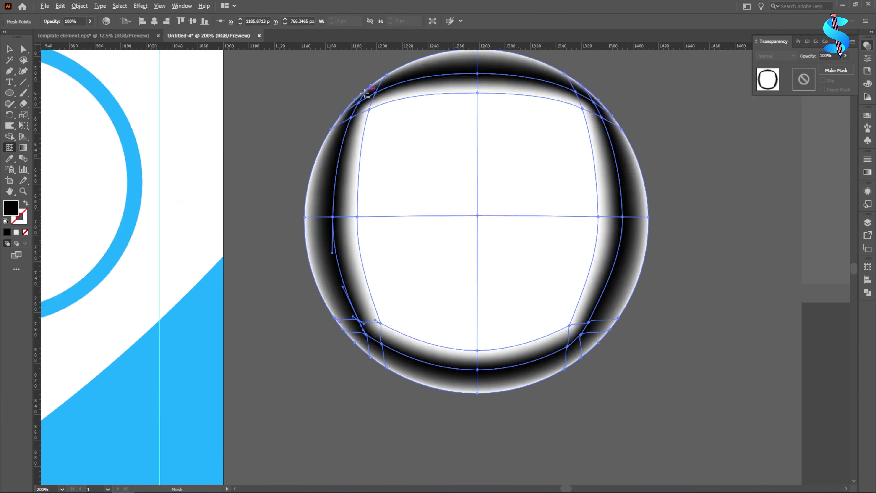
# Move the upper-left mesh intersections inward toward the centre to even out the dark ring
pyautogui.moveTo(369, 117); pyautogui.dragTo(386, 142)
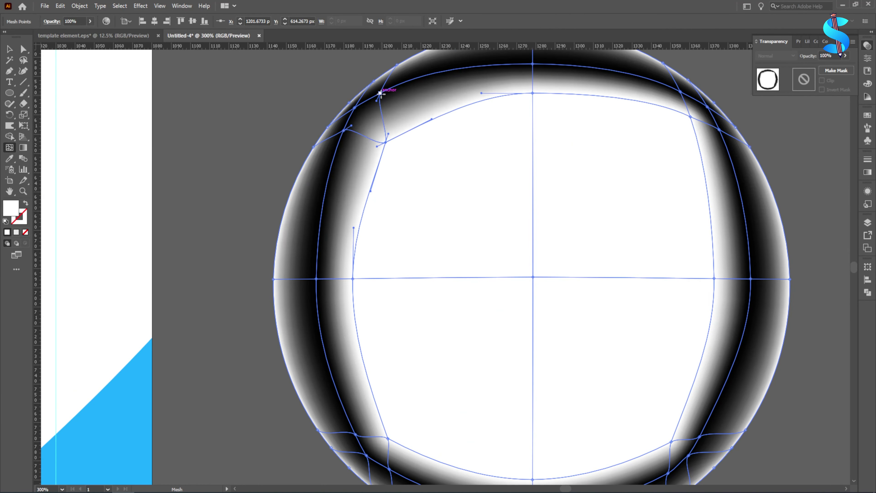
pyautogui.moveTo(380, 94); pyautogui.dragTo(355, 142)
pyautogui.click(340, 132)
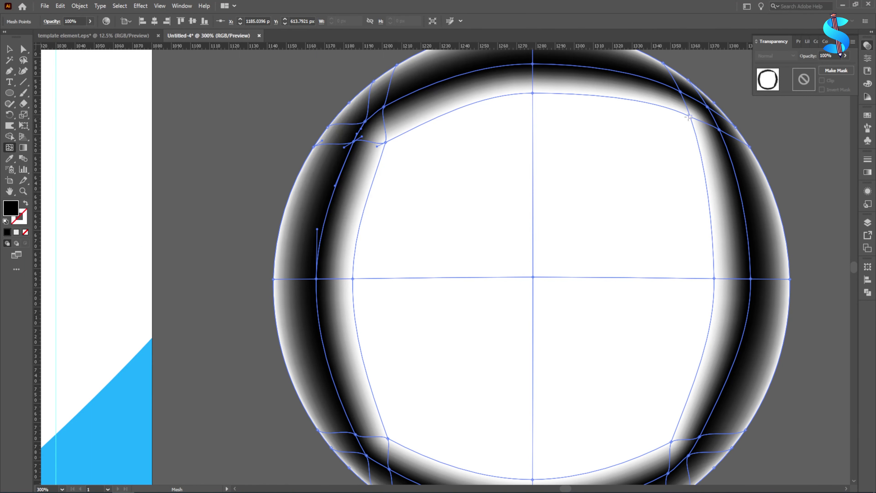
# Move the upper-right mesh intersections inward toward the centre to round off the dark ring
pyautogui.moveTo(689, 117); pyautogui.dragTo(677, 134)
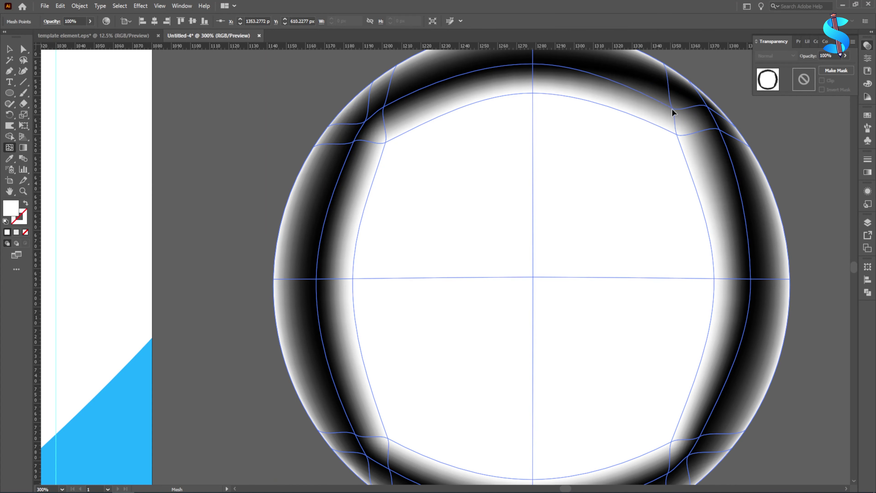
pyautogui.click(674, 104)
pyautogui.moveTo(707, 106); pyautogui.dragTo(714, 135)
# Select the whole mesh circle and set its blending mode to Multiply with 15% opacity
pyautogui.scroll(-3, 583, 165)
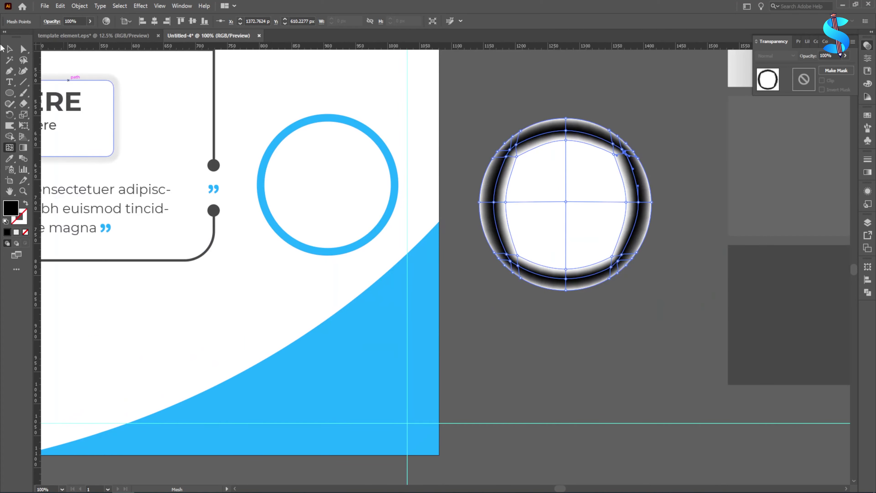
pyautogui.press('v')
pyautogui.moveTo(512, 87); pyautogui.dragTo(567, 166)
pyautogui.click(567, 169)
pyautogui.click(776, 56)
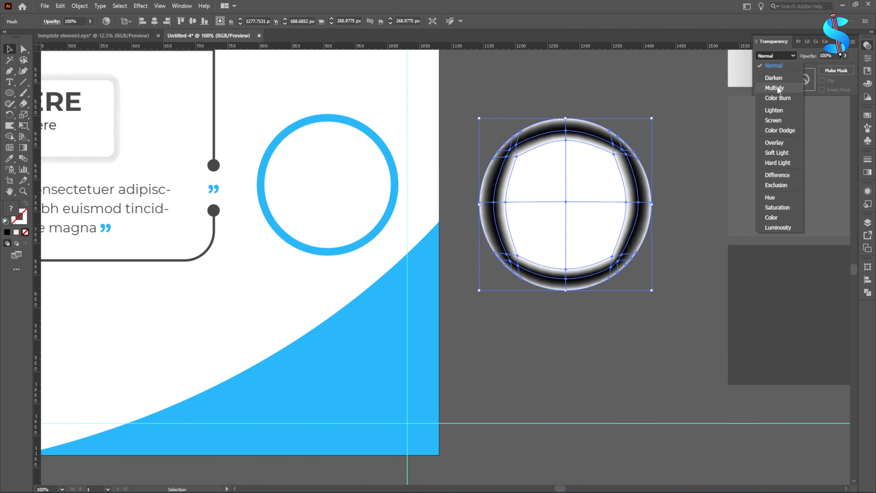
pyautogui.click(776, 85)
pyautogui.click(841, 54)
pyautogui.write('15')
pyautogui.press('Return')
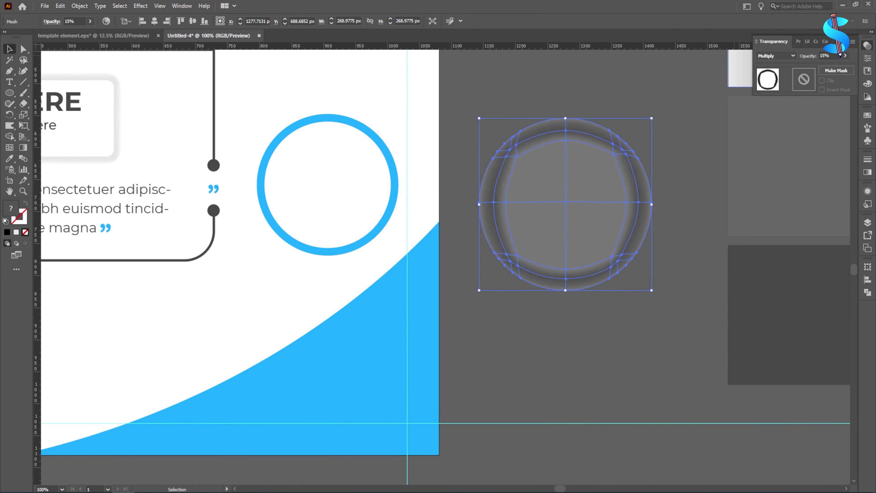
# Move the mesh shadow circle over the blue ring and align the selected objects on their horizontal centres
pyautogui.moveTo(613, 208); pyautogui.dragTo(378, 188)
pyautogui.moveTo(417, 165); pyautogui.dragTo(305, 90)
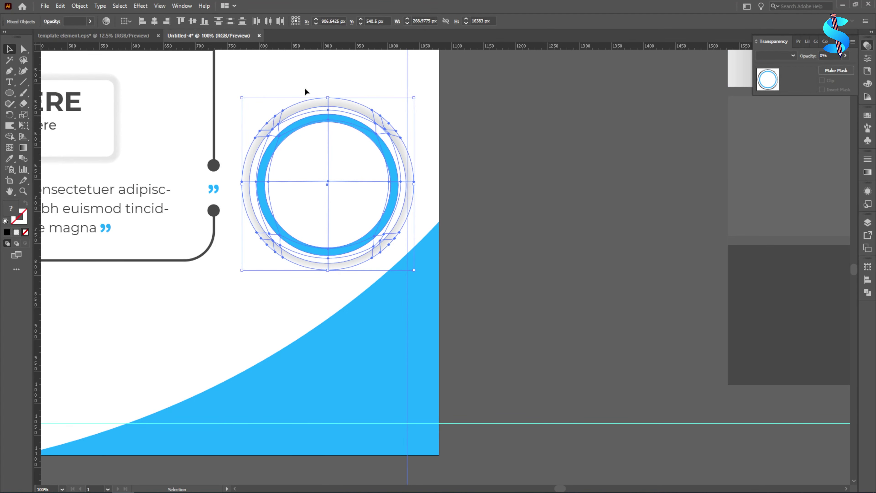
pyautogui.click(157, 20)
pyautogui.moveTo(424, 152); pyautogui.dragTo(424, 137)
pyautogui.click(506, 175)
# Shrink the mesh shadow circle slightly around the white circle behind the blue ring
pyautogui.scroll(3, 357, 91)
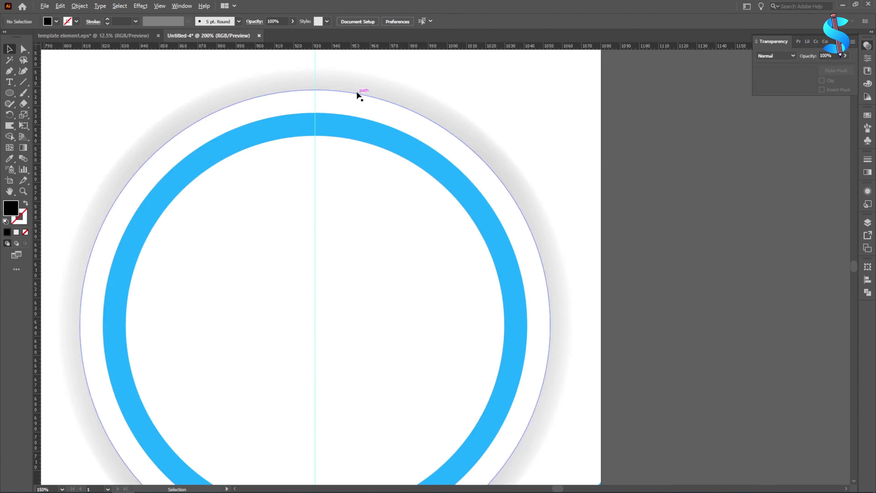
pyautogui.click(359, 96)
pyautogui.moveTo(317, 69); pyautogui.dragTo(317, 76)
pyautogui.click(698, 218)
pyautogui.scroll(-3, 673, 223)
pyautogui.scroll(-2, 675, 231)
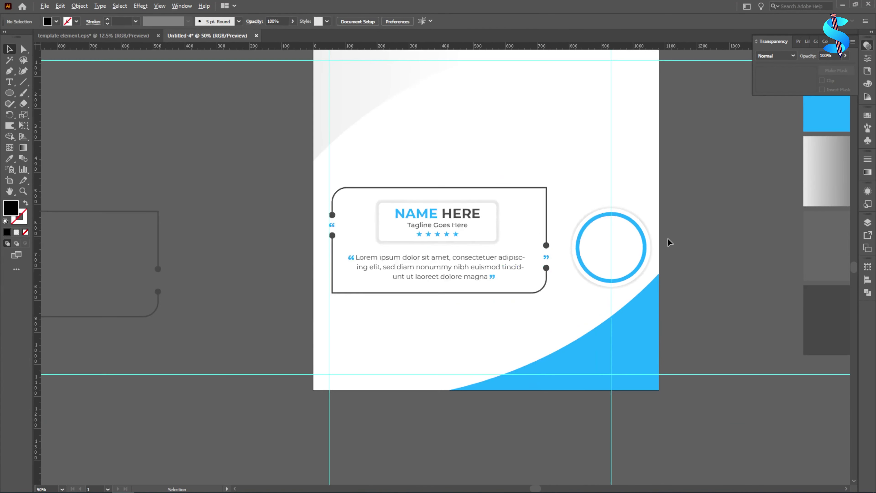
# Move the vertical guide at the ring's centre out to the right margin at about X 1030 px
pyautogui.moveTo(648, 238); pyautogui.dragTo(618, 242)
pyautogui.click(721, 237)
pyautogui.scroll(-2, 662, 230)
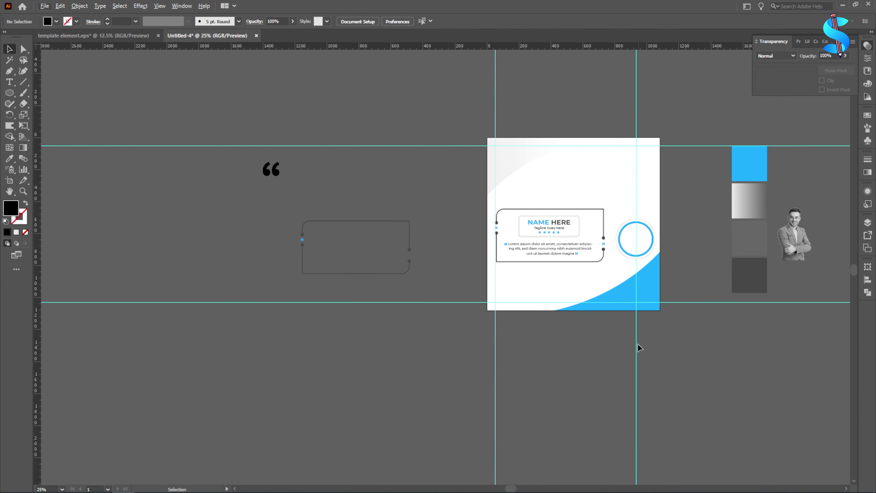
pyautogui.moveTo(638, 348); pyautogui.dragTo(654, 342)
pyautogui.scroll(2, 657, 255)
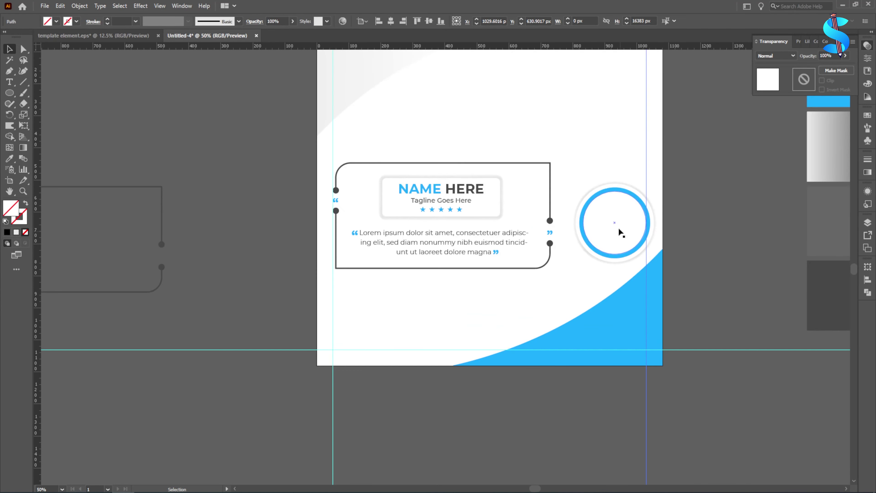
# Move the whole circular photo frame slightly left and scale it down a little
pyautogui.scroll(1, 603, 228)
pyautogui.moveTo(615, 226); pyautogui.dragTo(596, 224)
pyautogui.moveTo(604, 169); pyautogui.dragTo(602, 174)
pyautogui.click(745, 201)
# Bring the businessman photo next to the artboard and reflect it
pyautogui.scroll(-2, 436, 205)
pyautogui.moveTo(746, 223); pyautogui.dragTo(600, 164)
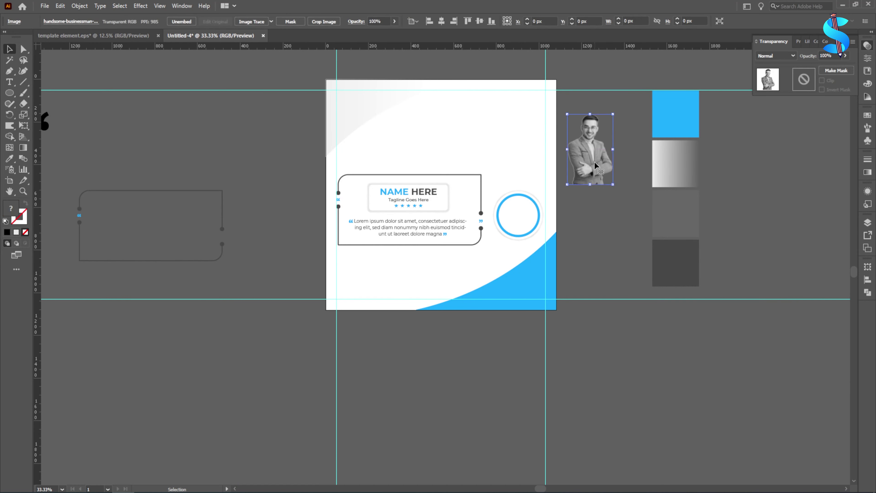
pyautogui.rightClick(594, 162)
pyautogui.moveTo(638, 227)
pyautogui.click(710, 270)
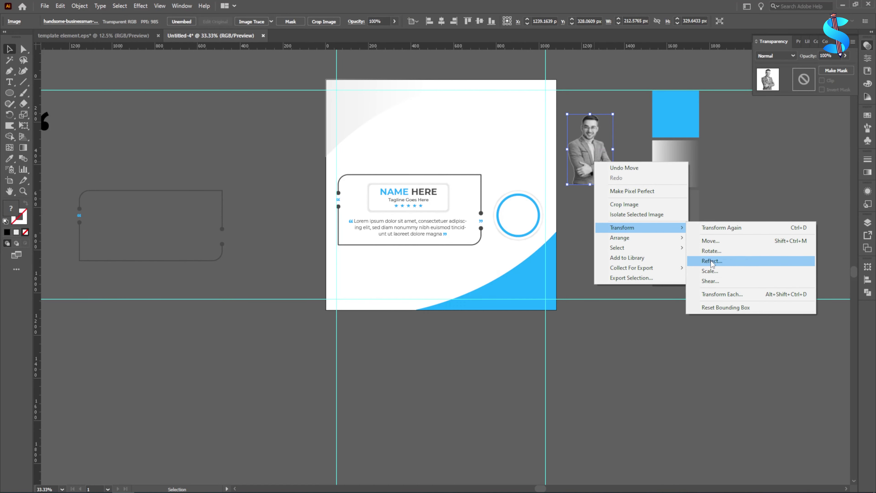
pyautogui.click(441, 309)
# Place the businessman photo over the circular frame and bring it to the front
pyautogui.hotkey('ctrl', '+')
pyautogui.hotkey('ctrl', '+')
pyautogui.moveTo(601, 147); pyautogui.dragTo(456, 243)
pyautogui.rightClick(461, 244)
pyautogui.moveTo(483, 243)
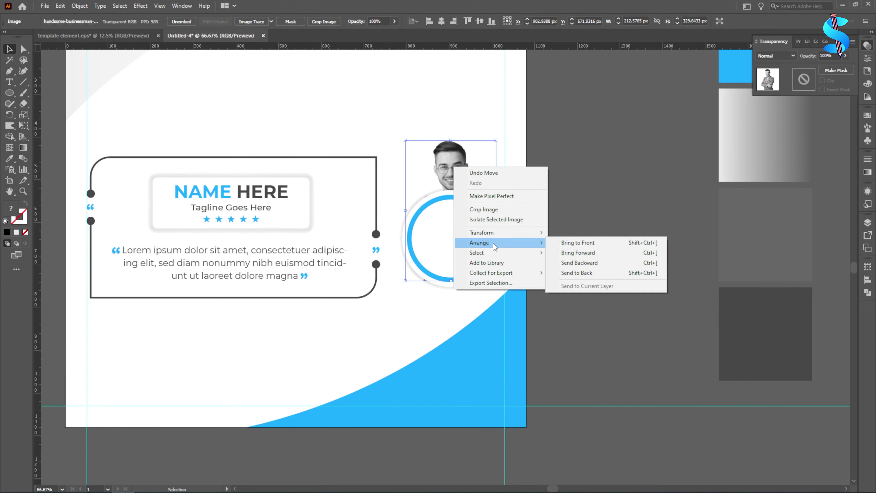
pyautogui.click(565, 242)
# Scale the photo down to fit the inner width of the blue ring, keeping its base on the ring
pyautogui.scroll(1, 454, 177)
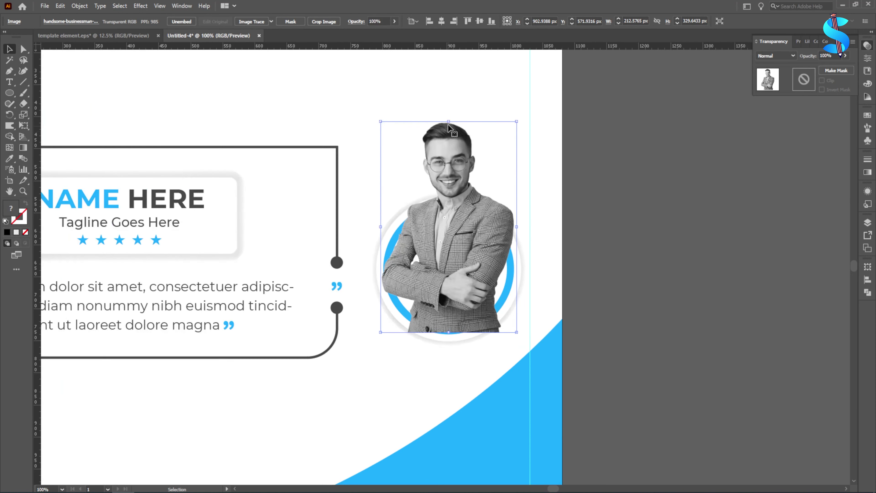
pyautogui.moveTo(449, 124); pyautogui.dragTo(442, 155)
pyautogui.click(634, 265)
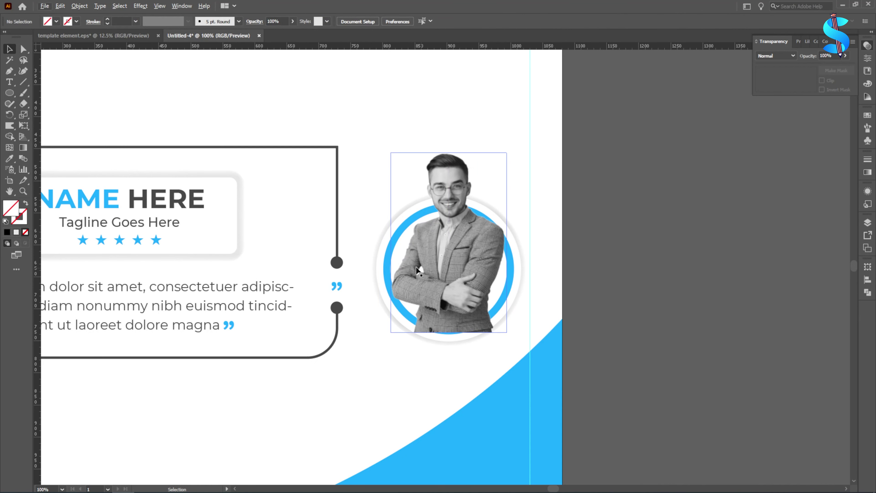
# Duplicate the innermost white ellipse of the frame in place and bring the copy in front of the photo
pyautogui.press('F7')
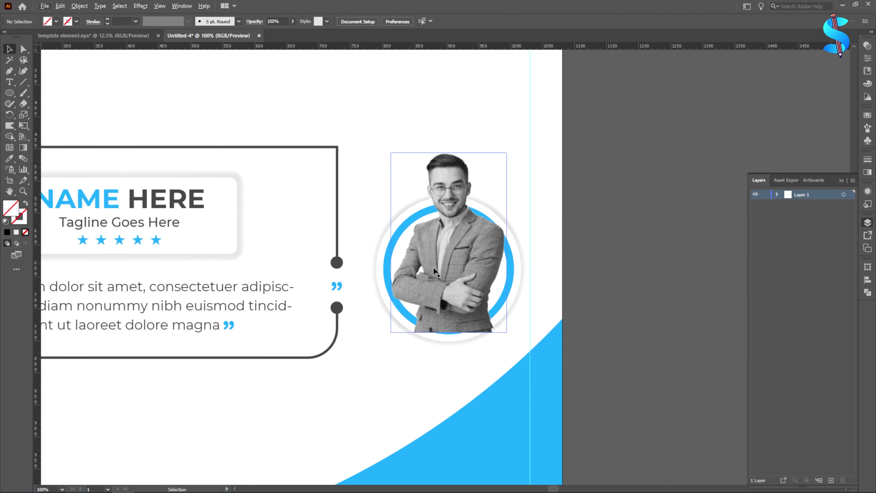
pyautogui.click(777, 196)
pyautogui.click(844, 214)
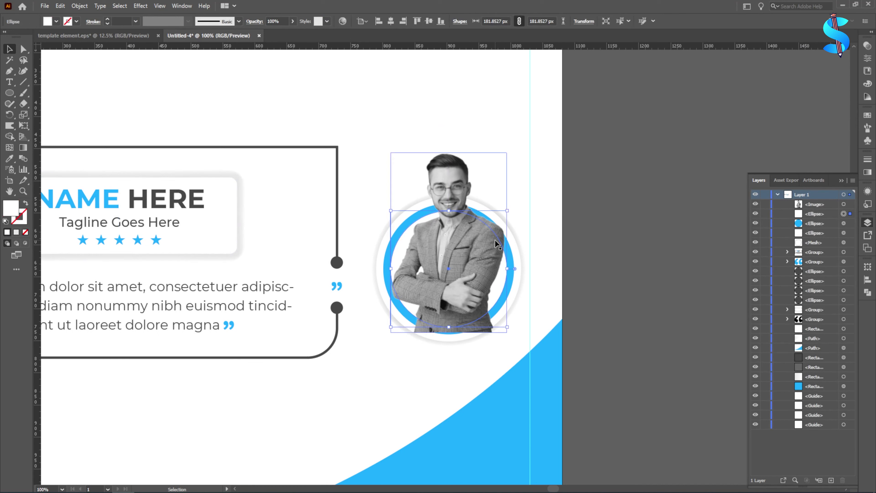
pyautogui.rightClick(423, 256)
pyautogui.moveTo(435, 421)
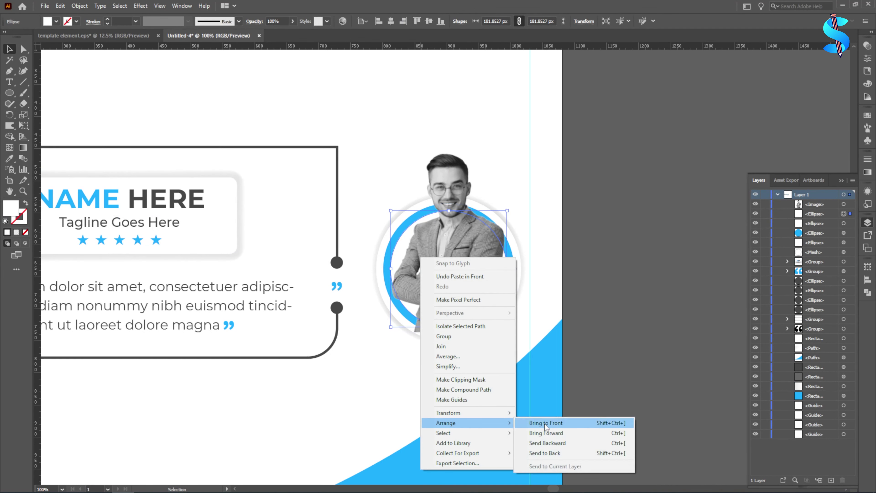
pyautogui.click(540, 421)
pyautogui.click(601, 258)
# Draw a closed Pen shape around the man's head and the upper part of the ring, overlapping the front ellipse
pyautogui.press('p')
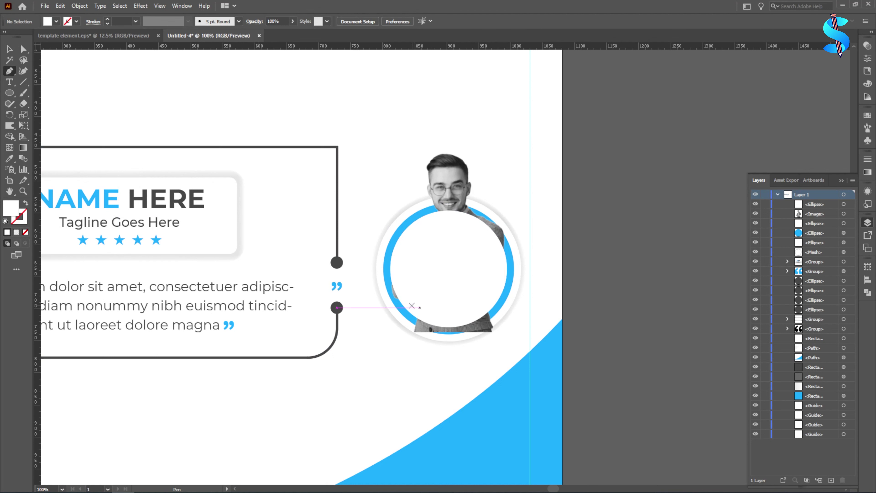
pyautogui.click(406, 306)
pyautogui.click(387, 302)
pyautogui.click(374, 118)
pyautogui.click(480, 133)
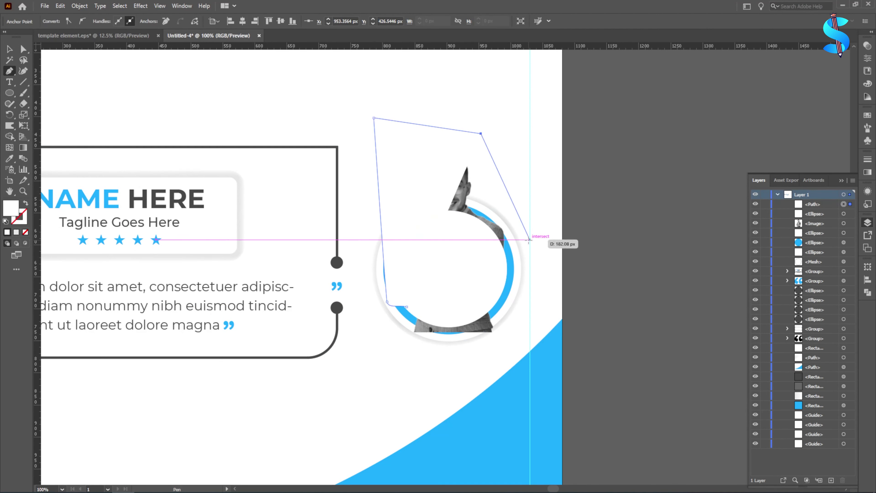
pyautogui.click(530, 239)
pyautogui.click(489, 293)
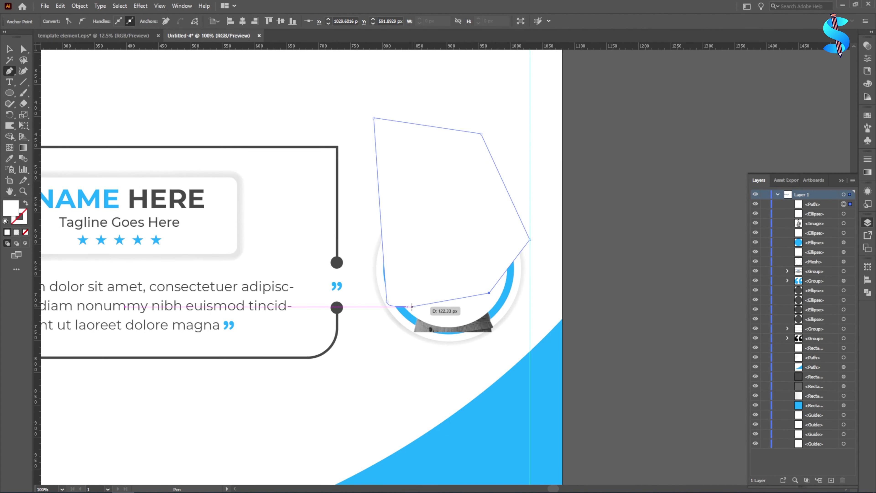
# Unite the Pen shape and the front ellipse into one shape with Pathfinder
pyautogui.click(9, 49)
pyautogui.keyDown('shift'); pyautogui.click(446, 306); pyautogui.keyUp('shift')
pyautogui.click(868, 292)
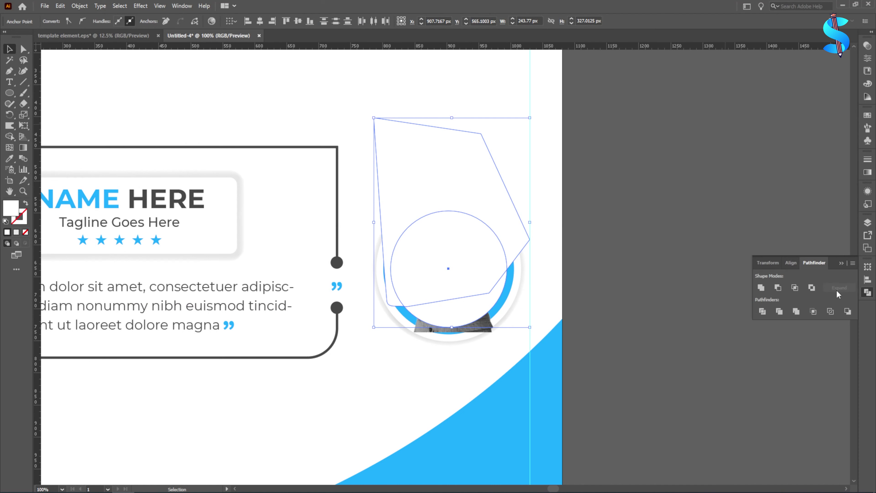
pyautogui.click(761, 287)
# Make a clipping mask from the united shape and the businessman photo
pyautogui.keyDown('shift'); pyautogui.click(469, 250); pyautogui.keyUp('shift')
pyautogui.rightClick(469, 250)
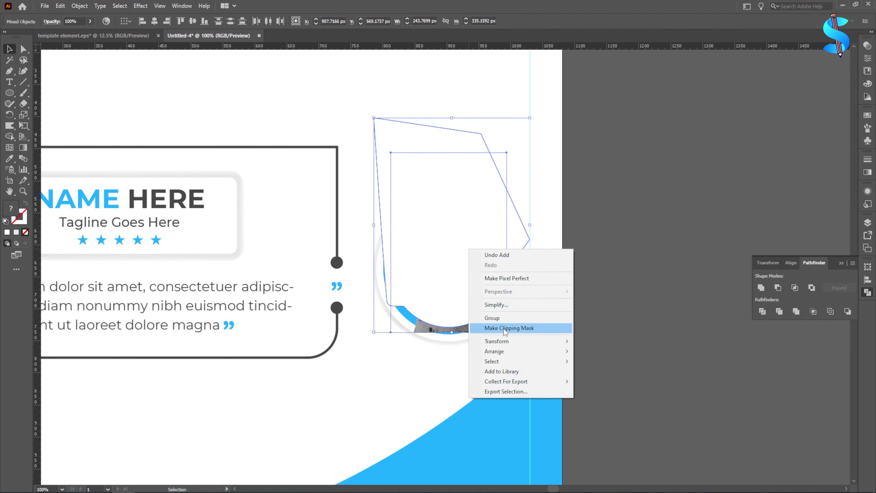
pyautogui.click(519, 326)
pyautogui.click(615, 304)
# Group the clipped photo with its rings and mesh shadow
pyautogui.moveTo(391, 123); pyautogui.dragTo(436, 282)
pyautogui.hotkey('ctrl', 'z')
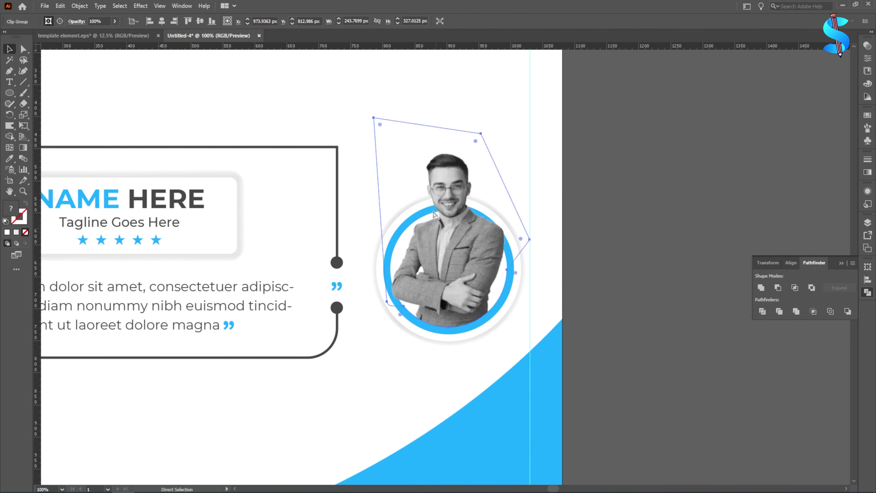
pyautogui.press('a')
pyautogui.moveTo(361, 83); pyautogui.dragTo(476, 332)
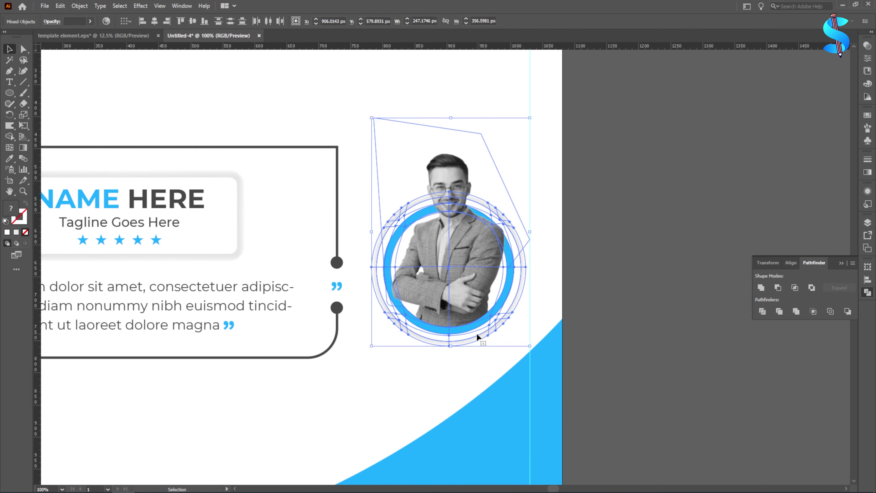
pyautogui.hotkey('ctrl', 'g')
pyautogui.click(659, 290)
# Enlarge the grouped photo frame to about 257 × 370 px
pyautogui.click(460, 283)
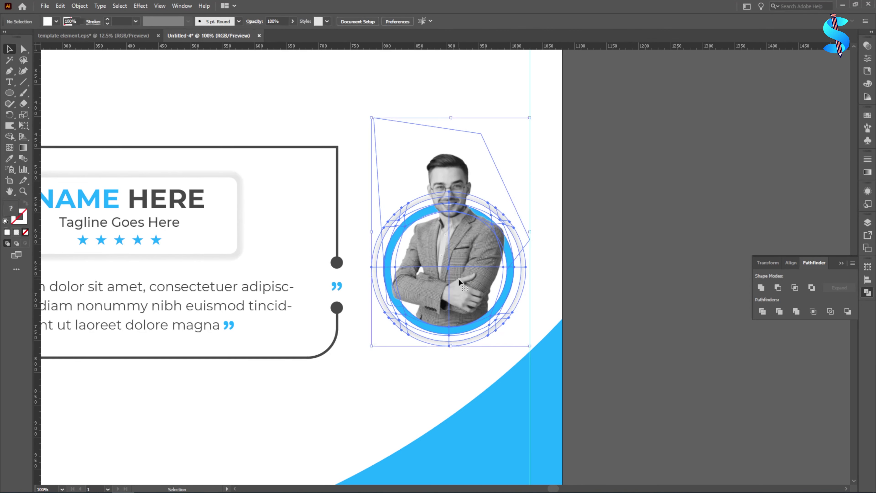
pyautogui.moveTo(372, 234); pyautogui.dragTo(366, 281)
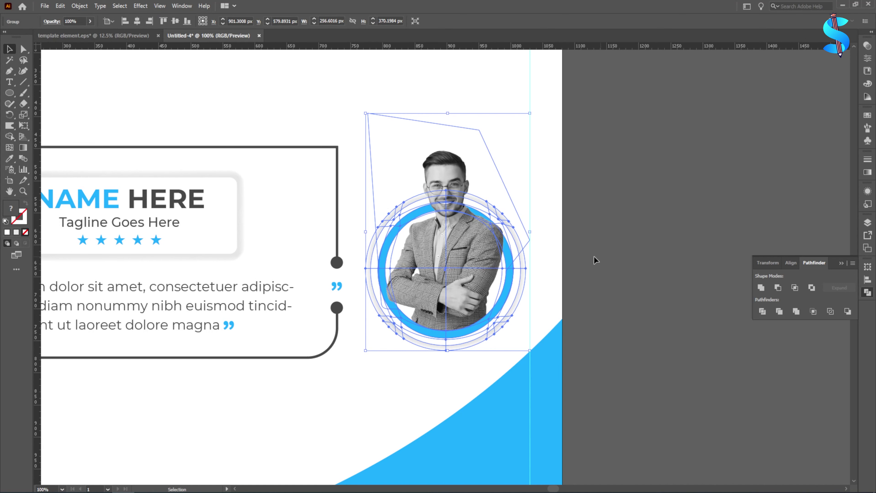
pyautogui.click(655, 248)
# Shift the photo frame group slightly right and enlarge it a little more about its centre
pyautogui.scroll(-2, 651, 252)
pyautogui.scroll(3, 562, 259)
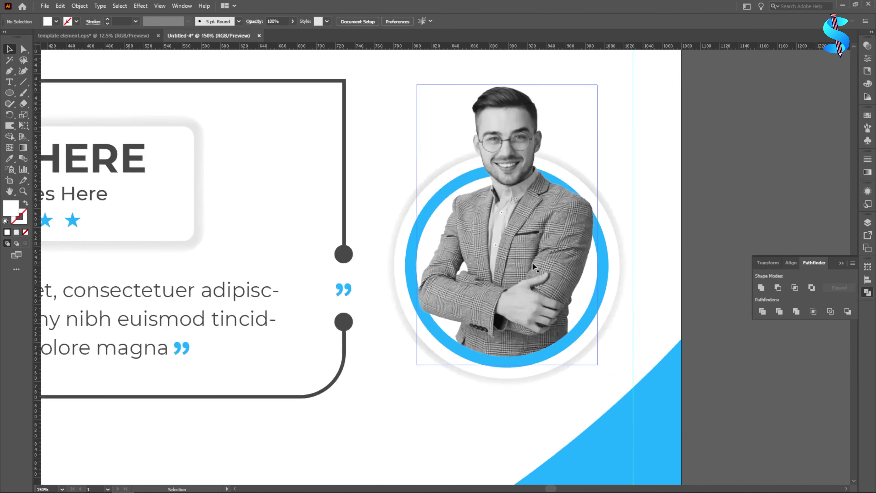
pyautogui.moveTo(534, 263); pyautogui.dragTo(545, 265)
pyautogui.moveTo(397, 209); pyautogui.dragTo(375, 200)
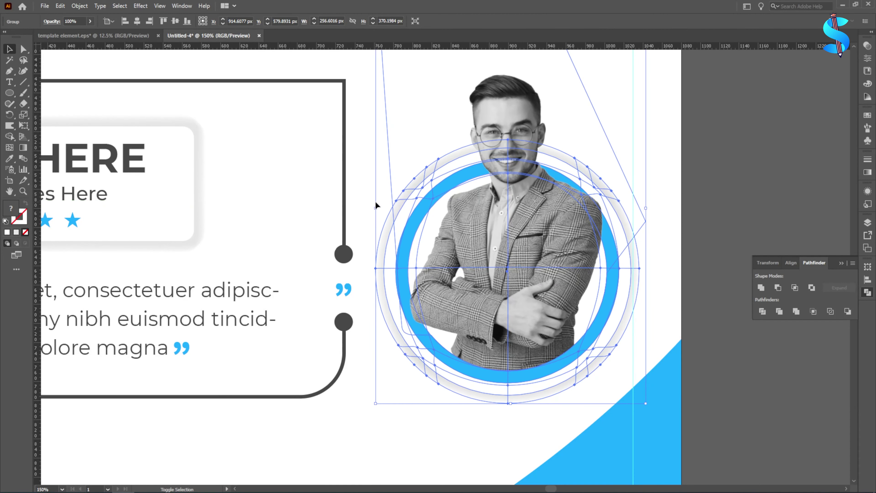
pyautogui.scroll(-3, 571, 209)
pyautogui.click(677, 195)
# Add the text TESTIMONIAL in the empty area above the quote frame
pyautogui.scroll(2, 592, 286)
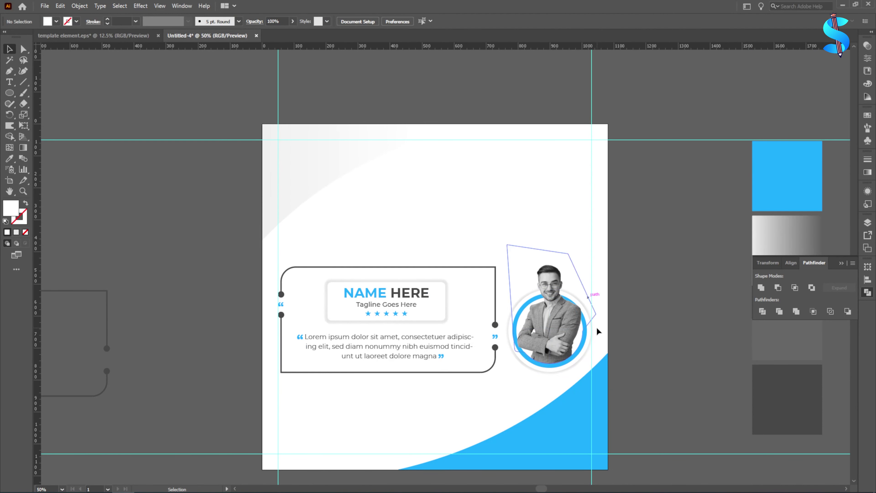
pyautogui.click(10, 82)
pyautogui.click(328, 209)
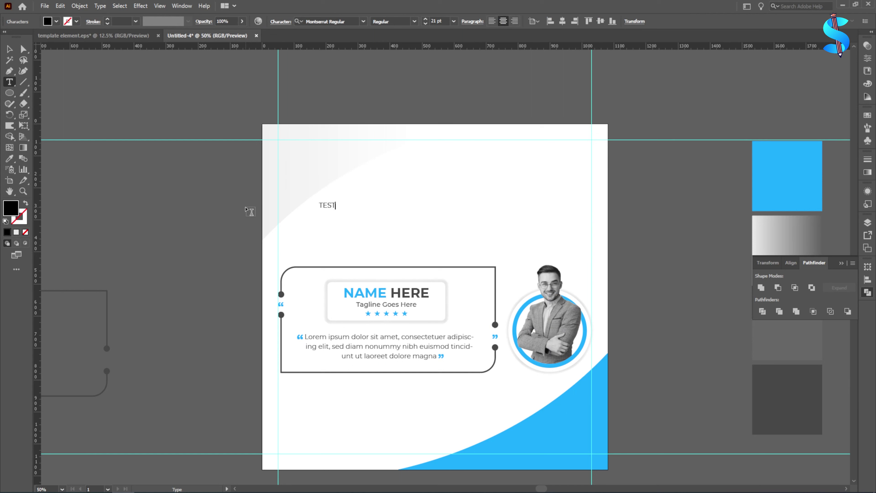
pyautogui.click(10, 50)
# Set the TESTIMONIAL heading in Oswald Bold and scale it to about 155 pt above the quote frame
pyautogui.click(330, 22)
pyautogui.write('os')
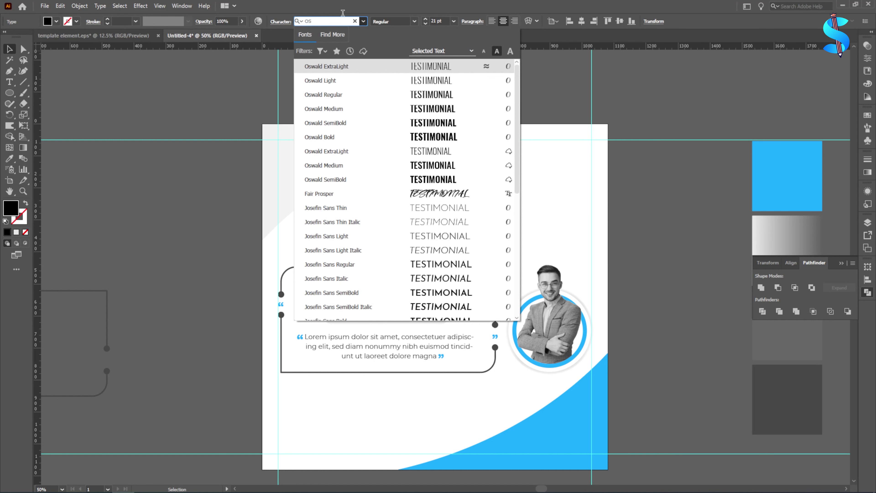
pyautogui.click(359, 137)
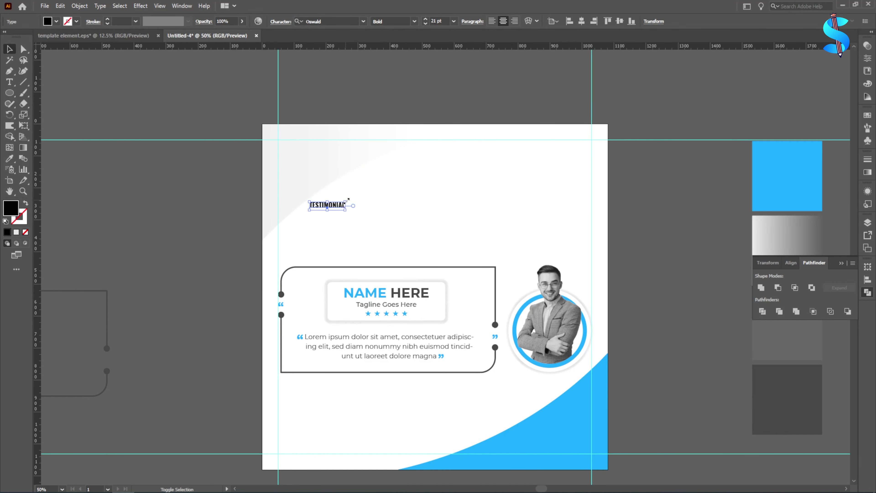
pyautogui.moveTo(346, 201); pyautogui.dragTo(572, 147)
pyautogui.moveTo(455, 173); pyautogui.dragTo(444, 212)
# Recolour the TESTIMONIAL heading with the blue sampled from the lower corner shape
pyautogui.click(9, 158)
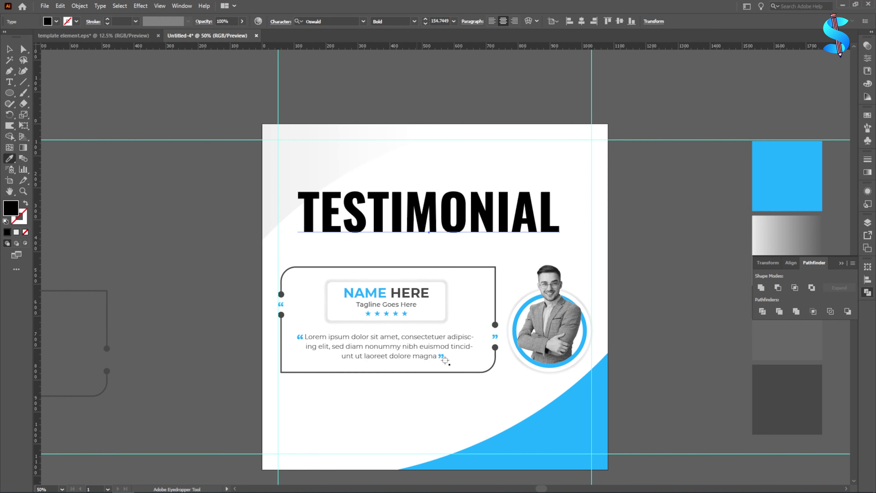
pyautogui.scroll(-1, 444, 360)
pyautogui.click(556, 394)
pyautogui.click(10, 60)
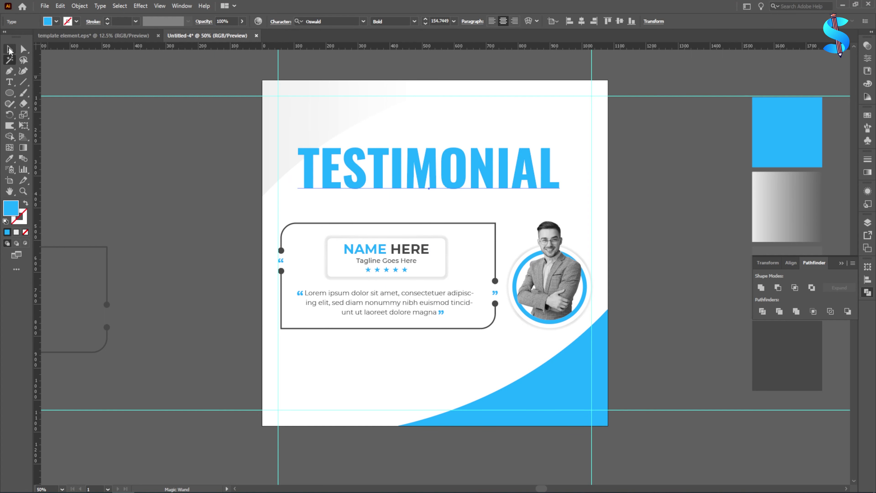
pyautogui.click(10, 49)
# Duplicate the TESTIMONIAL heading above the original and change the copy's text to Client
pyautogui.scroll(1, 419, 207)
pyautogui.moveTo(418, 207); pyautogui.dragTo(421, 111)
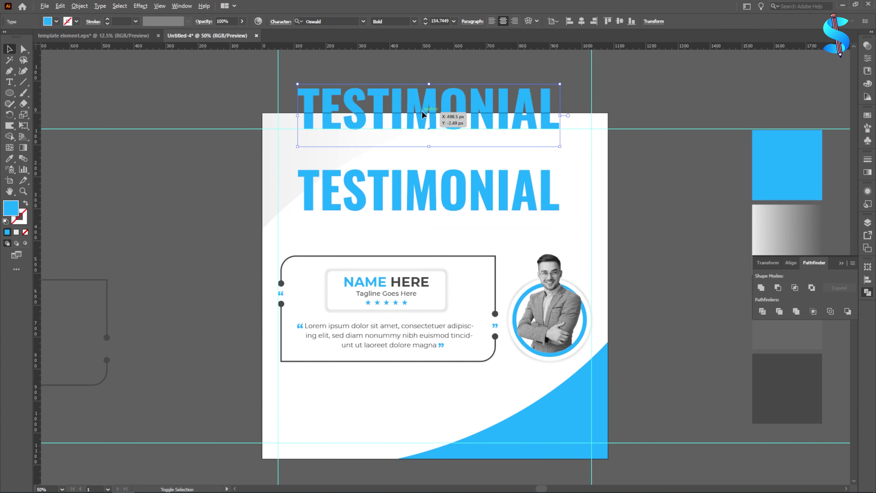
pyautogui.click(12, 85)
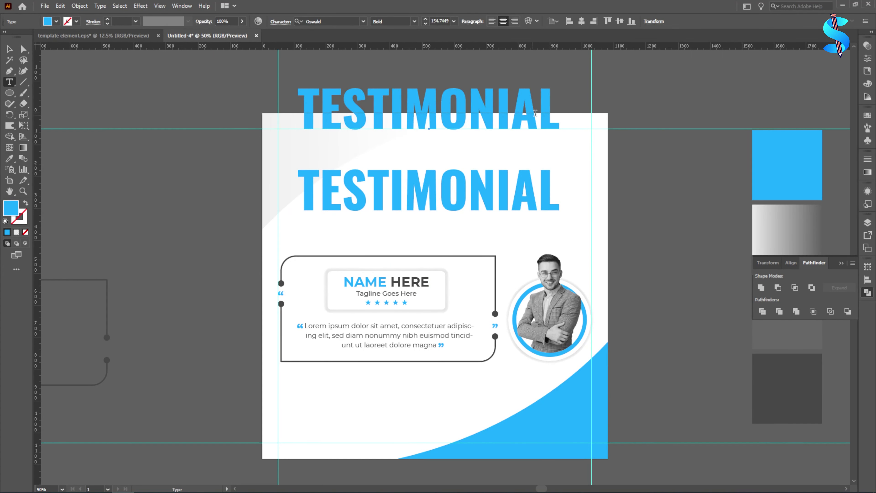
pyautogui.doubleClick(555, 108)
pyautogui.write('Client')
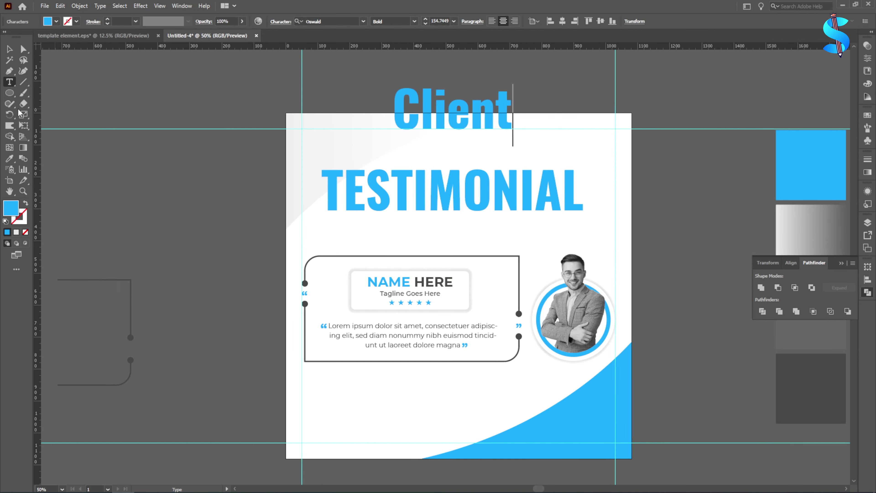
# Set the Client text in the Christmas Wish Calligraphy font
pyautogui.click(10, 49)
pyautogui.click(328, 21)
pyautogui.write('ca')
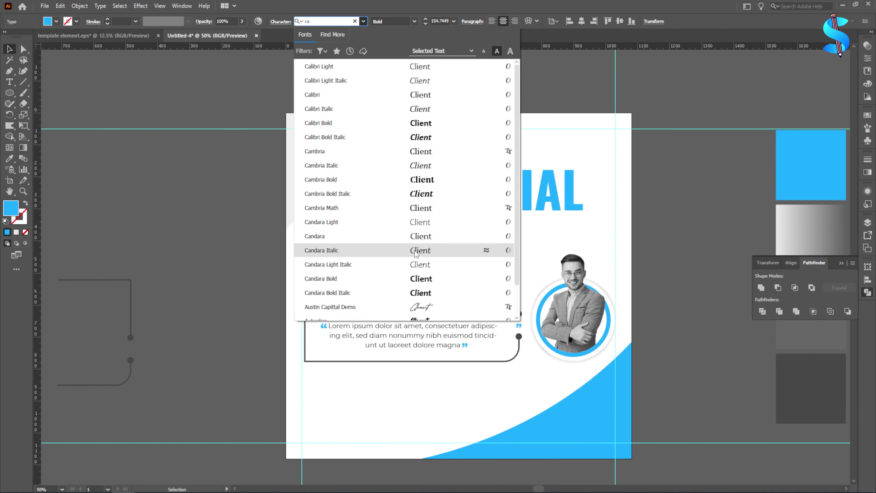
pyautogui.scroll(-1, 418, 274)
pyautogui.click(419, 300)
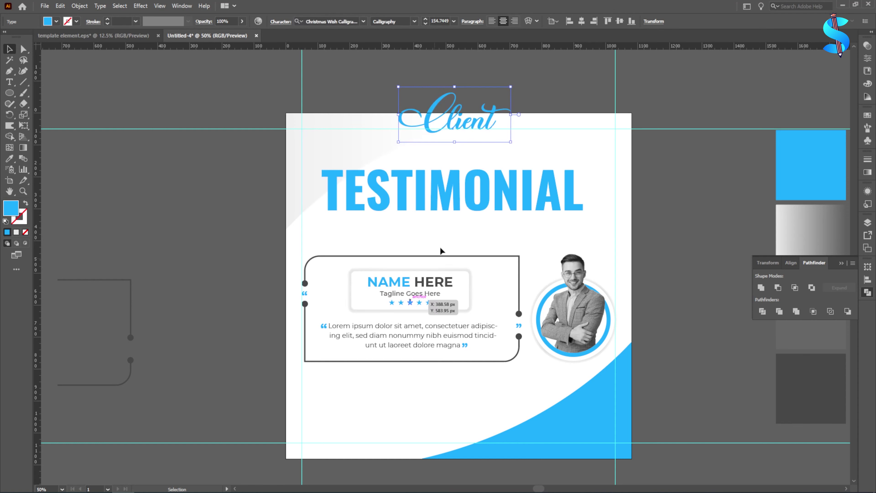
# Recolour the Client text with the dark grey sampled from the quote frame's end dot
pyautogui.click(9, 158)
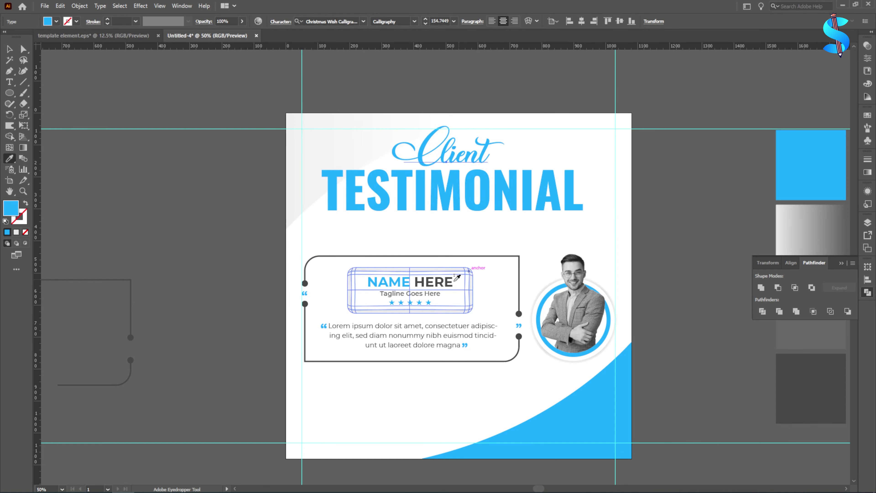
pyautogui.click(305, 284)
pyautogui.click(10, 49)
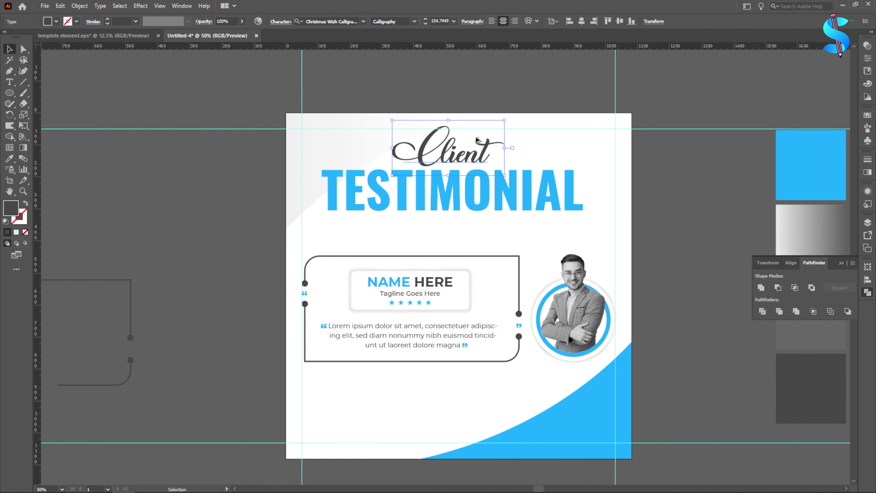
# Centre Client and TESTIMONIAL on each other and position Client so it slightly overlaps the upper edge of TESTIMONIAL
pyautogui.hotkey('ctrl', '+')
pyautogui.hotkey('ctrl', '+')
pyautogui.hotkey('ctrl', '+')
pyautogui.moveTo(432, 163); pyautogui.dragTo(432, 185)
pyautogui.scroll(-3, 424, 187)
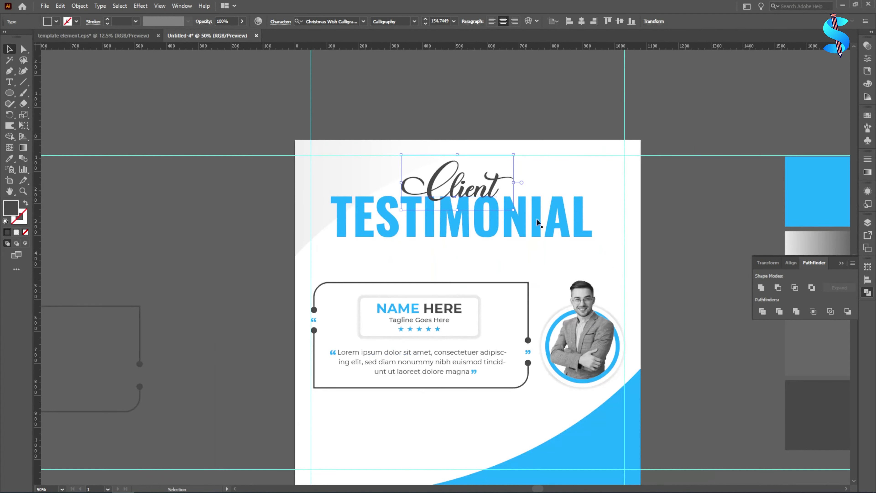
pyautogui.keyDown('shift'); pyautogui.click(538, 221); pyautogui.keyUp('shift')
pyautogui.click(562, 21)
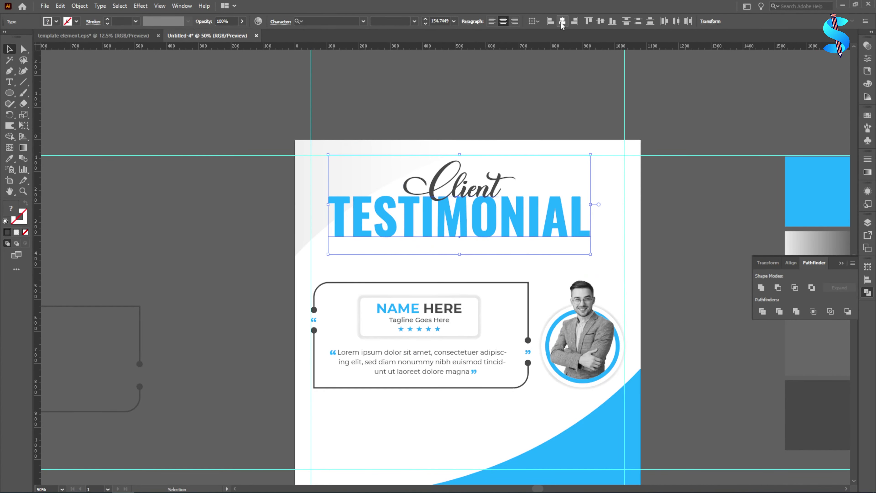
pyautogui.click(518, 90)
pyautogui.scroll(2, 461, 168)
pyautogui.moveTo(411, 188); pyautogui.dragTo(407, 193)
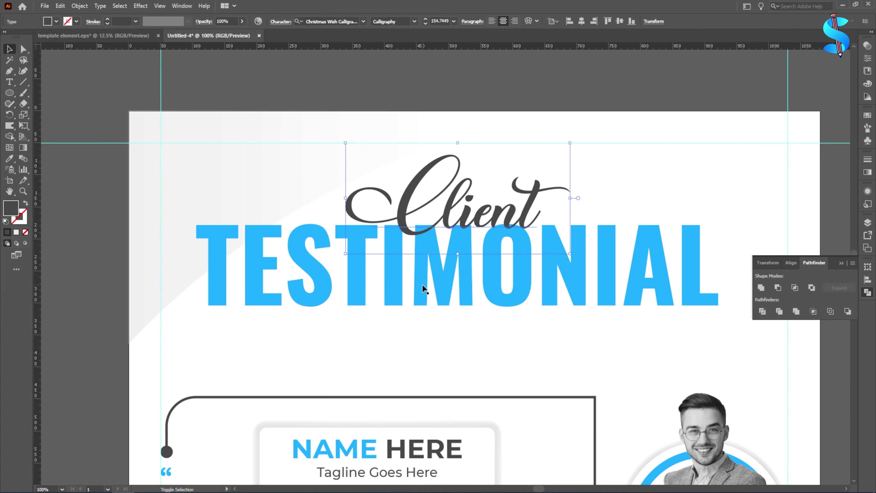
# Group the Client and TESTIMONIAL texts and centre the group horizontally on the artboard
pyautogui.keyDown('shift'); pyautogui.click(423, 286); pyautogui.keyUp('shift')
pyautogui.hotkey('ctrl', 'g')
pyautogui.click(586, 22)
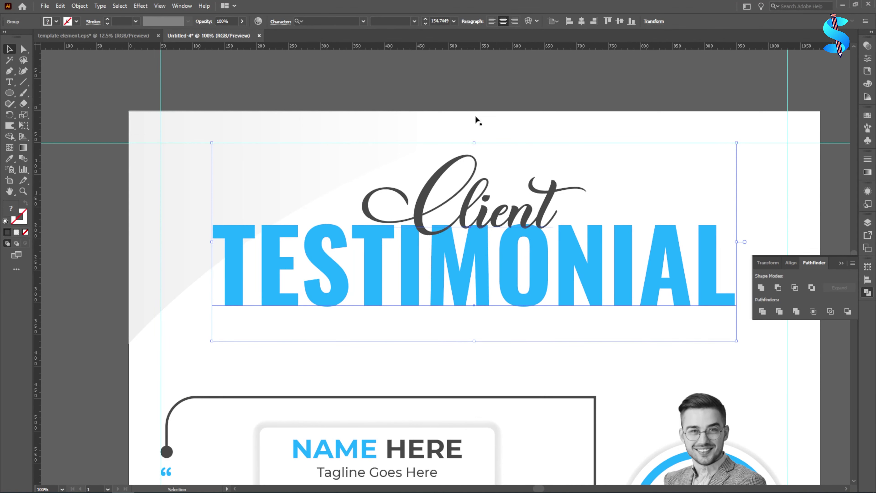
pyautogui.hotkey('ctrl', '-')
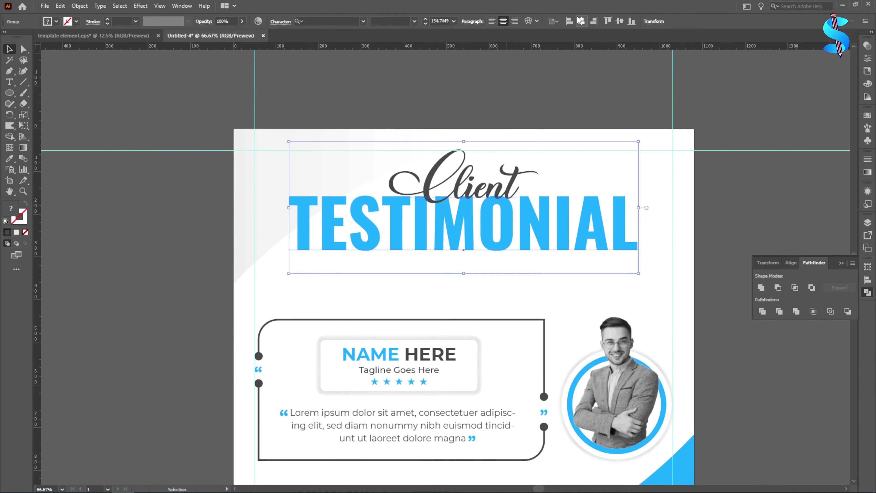
# Move the grouped heading vertically so the top of the Client lettering meets the upper margin guide
pyautogui.scroll(3, 435, 163)
pyautogui.moveTo(434, 164); pyautogui.dragTo(435, 166)
pyautogui.scroll(-4, 435, 164)
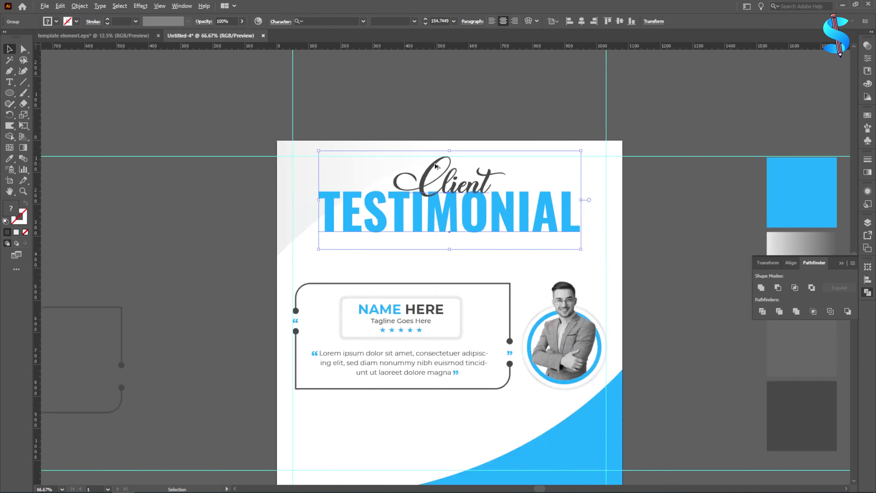
pyautogui.click(476, 95)
pyautogui.scroll(-3, 421, 137)
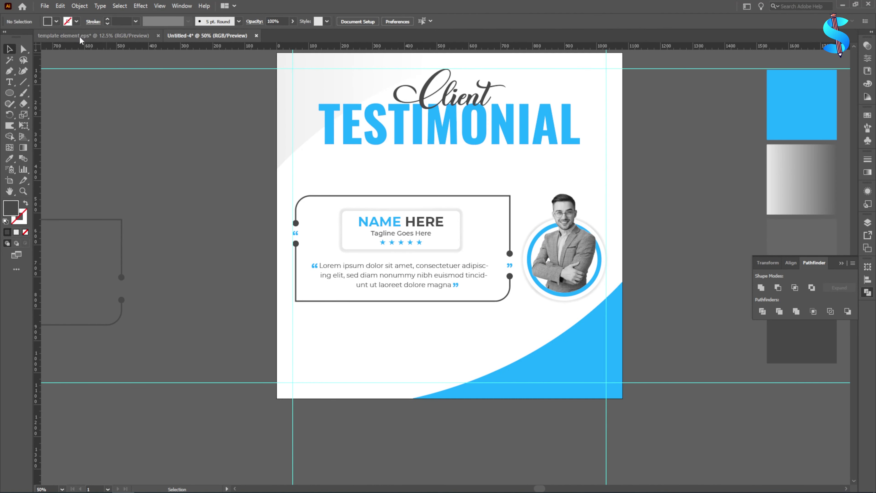
# Copy the Get More Information phone block from the template element document and place it at the artboard's lower-left margin guides
pyautogui.click(79, 37)
pyautogui.scroll(-3, 361, 246)
pyautogui.scroll(3, 314, 297)
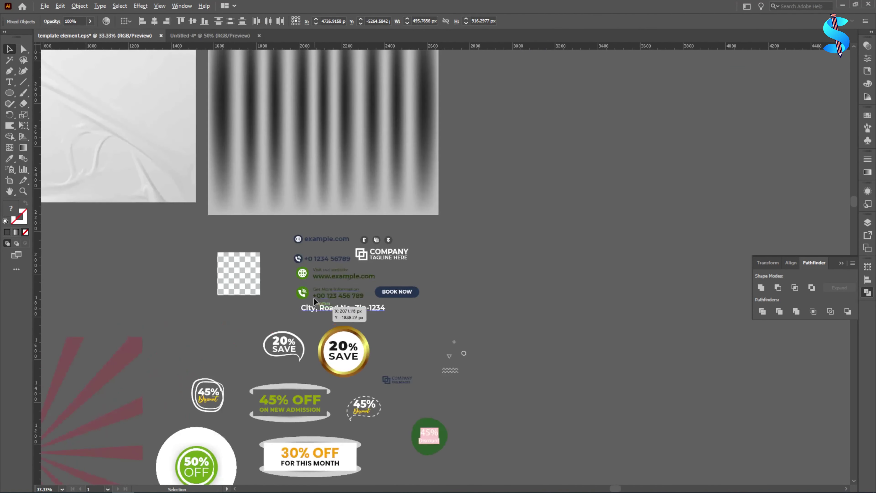
pyautogui.moveTo(306, 295); pyautogui.dragTo(358, 321)
pyautogui.scroll(3, 341, 364)
pyautogui.moveTo(449, 292); pyautogui.dragTo(315, 327)
pyautogui.scroll(6, 315, 328)
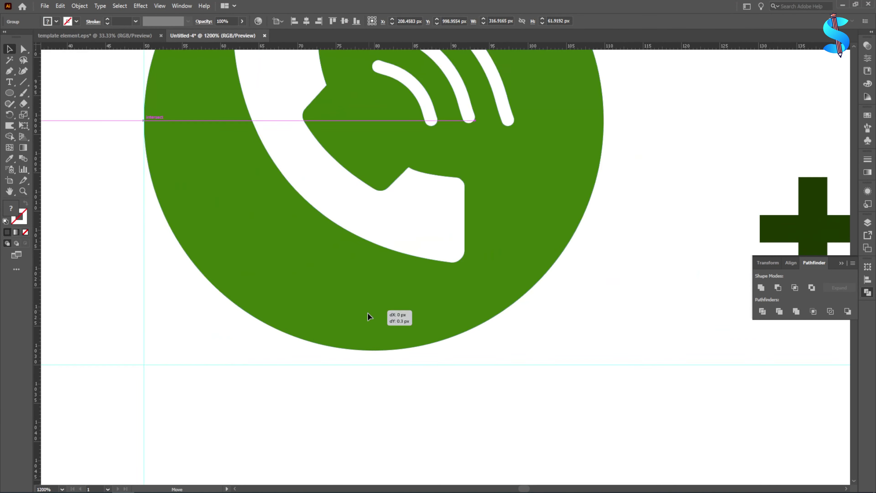
pyautogui.scroll(-6, 274, 261)
pyautogui.click(322, 358)
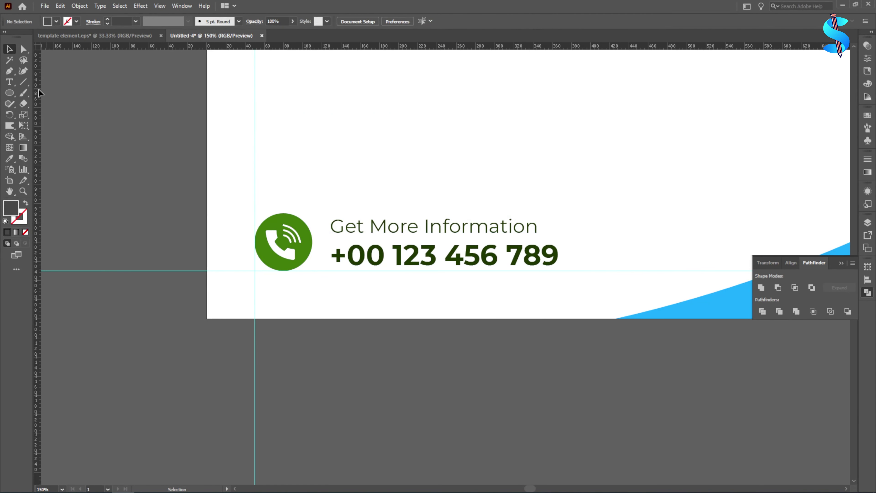
# Recolour the phone icon's circle with the blue sampled from the lower corner shape
pyautogui.click(271, 261)
pyautogui.press('i')
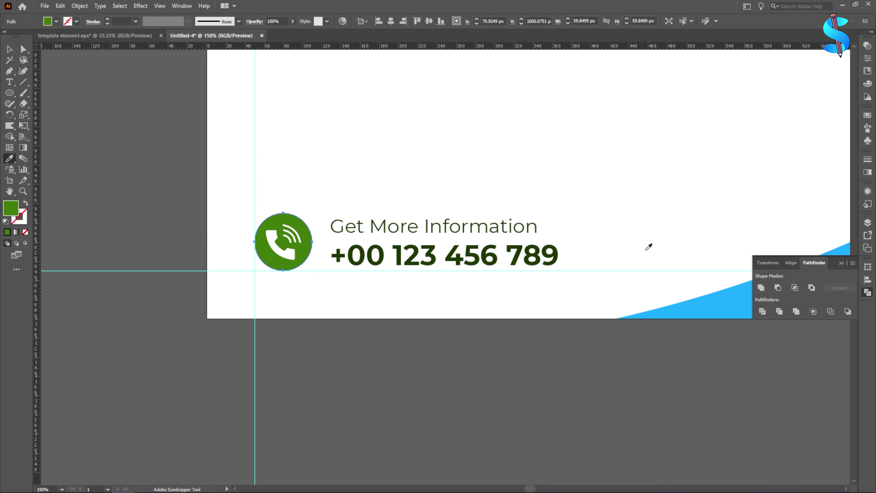
pyautogui.click(687, 305)
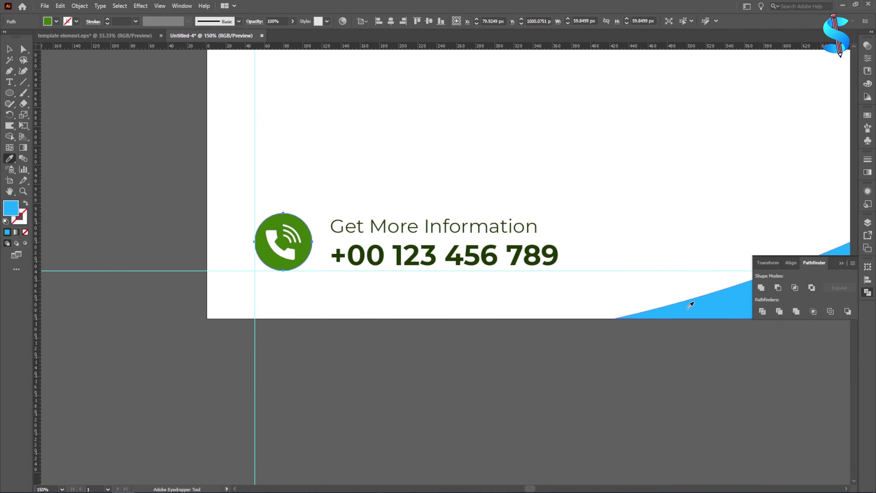
# Recolour both lines of the Get More Information phone text with the dark grey sampled from the quote frame
pyautogui.click(331, 221)
pyautogui.hotkey('ctrl', 'z')
pyautogui.moveTo(332, 226); pyautogui.dragTo(559, 256)
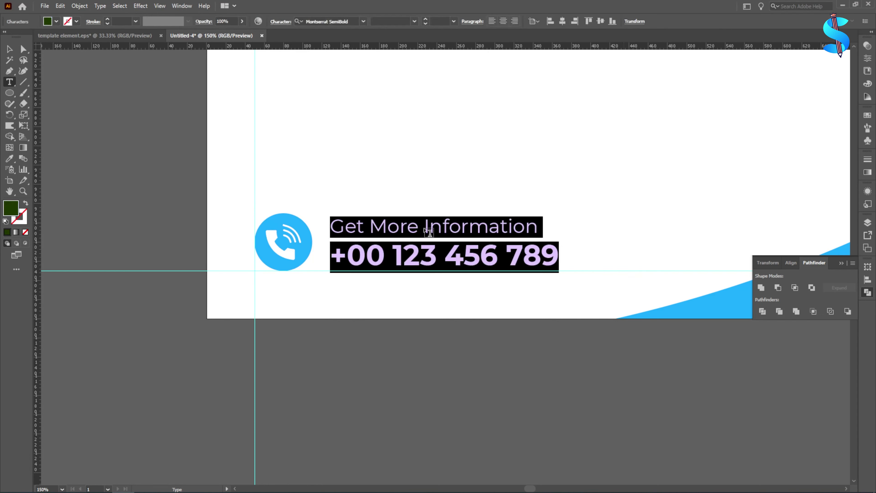
pyautogui.click(7, 159)
pyautogui.scroll(-4, 399, 211)
pyautogui.scroll(7, 397, 129)
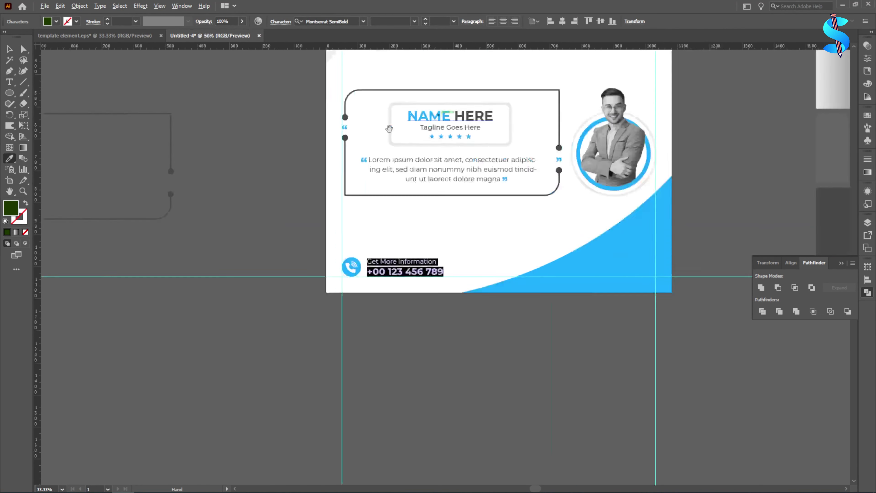
pyautogui.click(279, 146)
pyautogui.scroll(-5, 264, 152)
pyautogui.click(11, 50)
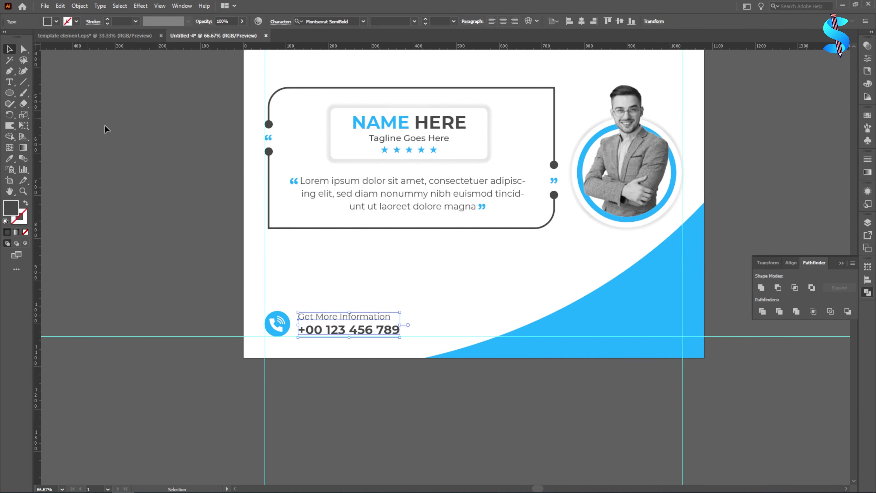
pyautogui.click(112, 131)
# Draw a rectangle about 238 × 50 px in the blue corner shape, ending at the lower-right margin guides
pyautogui.moveTo(9, 91); pyautogui.dragTo(45, 92)
pyautogui.scroll(3, 575, 334)
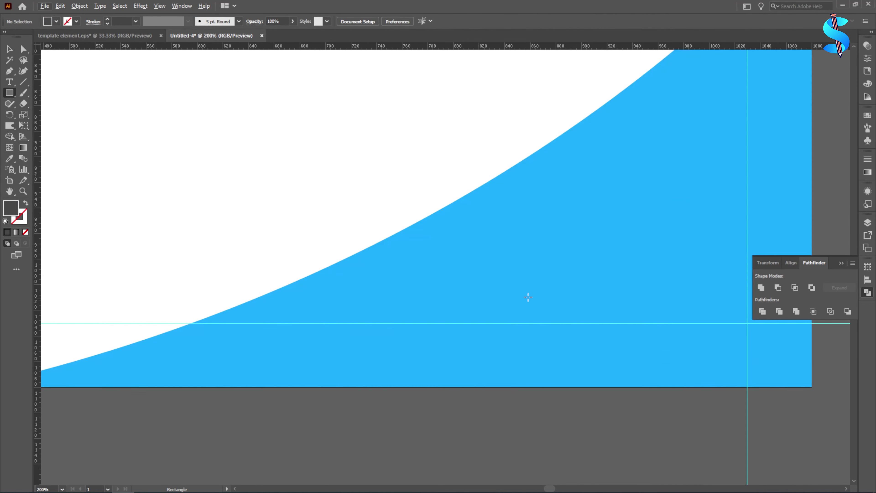
pyautogui.moveTo(474, 284); pyautogui.dragTo(749, 322)
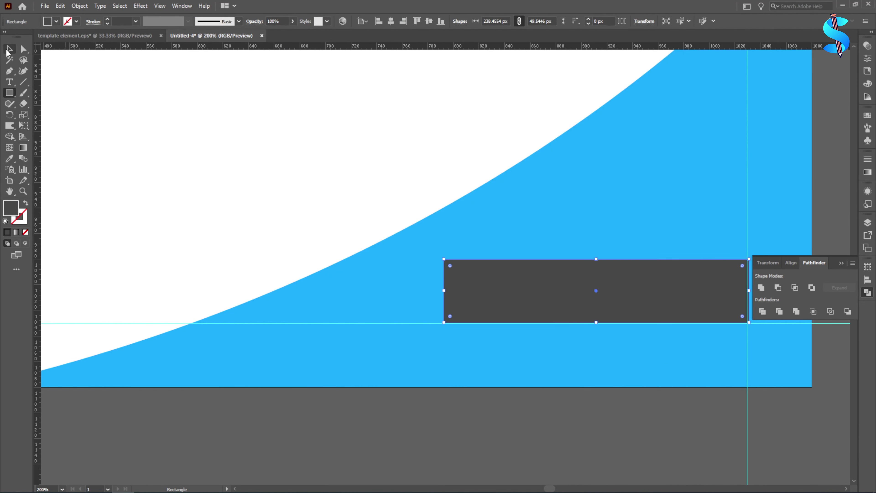
# Add the text lEARN MORE below the artboard and set it in Montserrat Bold
pyautogui.click(9, 82)
pyautogui.scroll(-3, 381, 377)
pyautogui.click(374, 366)
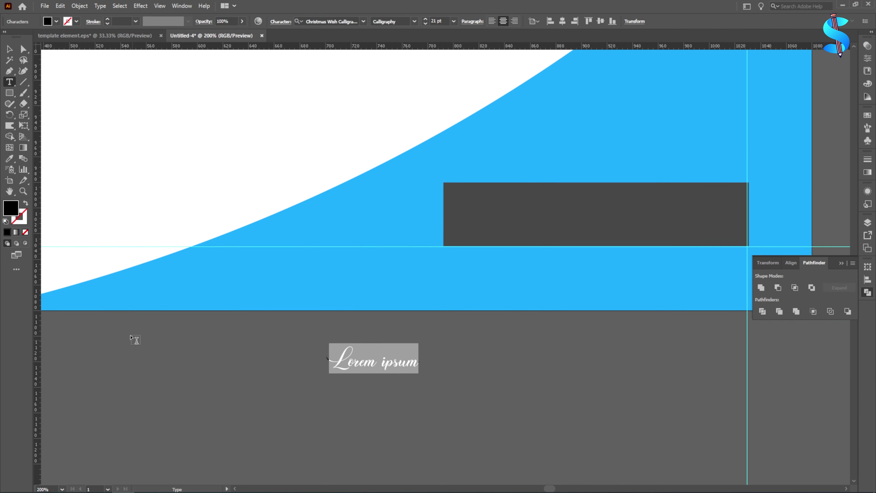
pyautogui.write('l')
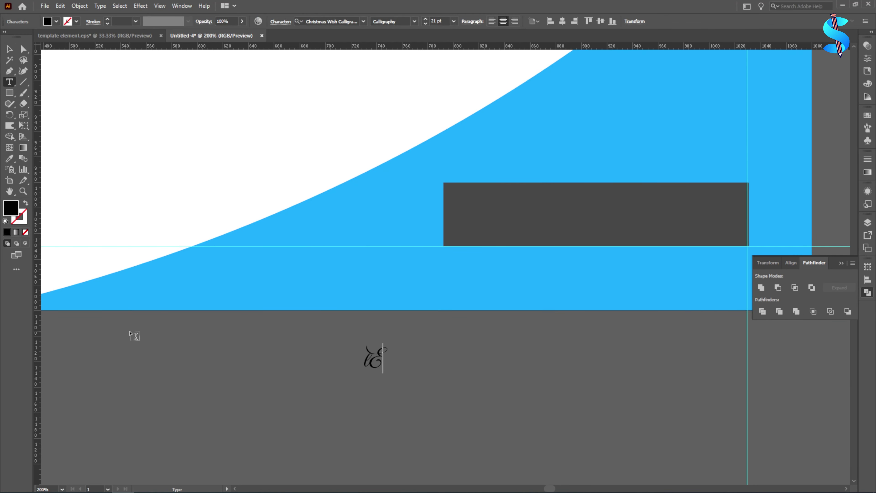
pyautogui.write('EARN MORE')
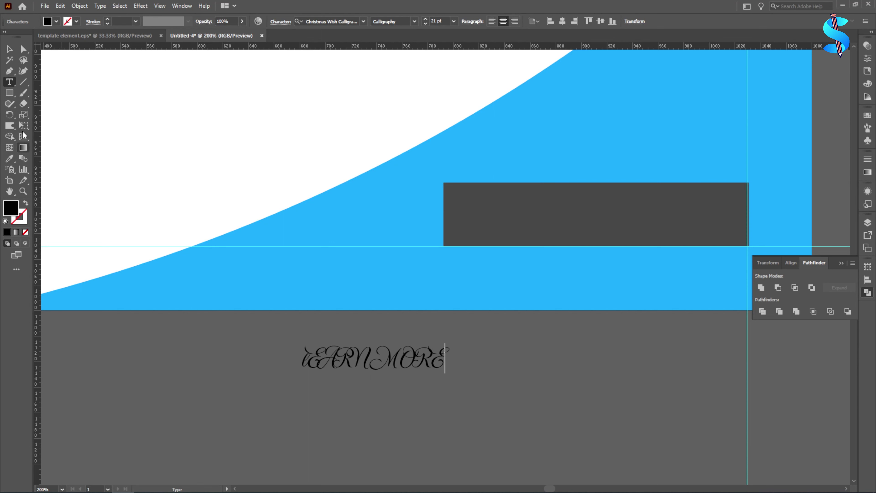
pyautogui.click(9, 50)
pyautogui.write('MONT')
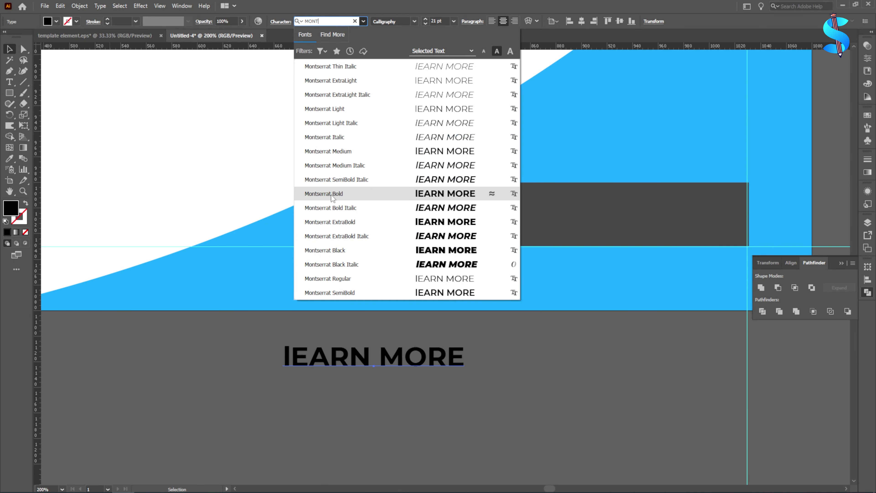
pyautogui.click(331, 195)
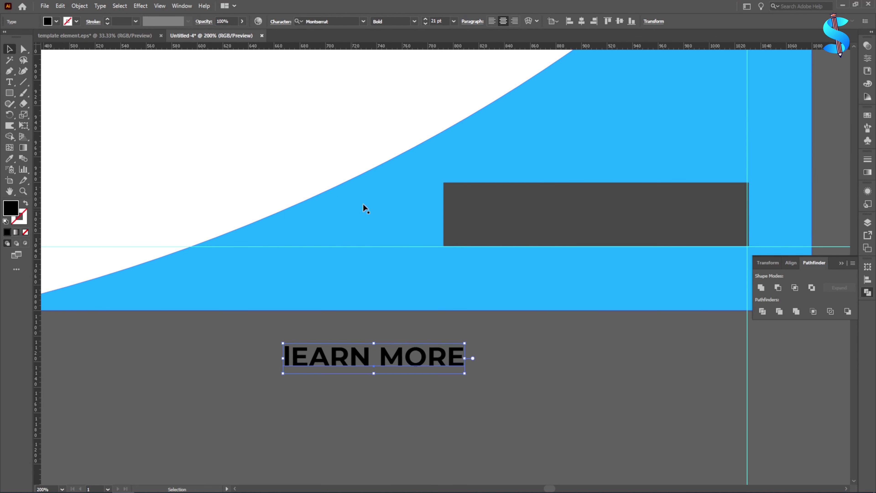
# Recolour the lEARN MORE text with the white sampled from the artboard background and shift it slightly sideways
pyautogui.click(9, 158)
pyautogui.click(59, 134)
pyautogui.click(10, 47)
pyautogui.hotkey('ctrl', '-')
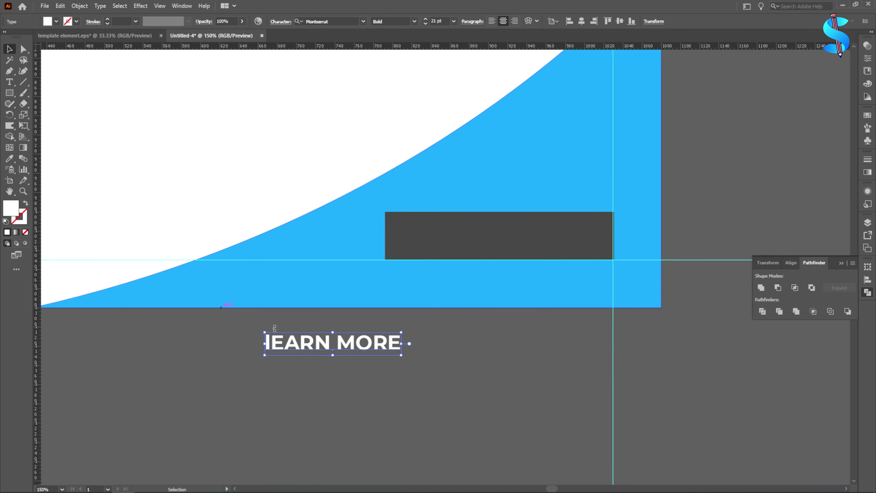
pyautogui.moveTo(296, 345); pyautogui.dragTo(305, 345)
# Round the rectangle's corners fully into a pill shape and fill it with the white sampled from the artboard background
pyautogui.click(435, 240)
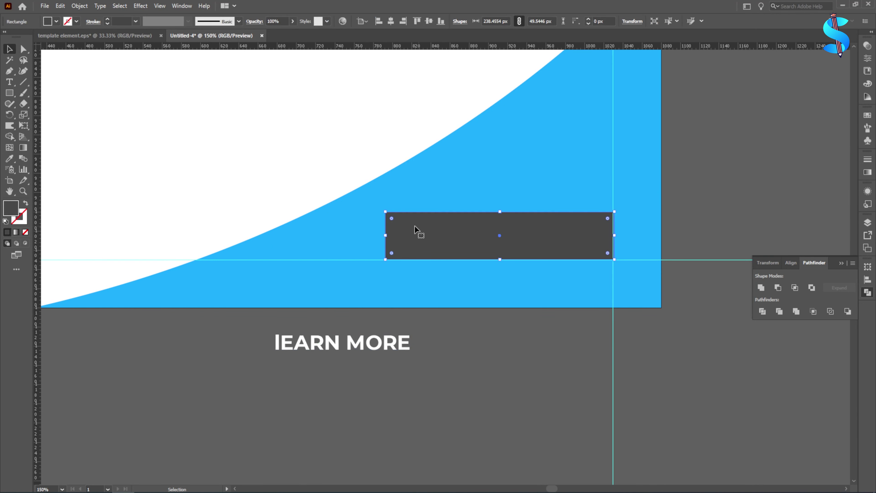
pyautogui.moveTo(392, 218); pyautogui.dragTo(436, 258)
pyautogui.click(9, 159)
pyautogui.click(104, 172)
pyautogui.click(10, 49)
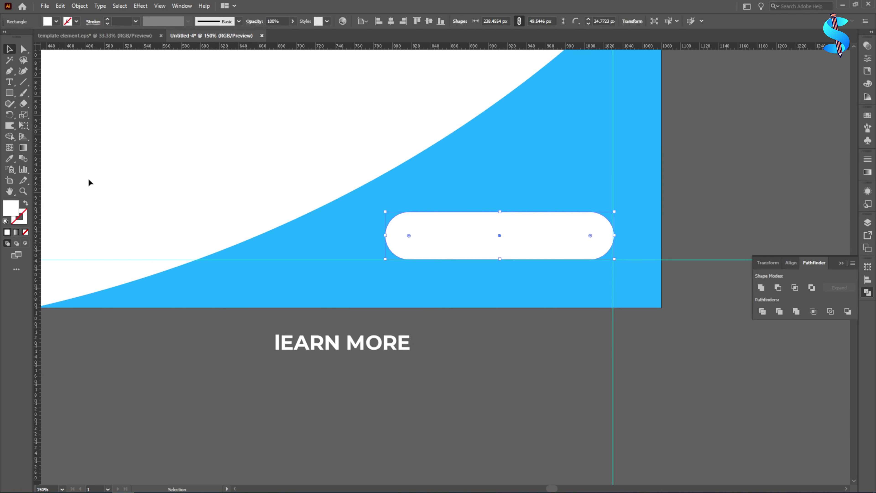
# Recolour the lEARN MORE text with the blue sampled from the corner shape
pyautogui.click(351, 343)
pyautogui.click(10, 159)
pyautogui.click(303, 276)
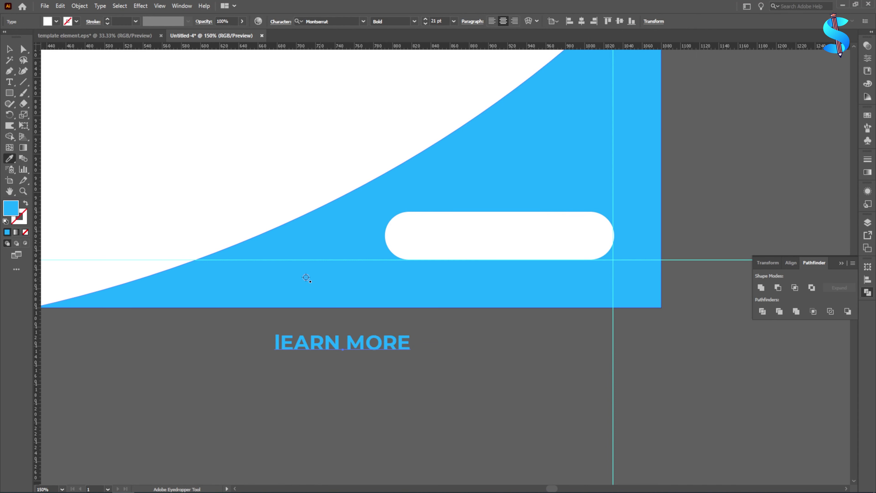
pyautogui.press('v')
# Move the lEARN MORE text onto the white pill button and enlarge it to fill most of the button's width
pyautogui.moveTo(338, 340); pyautogui.dragTo(494, 233)
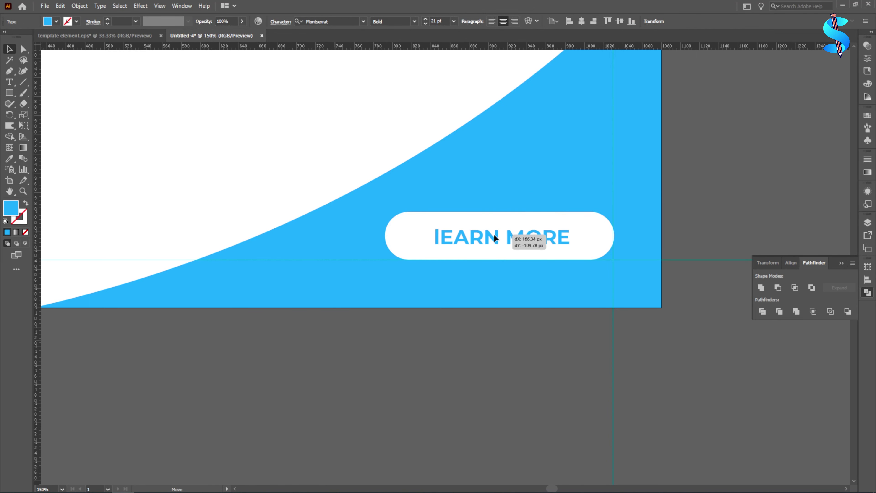
pyautogui.scroll(2, 577, 236)
pyautogui.moveTo(610, 244); pyautogui.dragTo(619, 245)
# Centre the lEARN MORE text within the white pill button and group the two
pyautogui.keyDown('shift'); pyautogui.click(635, 238); pyautogui.keyUp('shift')
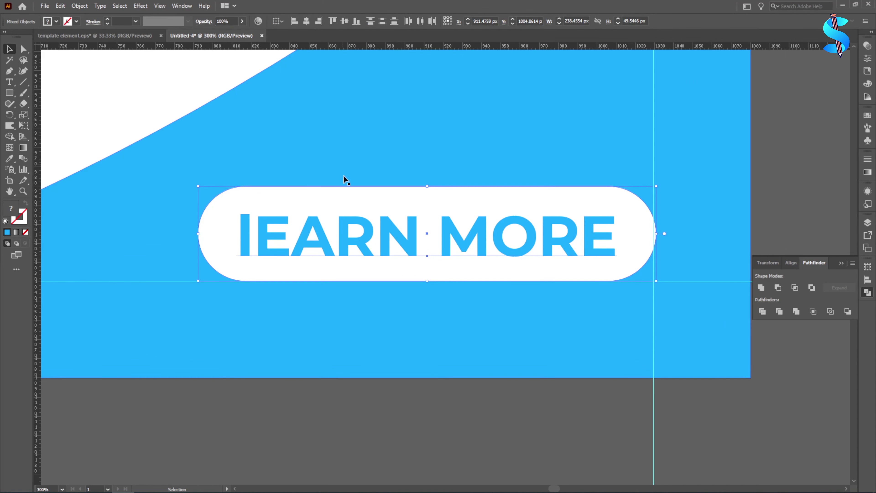
pyautogui.click(393, 282)
pyautogui.scroll(2, 403, 228)
pyautogui.moveTo(415, 242); pyautogui.dragTo(414, 241)
pyautogui.scroll(-2, 416, 241)
pyautogui.keyDown('shift'); pyautogui.click(419, 207); pyautogui.keyUp('shift')
pyautogui.hotkey('ctrl', 'g')
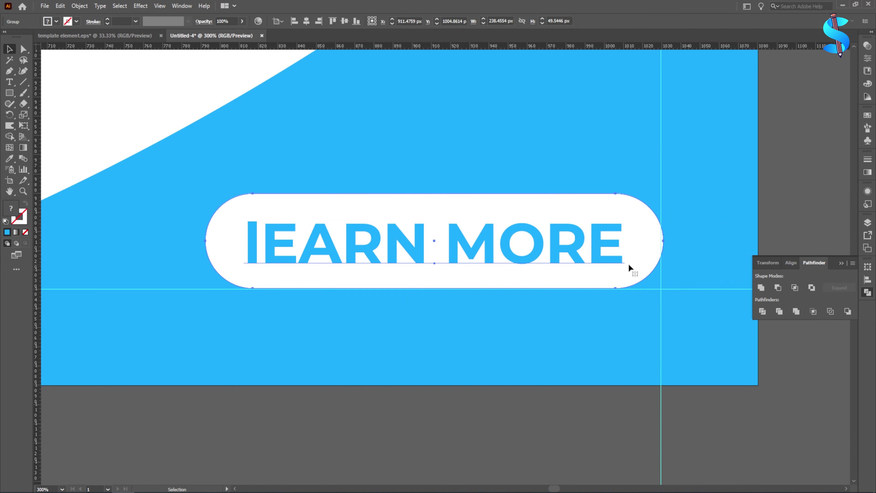
# Nudge the button group so its right and lower edges meet the margin guides
pyautogui.scroll(3, 666, 243)
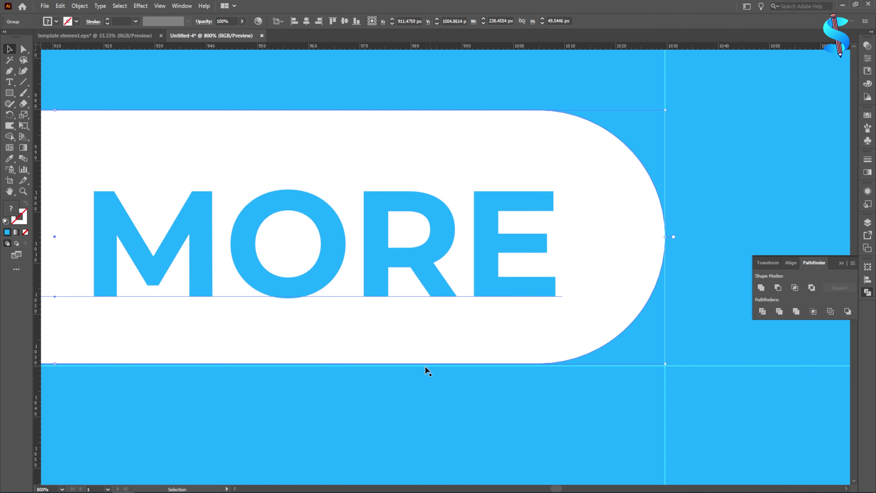
pyautogui.scroll(2, 217, 343)
pyautogui.moveTo(217, 343); pyautogui.dragTo(218, 346)
pyautogui.scroll(-8, 561, 303)
pyautogui.click(482, 363)
# Review the complete testimonial post layout on the artboard
pyautogui.scroll(-2, 532, 369)
pyautogui.scroll(2, 433, 340)
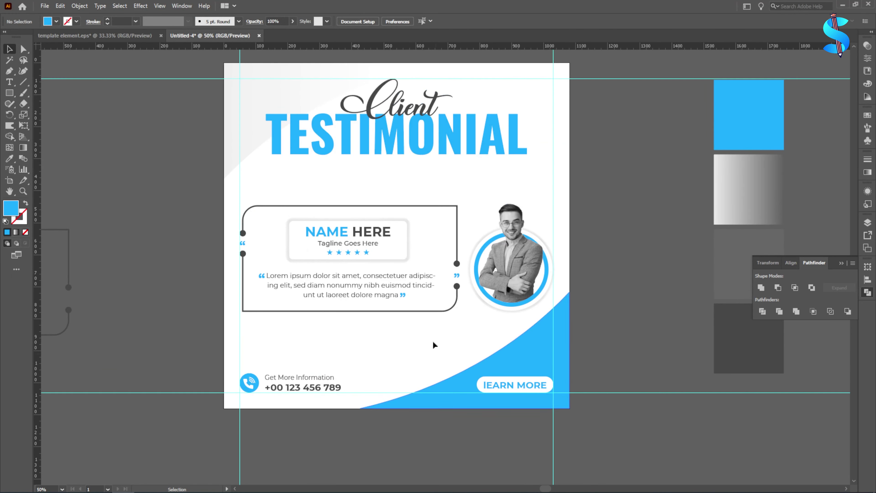
pyautogui.scroll(-2, 434, 345)
pyautogui.moveTo(519, 391); pyautogui.dragTo(518, 390)
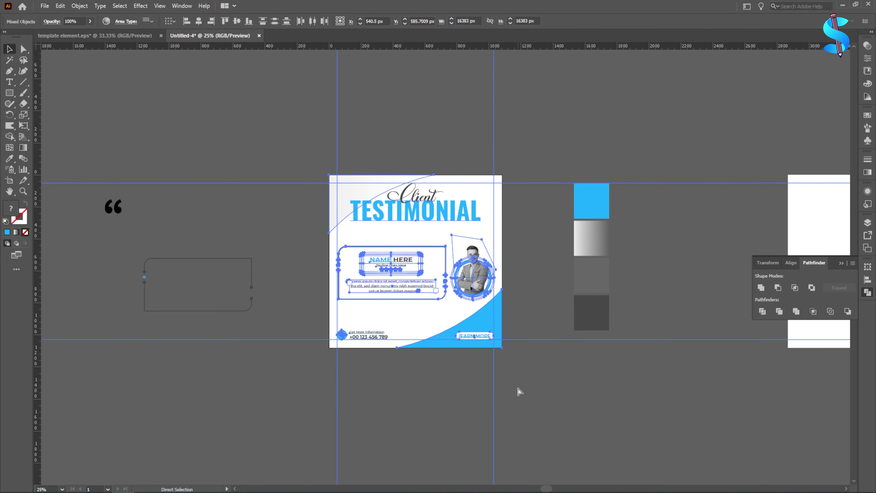
pyautogui.click(563, 383)
pyautogui.scroll(3, 462, 257)
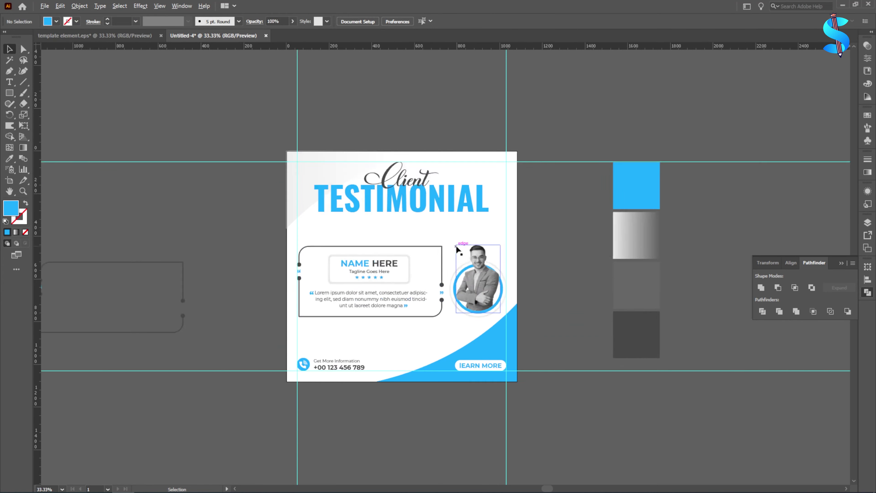
pyautogui.hotkey('ctrl', '0')
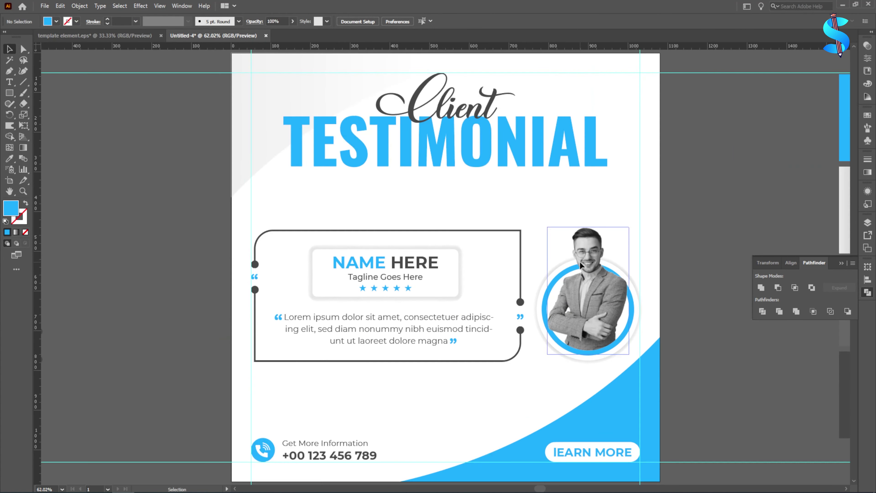
pyautogui.scroll(-1, 582, 222)
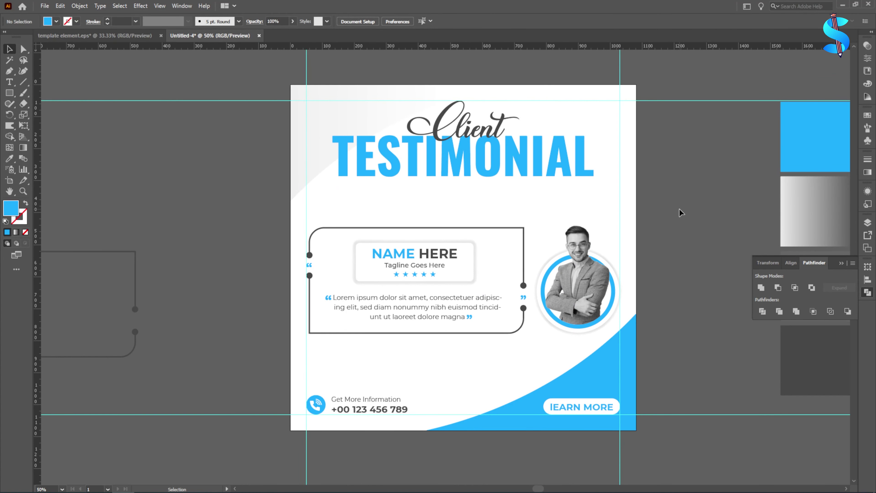